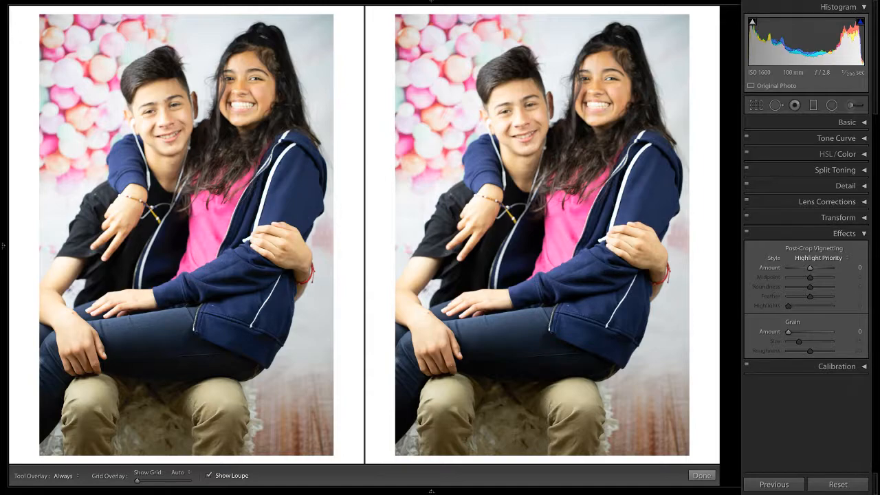
# Step: Expand the Basic adjustments for the couple portrait
pyautogui.moveTo(343, 2)
pyautogui.moveTo(431, 2)
pyautogui.click(847, 122)
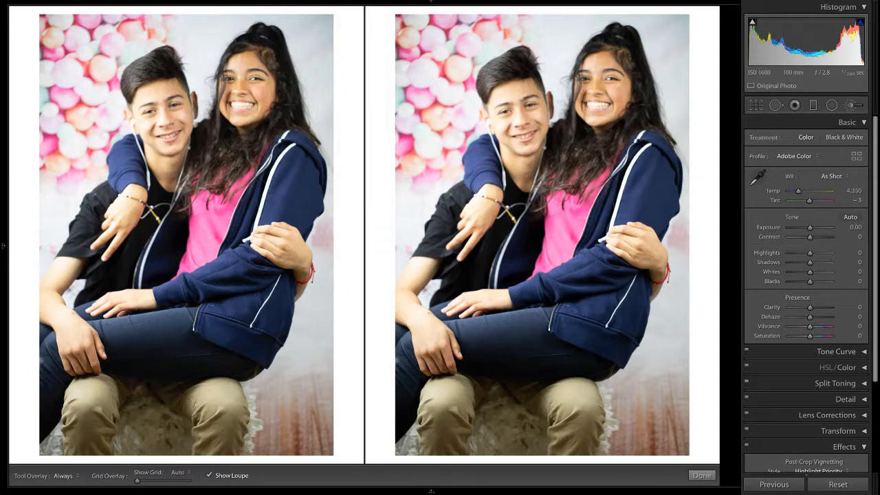
pyautogui.click(863, 123)
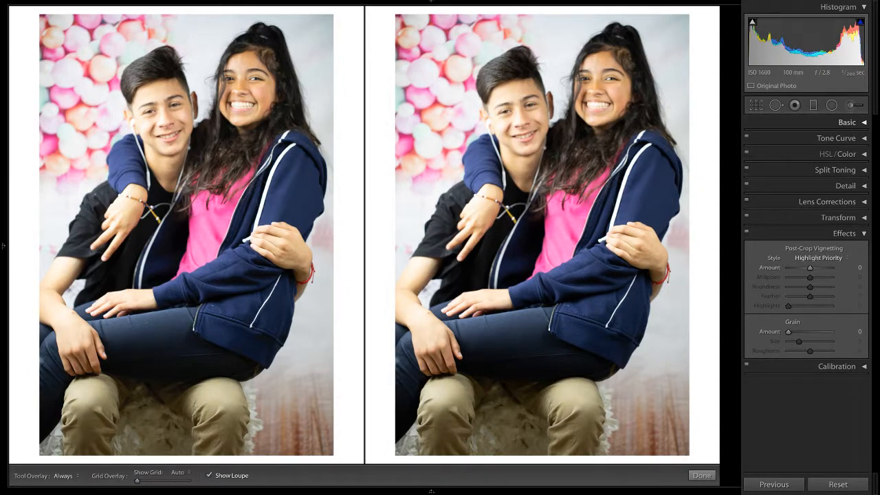
pyautogui.click(862, 123)
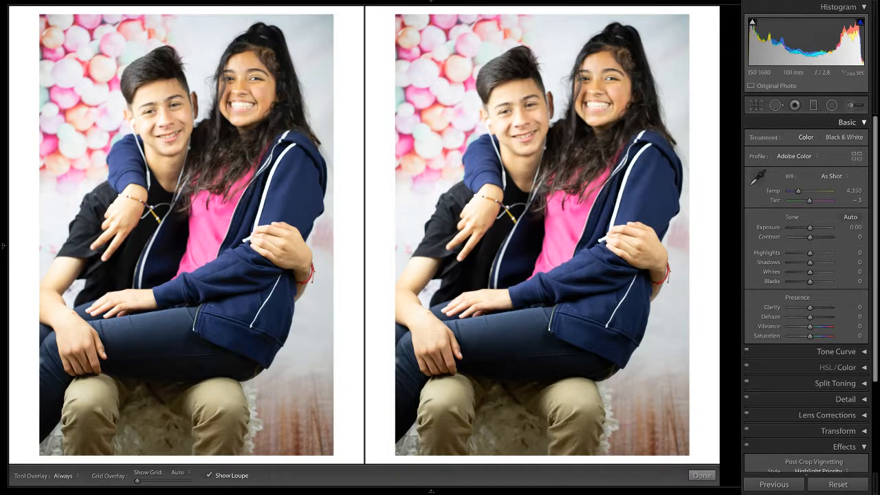
pyautogui.click(862, 122)
pyautogui.click(863, 123)
# Step: Try the Black & White treatment on the portrait and return it to Color
pyautogui.click(845, 137)
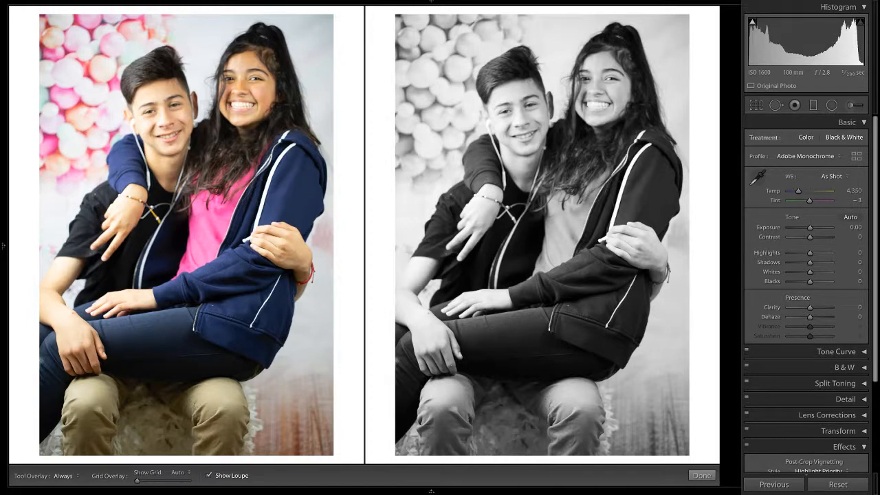
pyautogui.press('v')
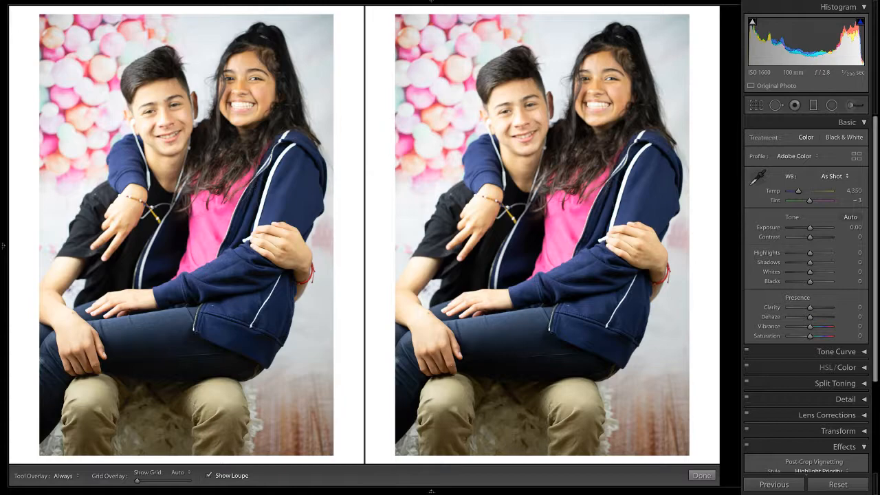
# Step: Try the Daylight, Cloudy, Shade, Tungsten, Fluorescent and Flash white balance presets in turn, ending on Custom
pyautogui.hotkey('ctrl', 'shift', 'u')
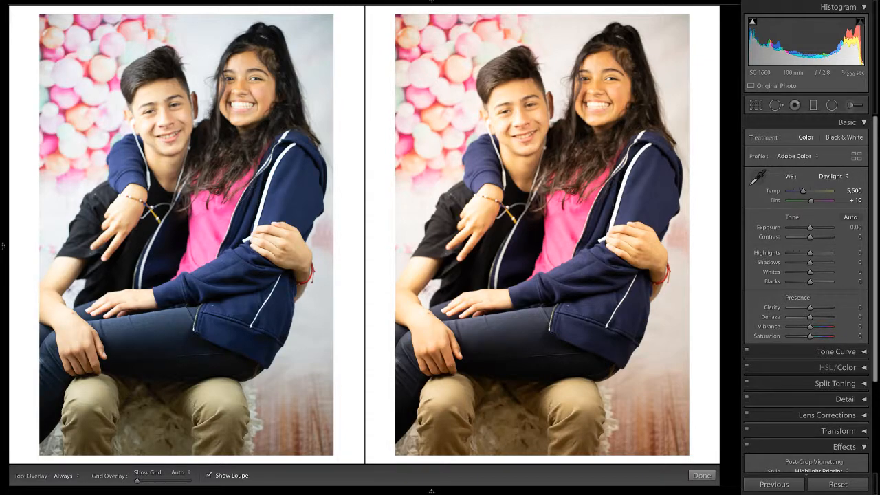
pyautogui.click(833, 186)
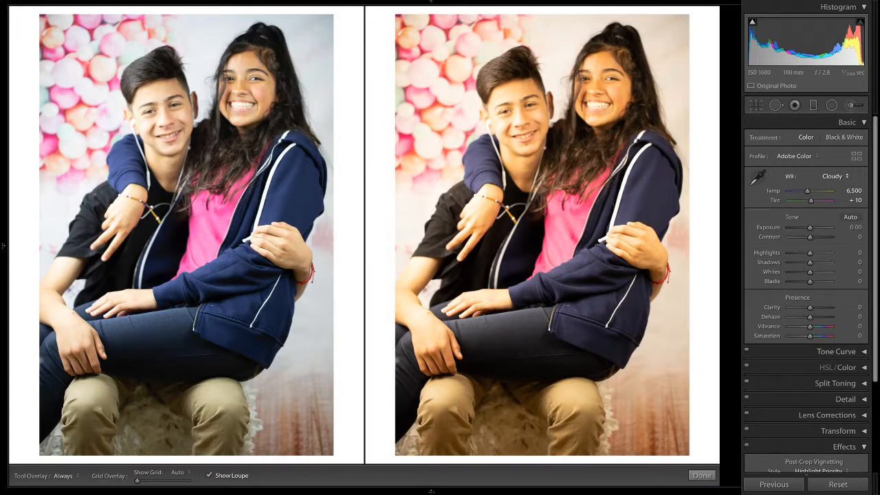
pyautogui.click(834, 185)
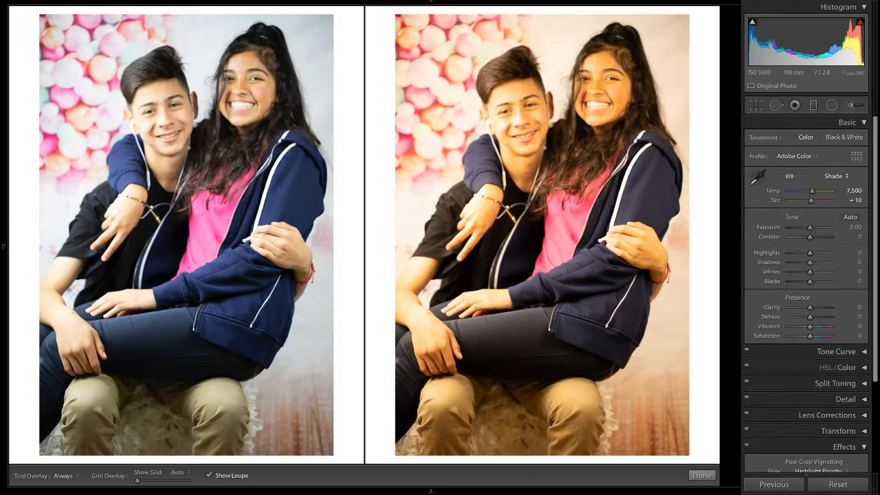
pyautogui.click(833, 186)
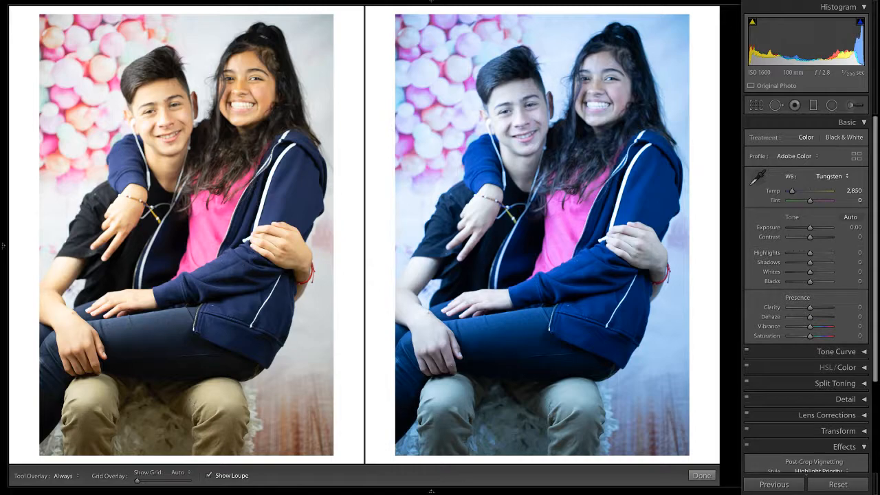
pyautogui.press('Down')
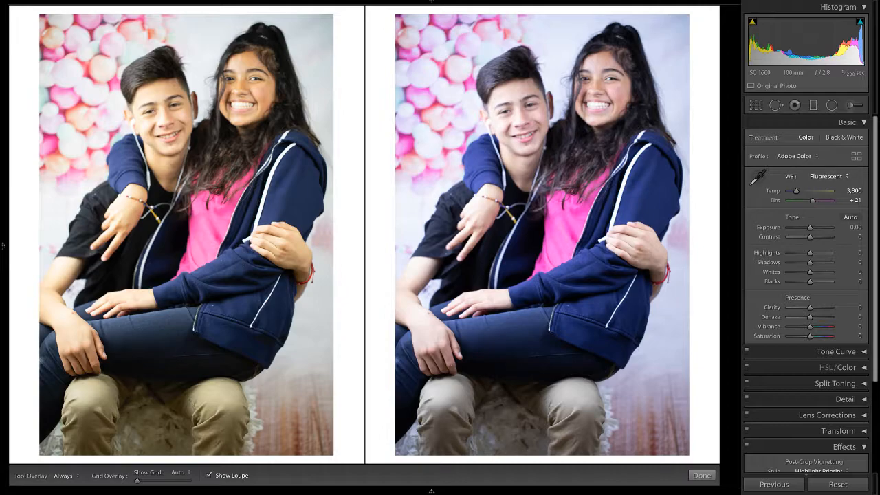
pyautogui.press('Down')
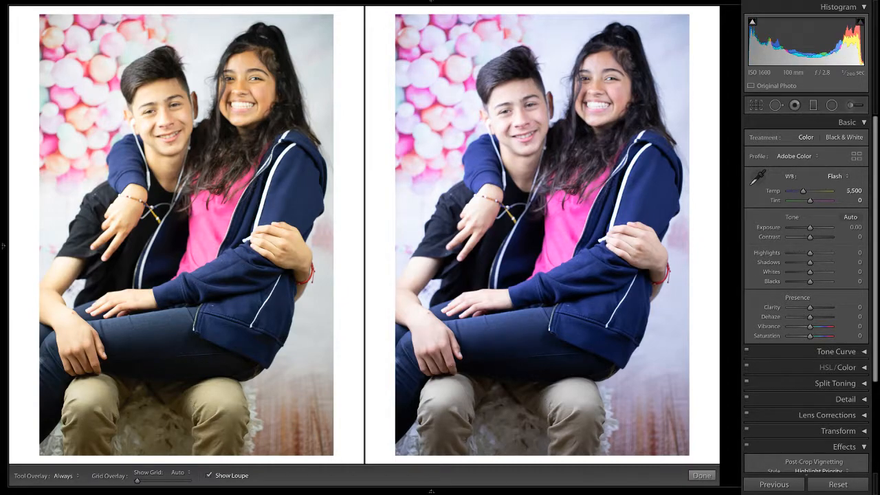
pyautogui.press('Down')
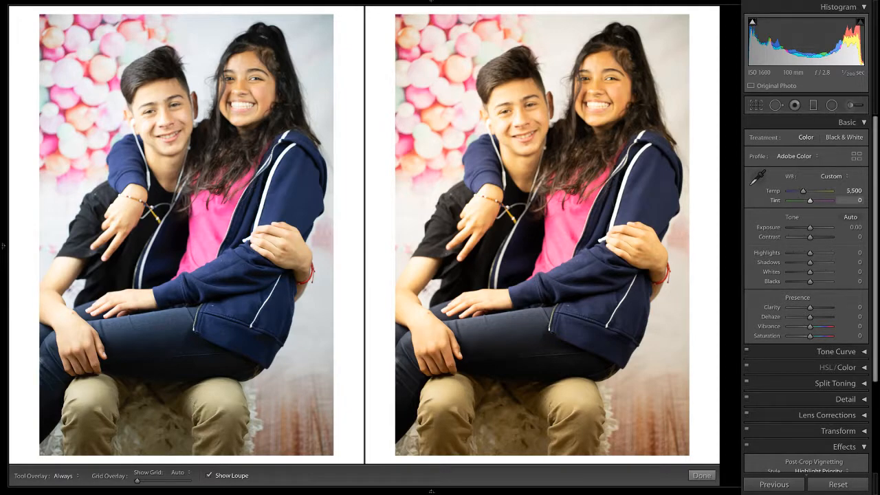
# Step: Set the white balance temperature to 3200
pyautogui.click(853, 191)
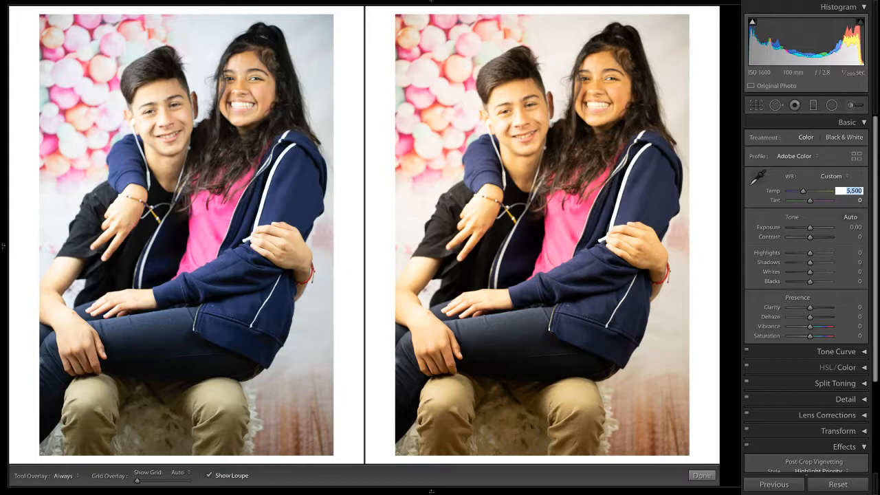
pyautogui.write('3200')
pyautogui.press('Return')
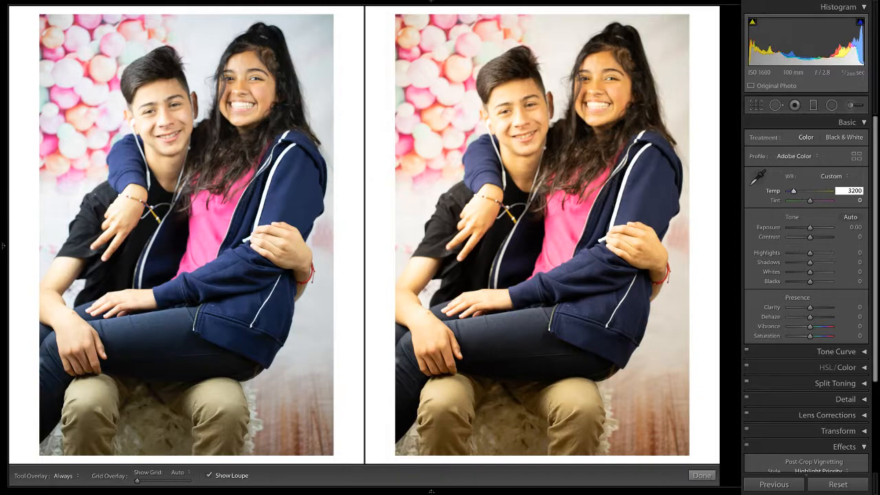
# Step: Set the white balance temperature to 2100
pyautogui.press('BackSpace')
pyautogui.press('BackSpace')
pyautogui.press('BackSpace')
pyautogui.press('BackSpace')
pyautogui.write('2100')
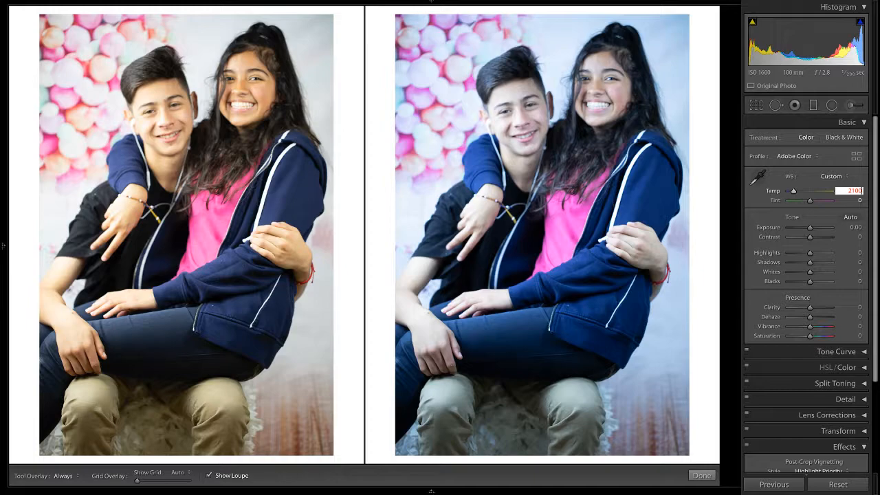
pyautogui.press('Return')
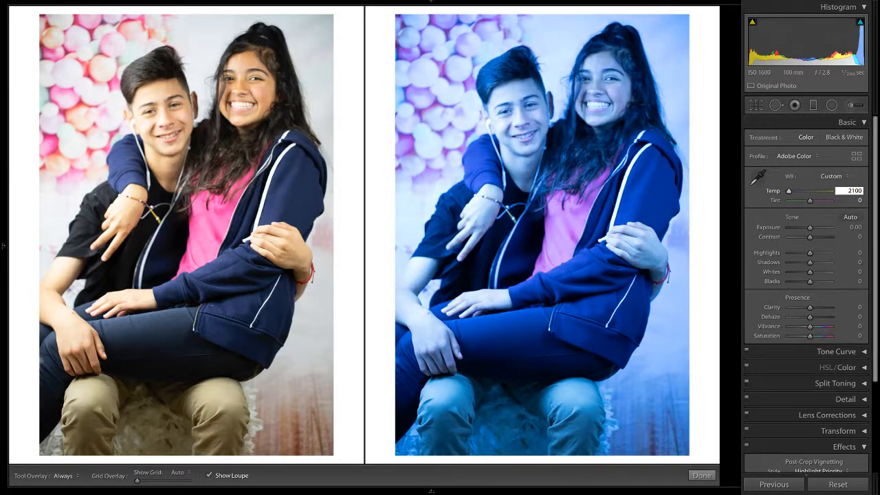
# Step: Set the white balance temperature to 7000
pyautogui.press('BackSpace')
pyautogui.press('BackSpace')
pyautogui.press('BackSpace')
pyautogui.press('BackSpace')
pyautogui.write('7000')
pyautogui.press('Return')
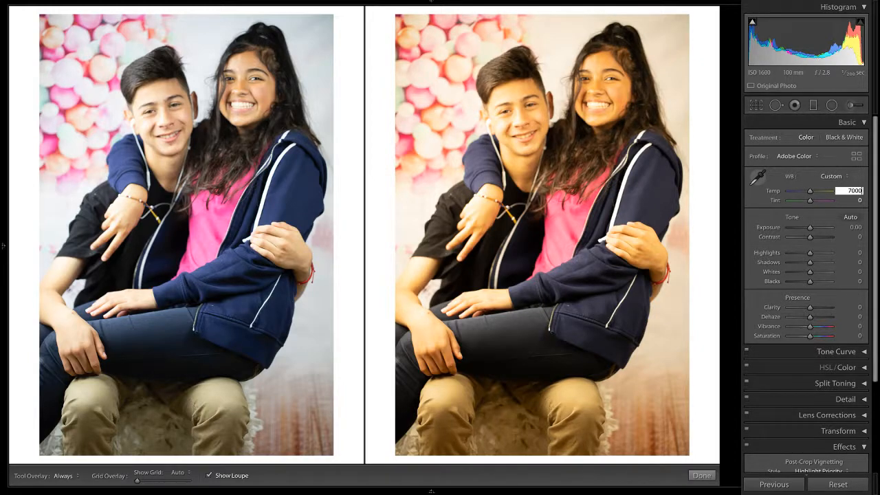
# Step: Sample three different spots of the pale backdrop beside the girl's hair with the White Balance Selector
pyautogui.click(757, 178)
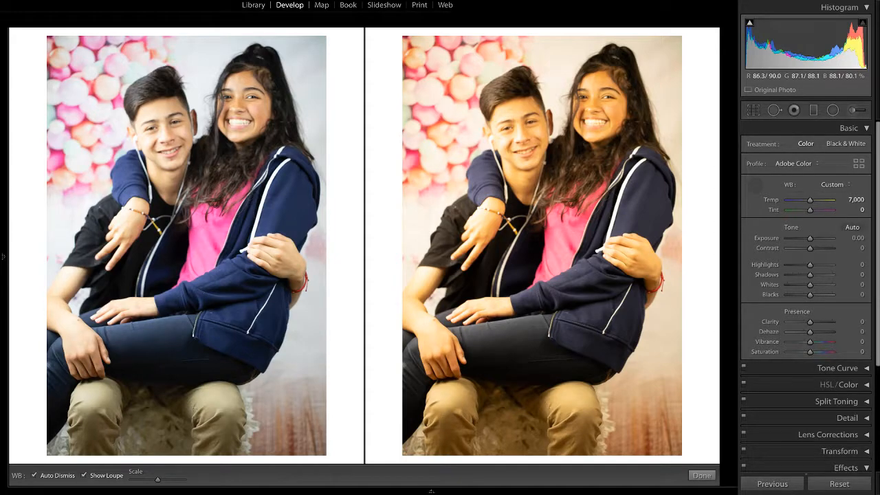
pyautogui.click(656, 96)
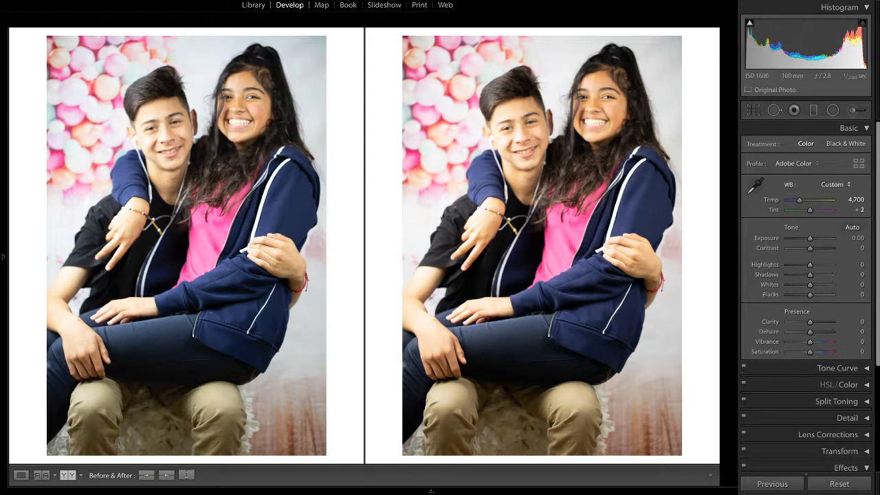
pyautogui.click(755, 184)
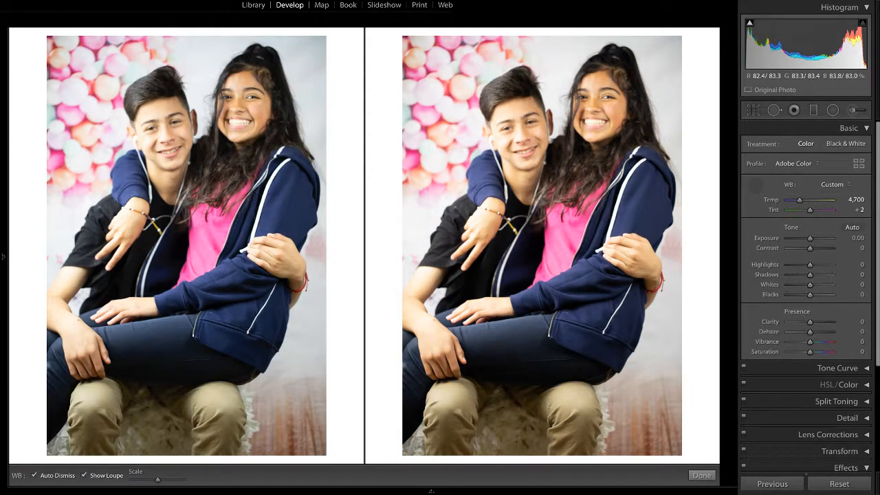
pyautogui.click(658, 100)
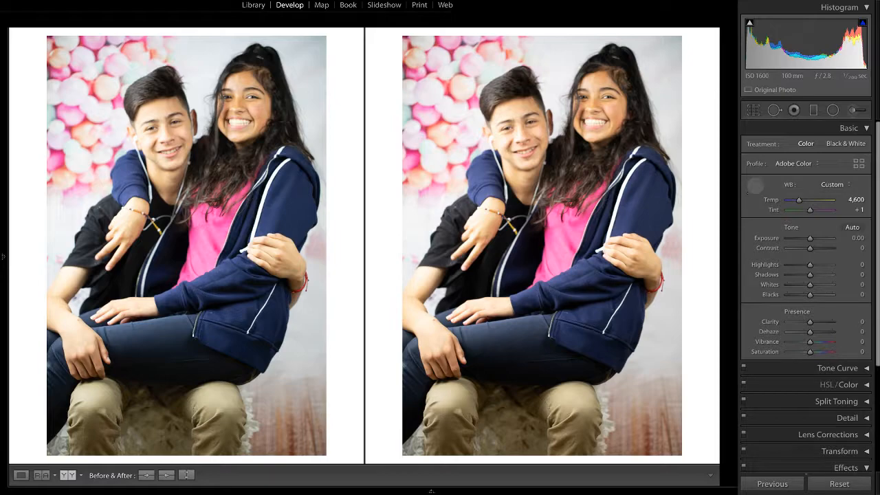
pyautogui.click(756, 185)
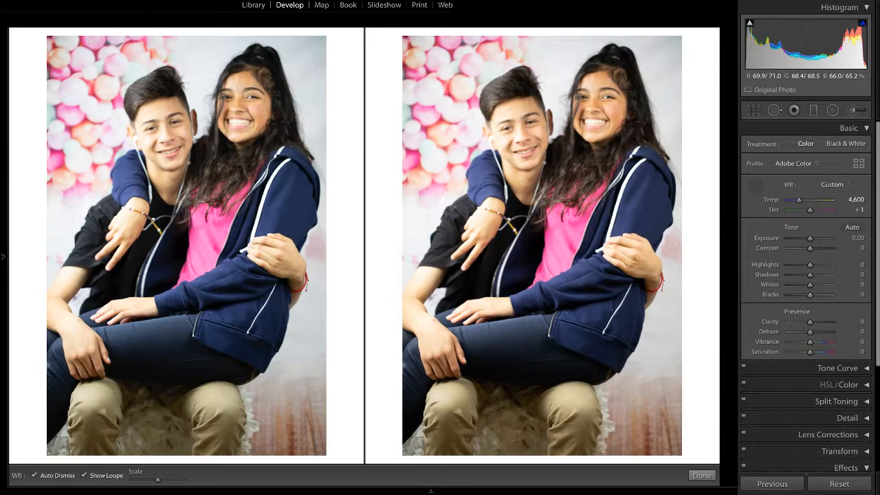
pyautogui.click(662, 118)
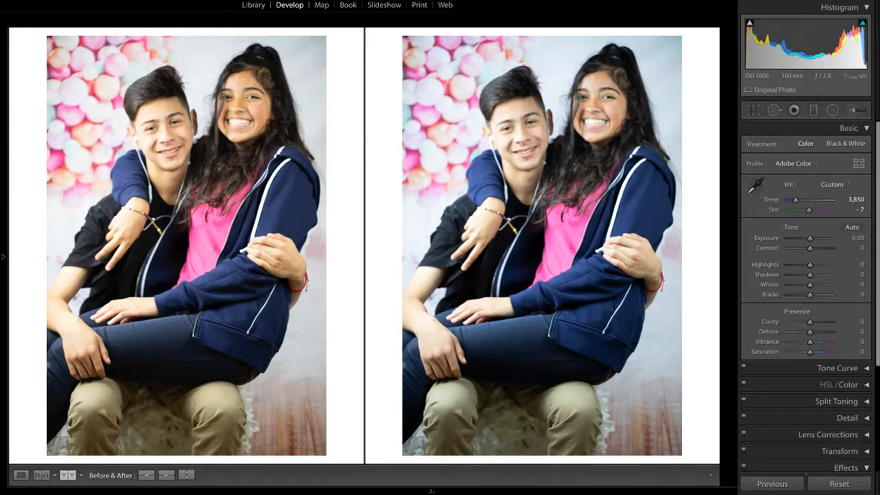
# Step: Reset the white balance to As Shot, with temperature 4,350 and tint −3
pyautogui.moveTo(795, 200); pyautogui.dragTo(797, 200)
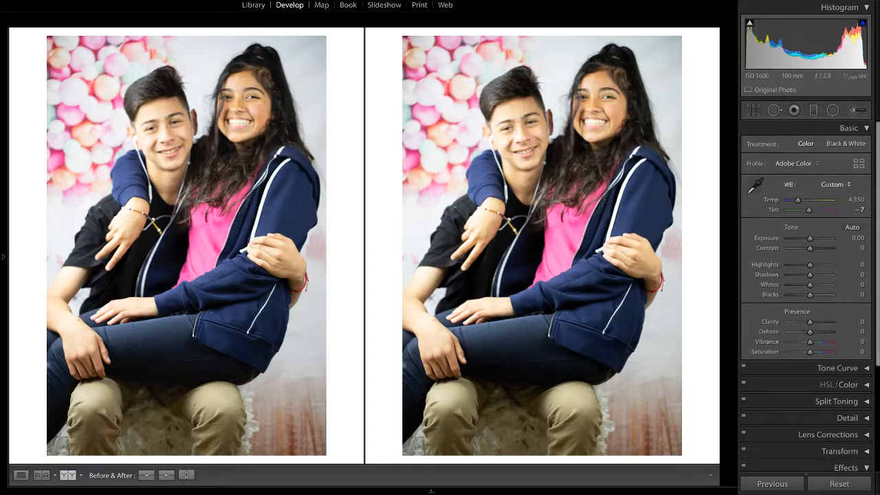
pyautogui.doubleClick(773, 210)
# Step: Sample the pale backdrop beside the girl's hair for a white balance of about 4,600 with tint +2, and leave the selector
pyautogui.click(756, 184)
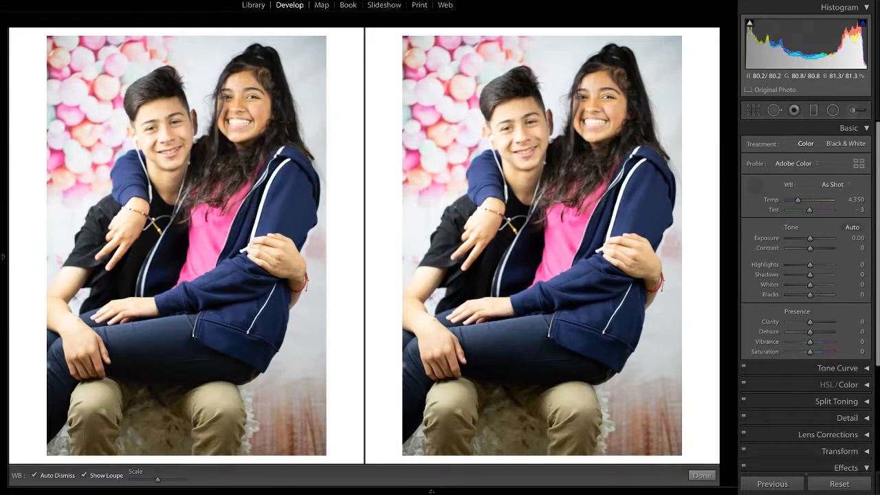
pyautogui.click(662, 103)
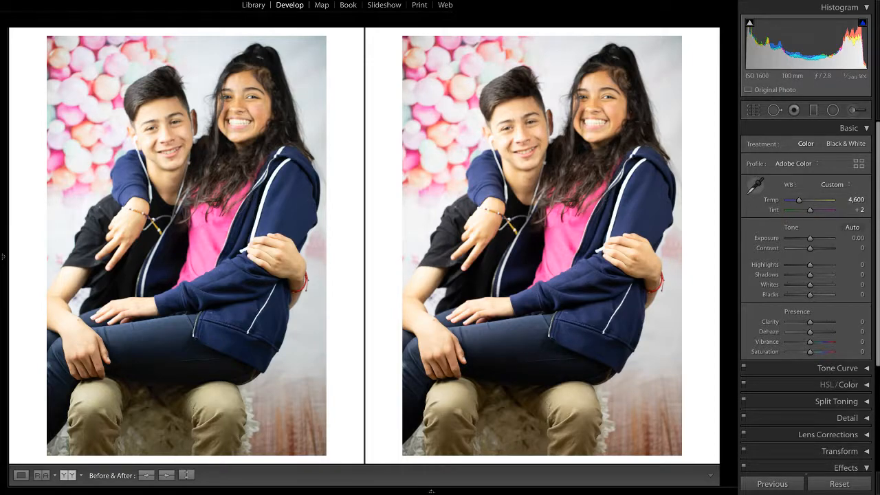
pyautogui.click(755, 184)
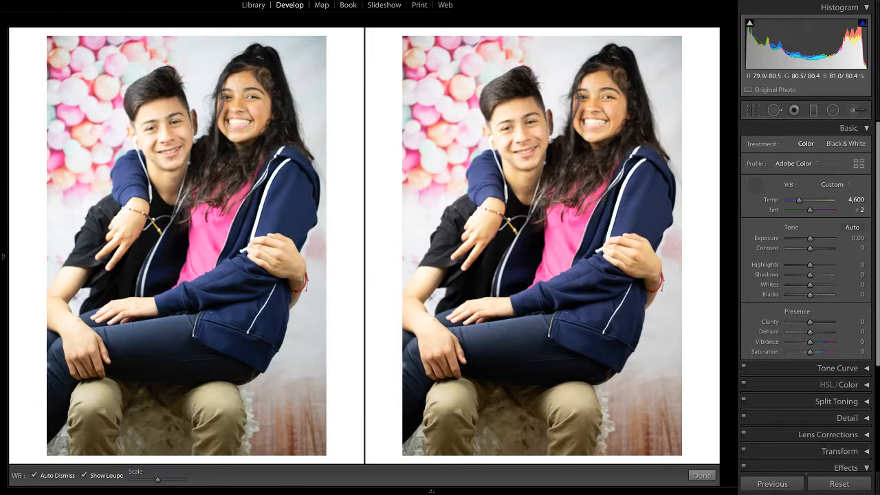
pyautogui.press('Escape')
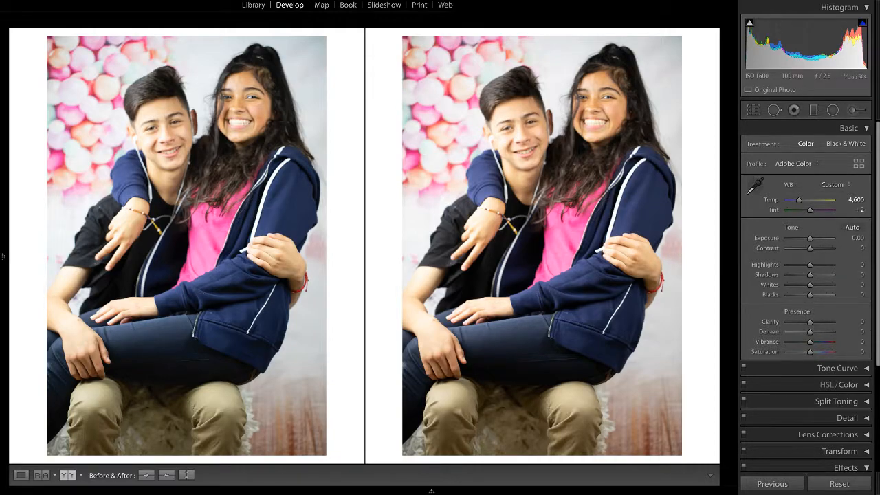
pyautogui.press('Tab')
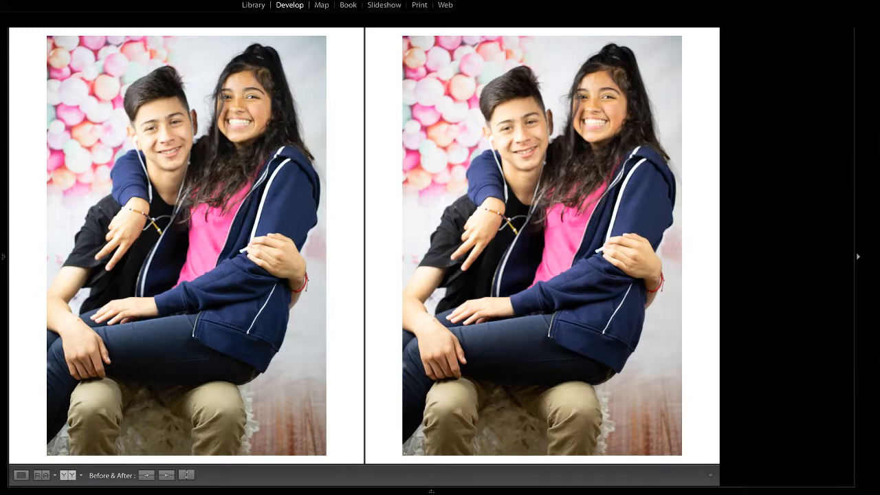
pyautogui.press('Tab')
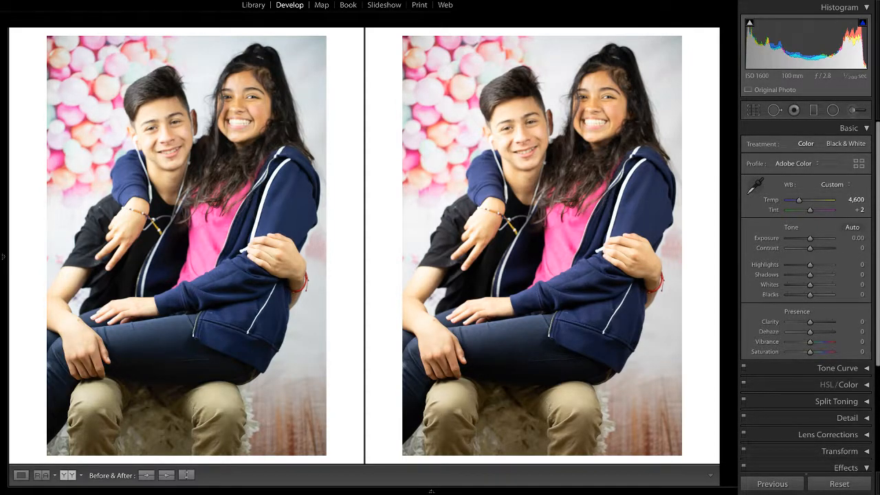
pyautogui.scroll(-5, 806, 295)
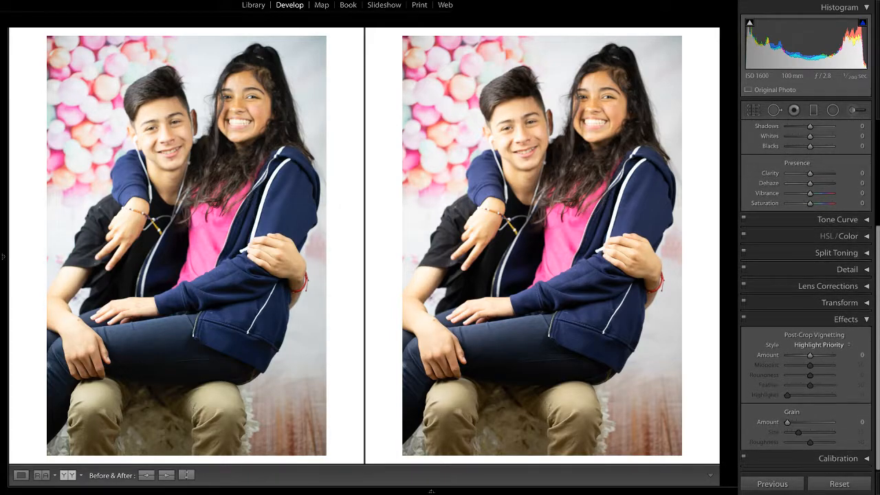
pyautogui.scroll(5, 806, 296)
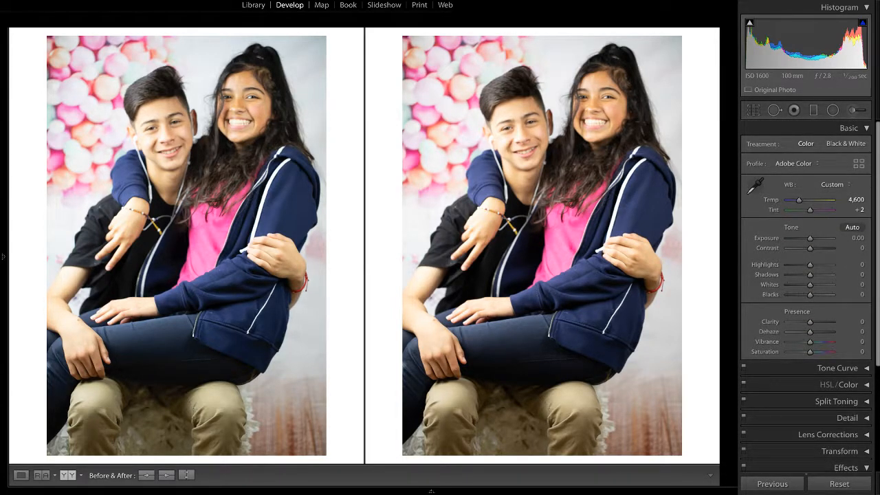
# Step: Apply Auto tone to the portrait, reset the Tone sliders to zero, and apply Auto tone again
pyautogui.hotkey('ctrl', 'u')
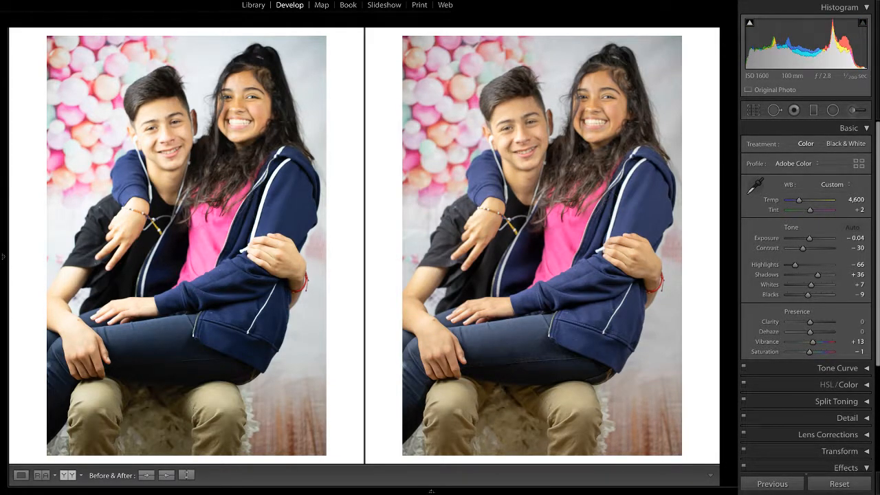
pyautogui.doubleClick(791, 228)
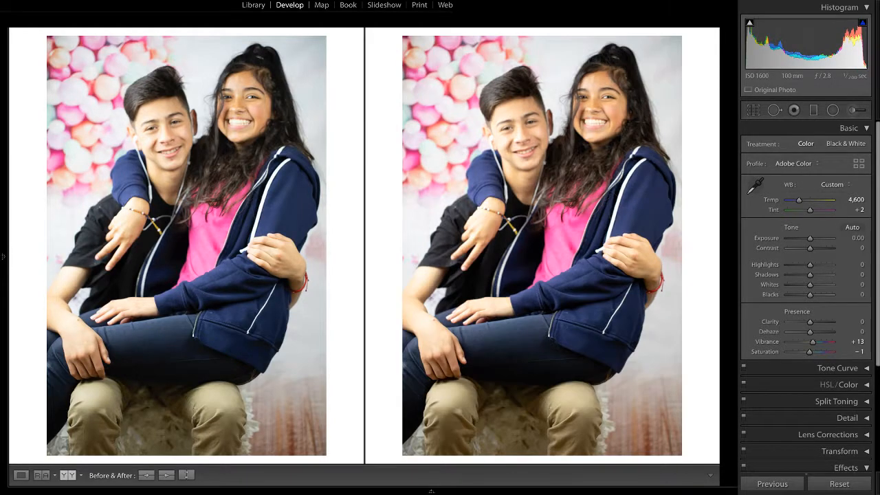
pyautogui.hotkey('ctrl', 'u')
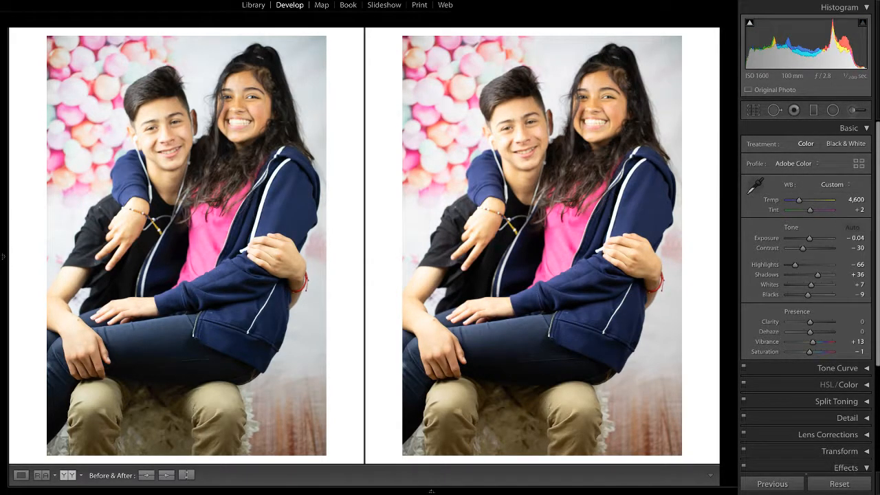
# Step: Reset the Tone sliders to zero, and repeatedly apply and undo Auto tone to compare its effect on the portrait
pyautogui.doubleClick(791, 228)
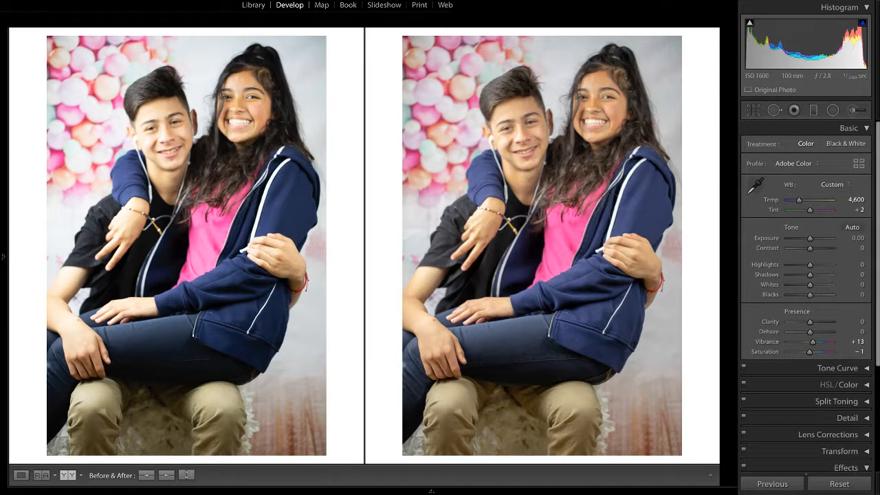
pyautogui.hotkey('ctrl', 'u')
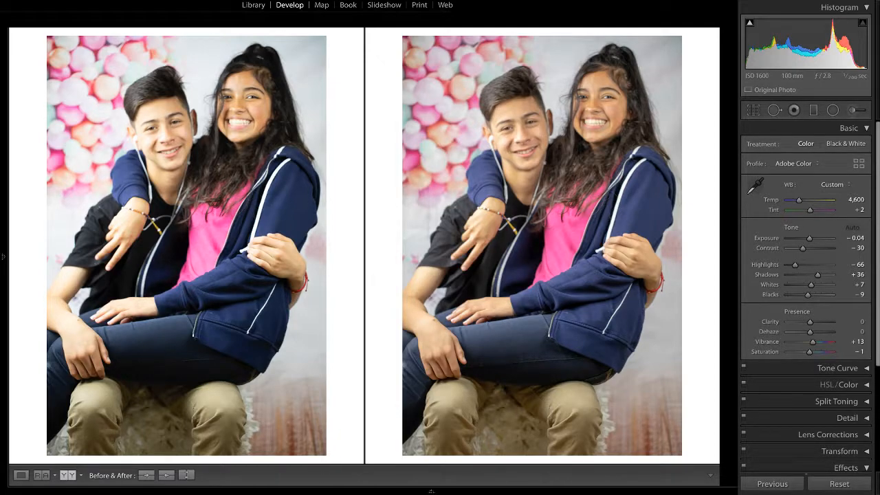
pyautogui.hotkey('ctrl', 'z')
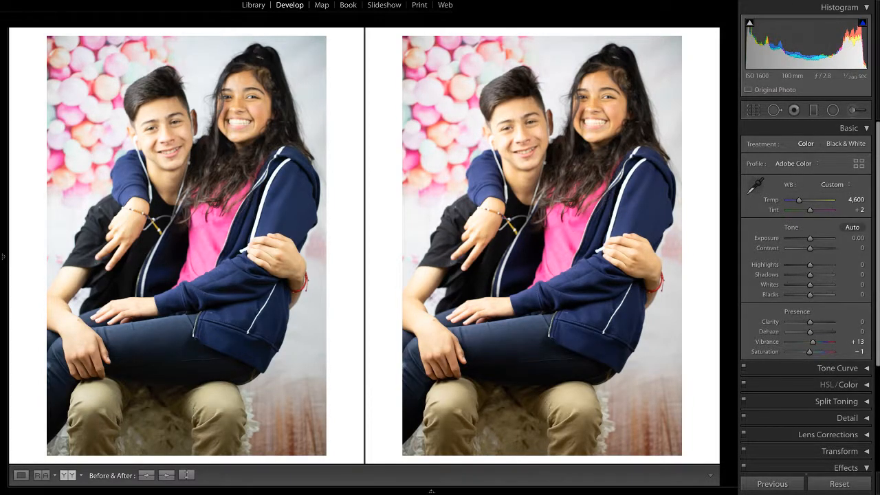
pyautogui.hotkey('ctrl', 'y')
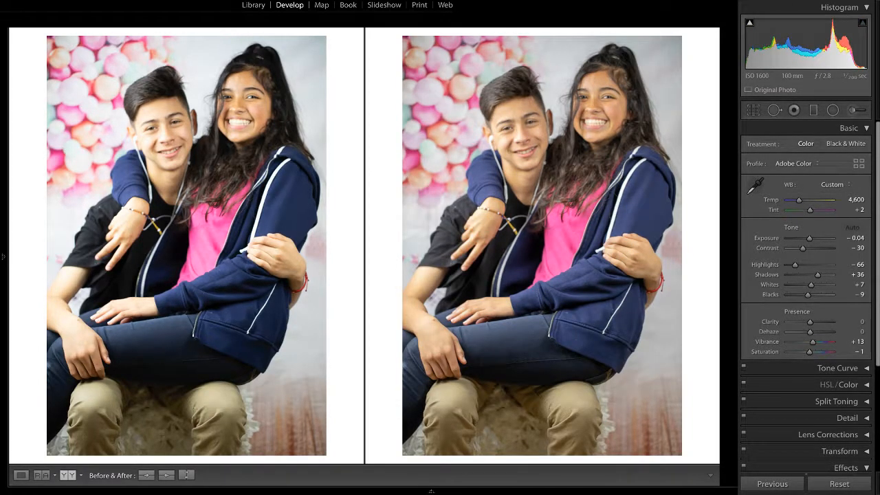
pyautogui.hotkey('ctrl', 'z')
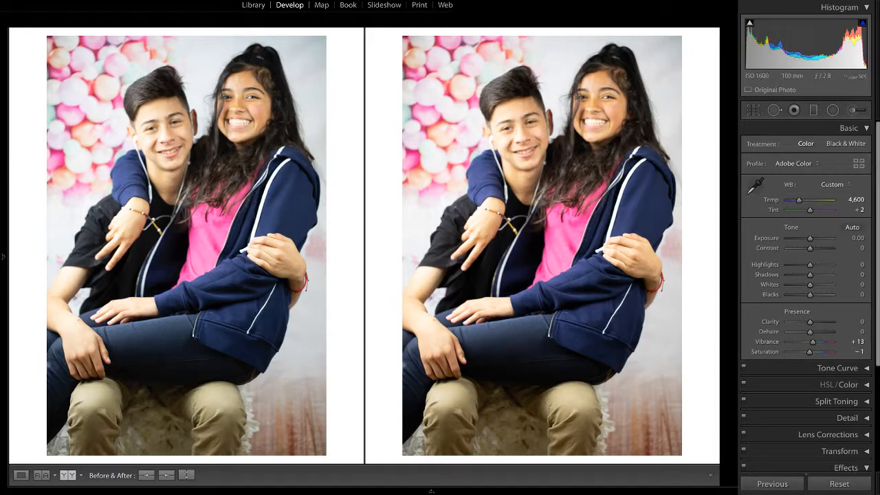
# Step: Reset all adjustments on the portrait and set the white balance temperature to 4,600
pyautogui.moveTo(2, 256)
pyautogui.click(840, 484)
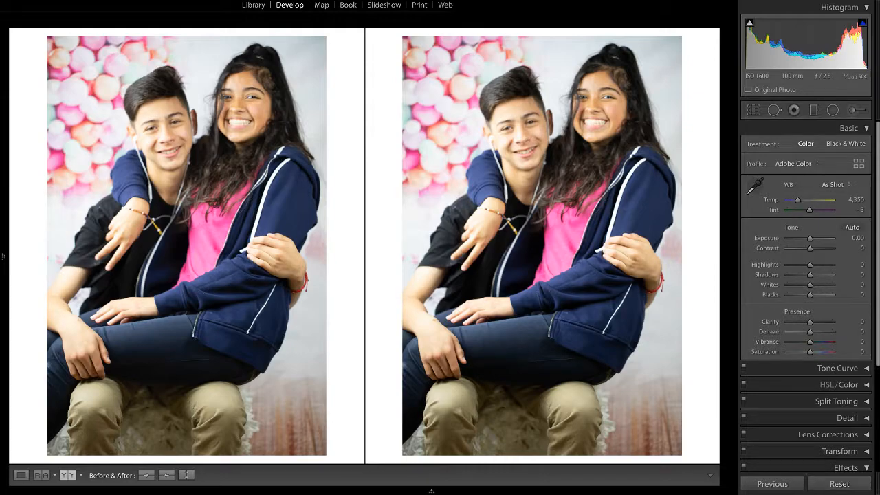
pyautogui.click(855, 200)
pyautogui.write('4600')
pyautogui.press('Return')
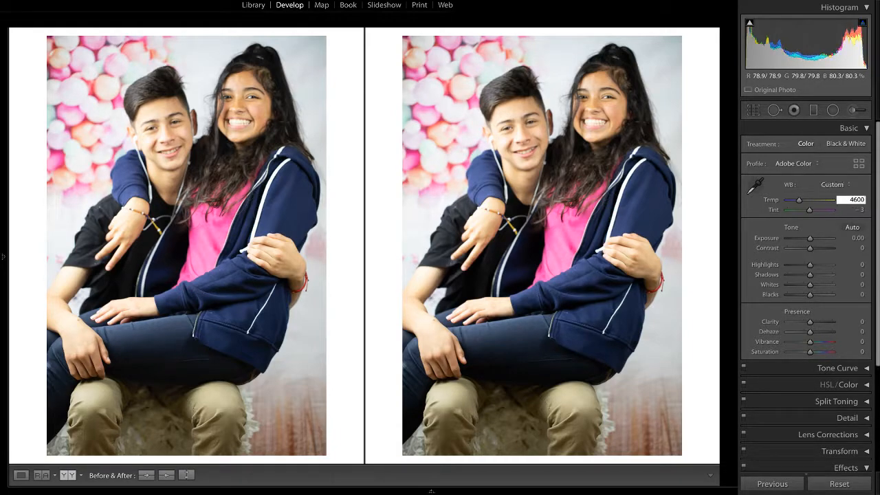
pyautogui.press('Tab')
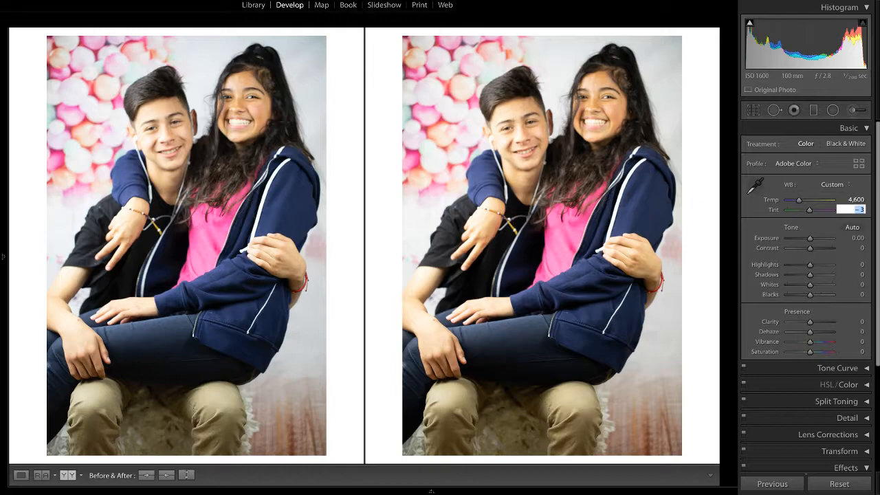
# Step: Test Exposure at +5.00 and −5.00, settle on −0.35, and inspect the clipped highlight on the boy's earphone up close
pyautogui.moveTo(810, 239); pyautogui.dragTo(832, 239)
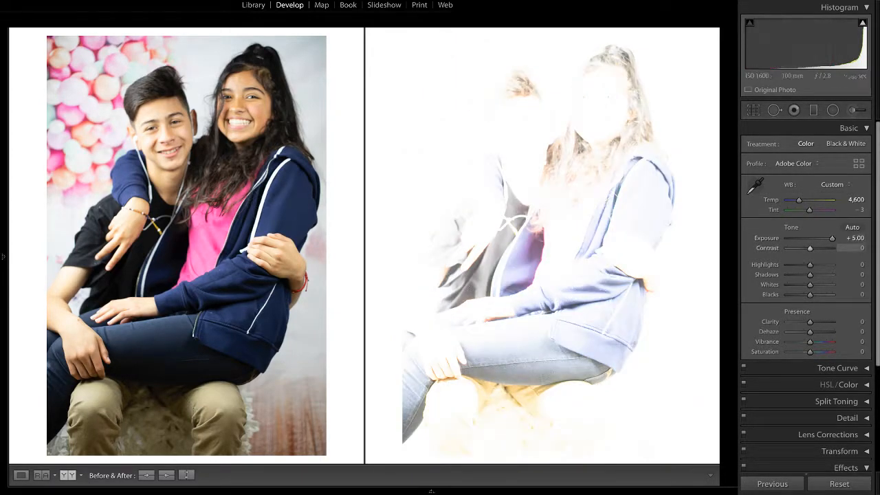
pyautogui.moveTo(832, 239); pyautogui.dragTo(787, 238)
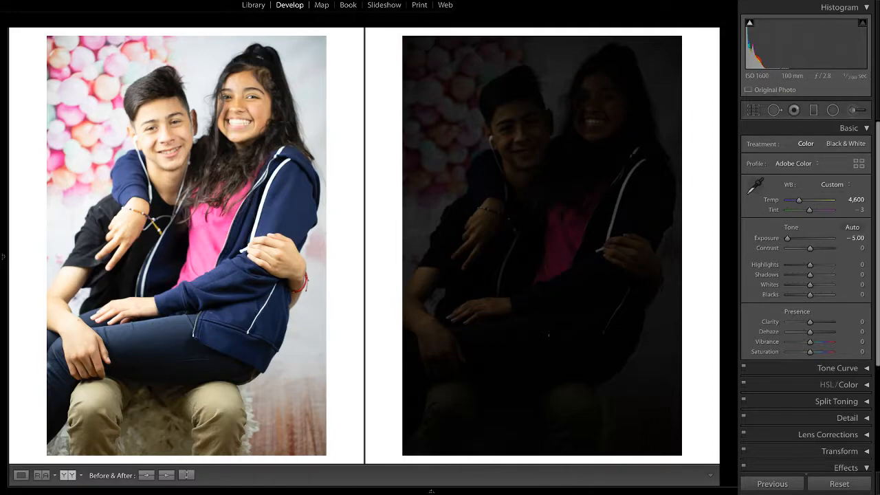
pyautogui.moveTo(787, 239); pyautogui.dragTo(807, 239)
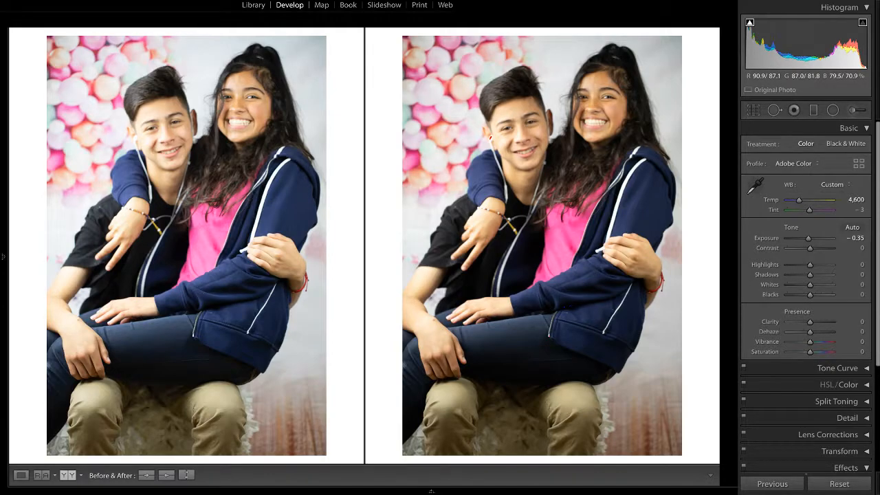
pyautogui.press('z')
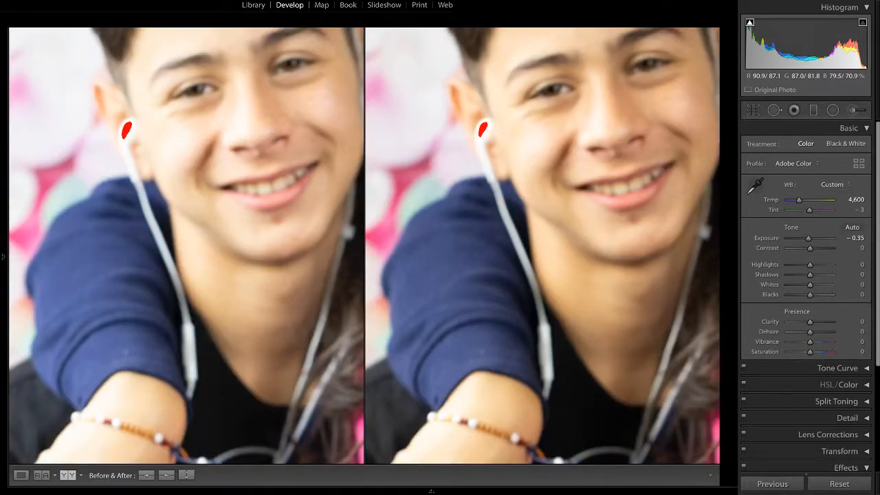
pyautogui.press('z')
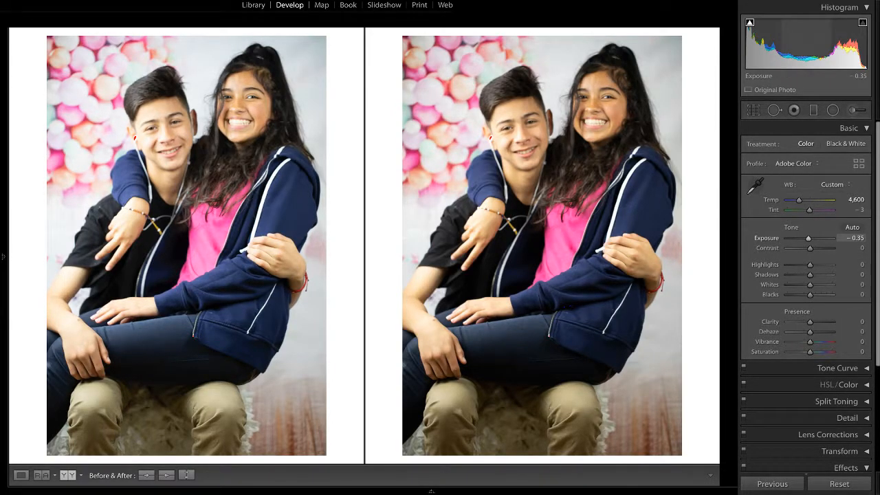
# Step: Push Exposure through +2.40 to +5.00 and down to −5.00 to examine highlight and shadow clipping
pyautogui.moveTo(809, 238); pyautogui.dragTo(820, 238)
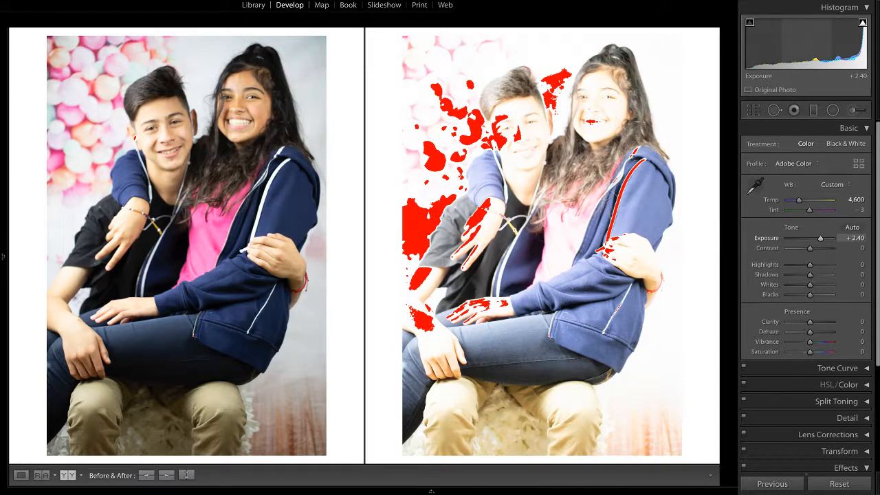
pyautogui.moveTo(820, 238); pyautogui.dragTo(831, 238)
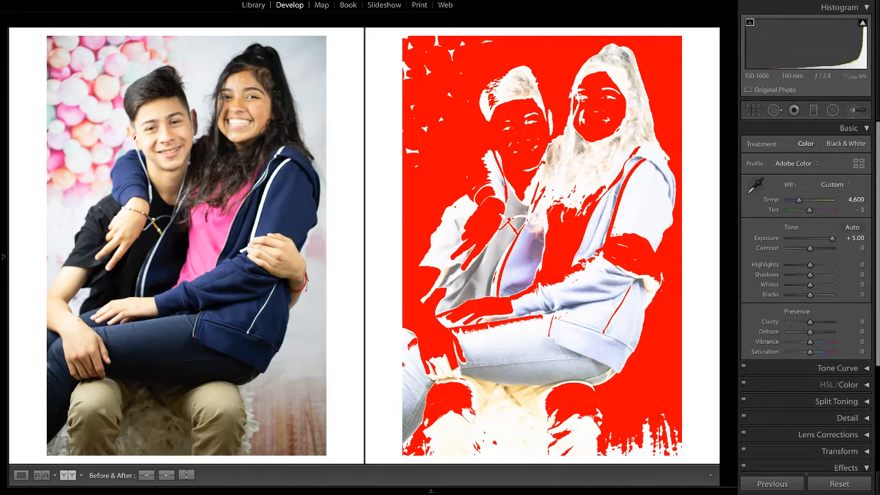
pyautogui.press('j')
pyautogui.press('j')
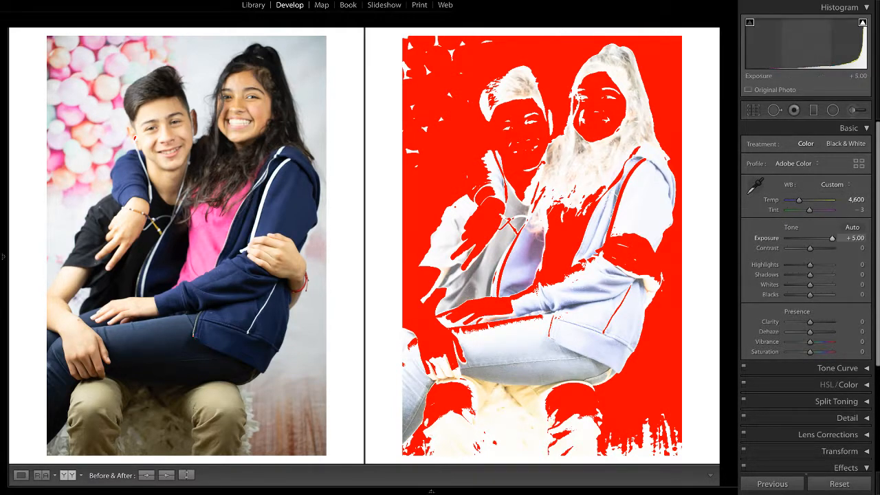
pyautogui.moveTo(832, 238); pyautogui.dragTo(787, 238)
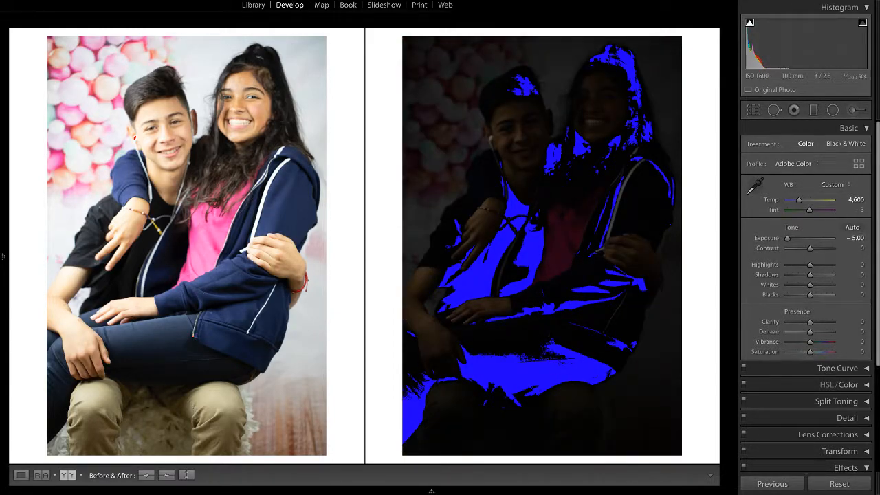
pyautogui.click(749, 22)
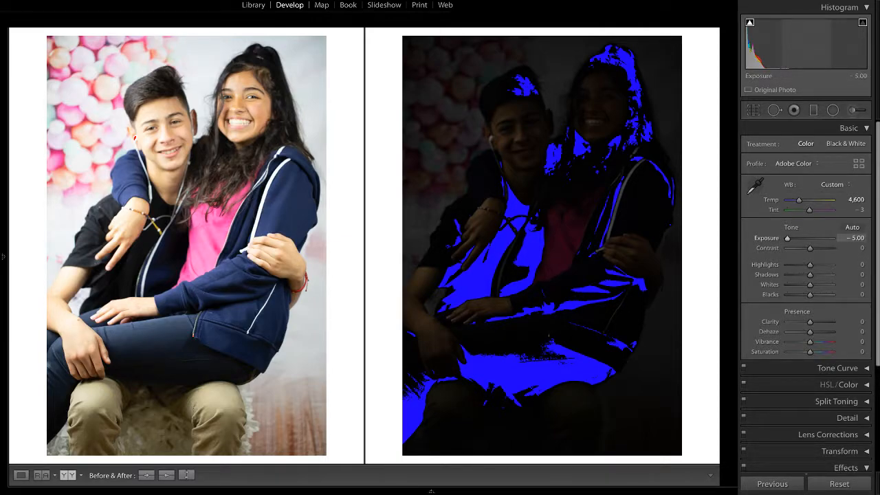
# Step: Raise Exposure gradually to −0.95 and inspect the shadow clipping on the girl's jacket sleeve up close
pyautogui.press('Up')
pyautogui.press('Up')
pyautogui.press('Up')
pyautogui.press('Up')
pyautogui.press('Up')
pyautogui.press('Up')
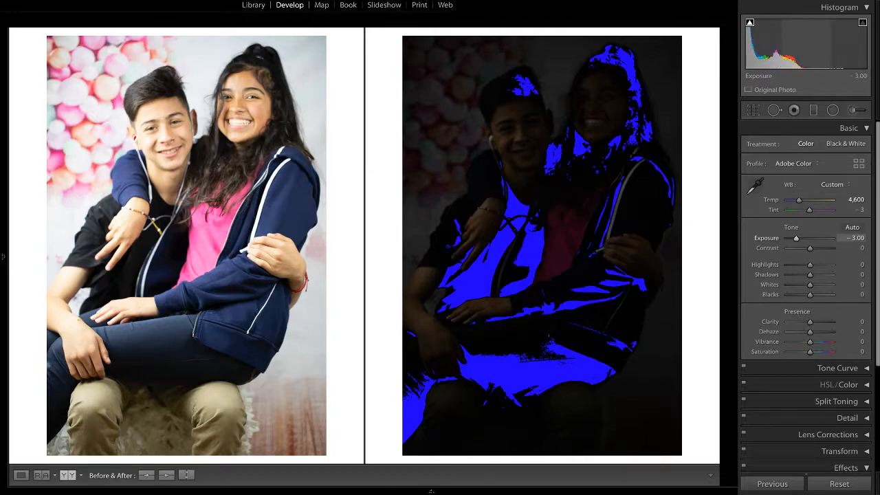
pyautogui.press('Up')
pyautogui.press('Up')
pyautogui.press('Up')
pyautogui.press('Up')
pyautogui.press('Up')
pyautogui.press('Up')
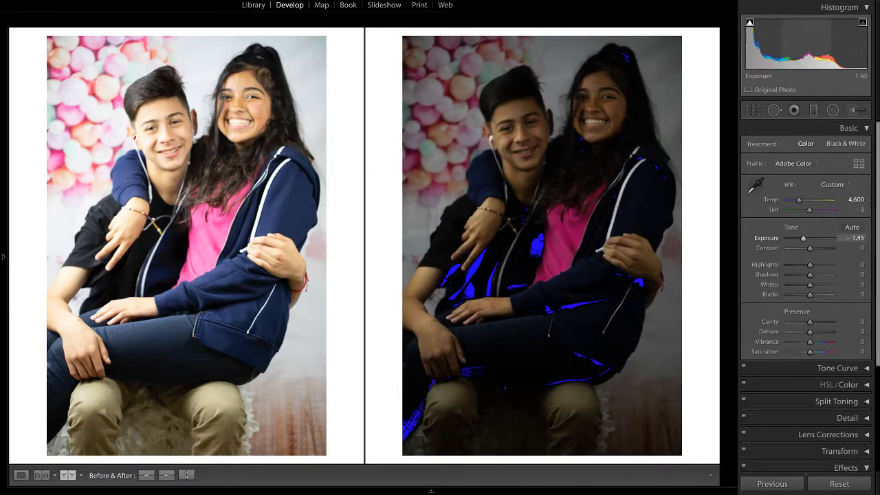
pyautogui.press('Up')
pyautogui.press('Up')
pyautogui.press('Up')
pyautogui.press('Up')
pyautogui.press('Up')
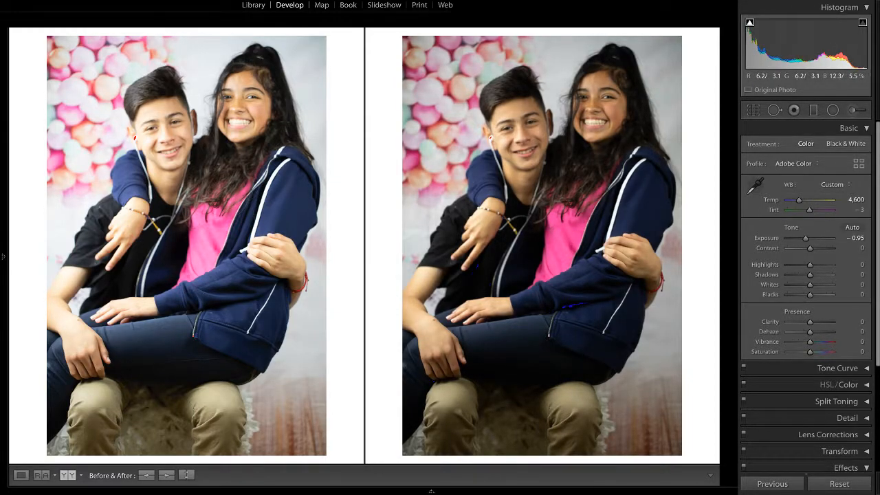
pyautogui.press('z')
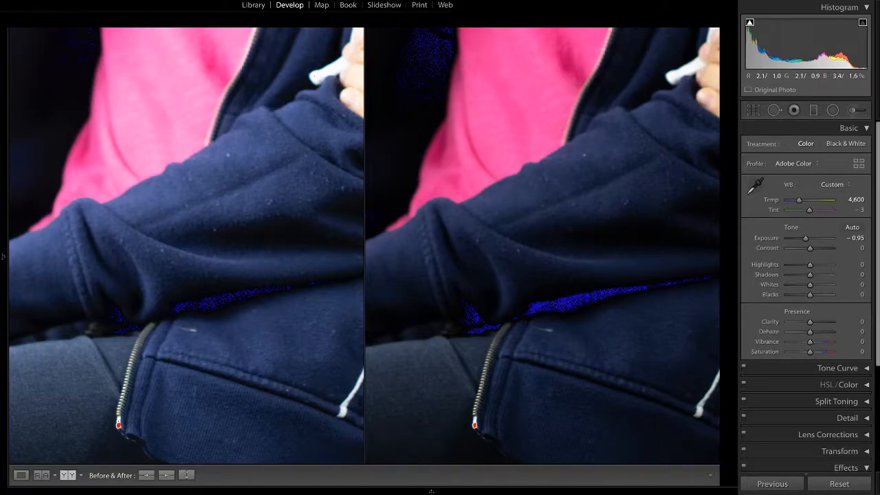
pyautogui.press('z')
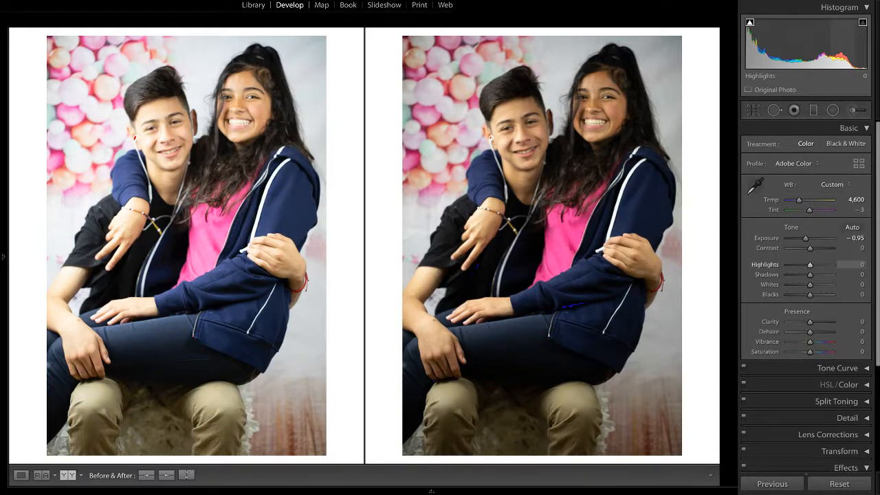
# Step: Try Highlights at +100 and inspect the clipping on the bracelet wrist and the jacket's white stripe
pyautogui.moveTo(842, 51); pyautogui.dragTo(863, 52)
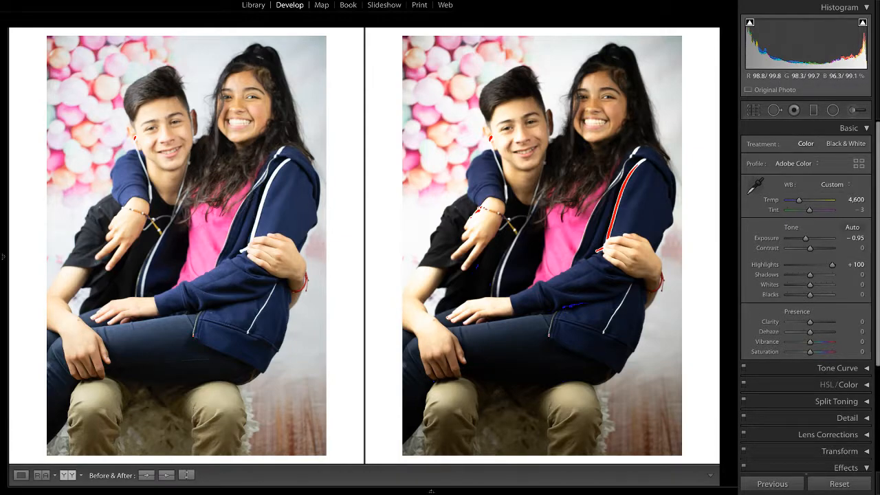
pyautogui.press('z')
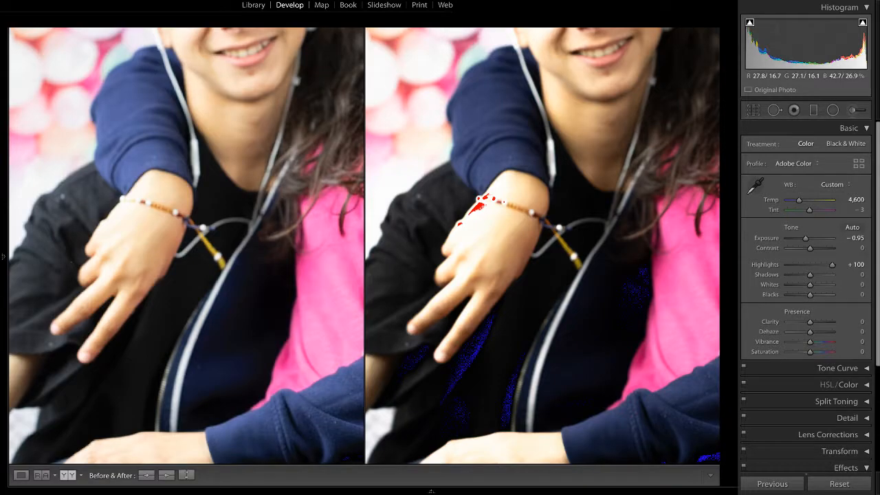
pyautogui.press('z')
pyautogui.press('z')
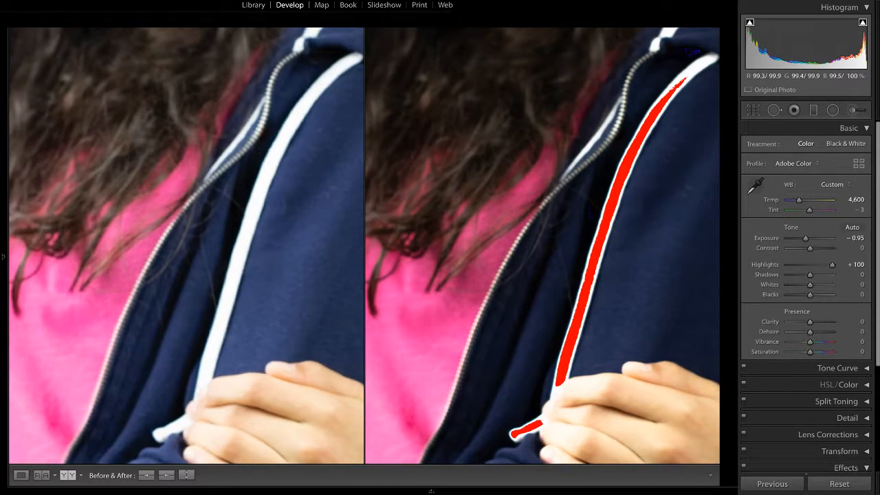
pyautogui.press('z')
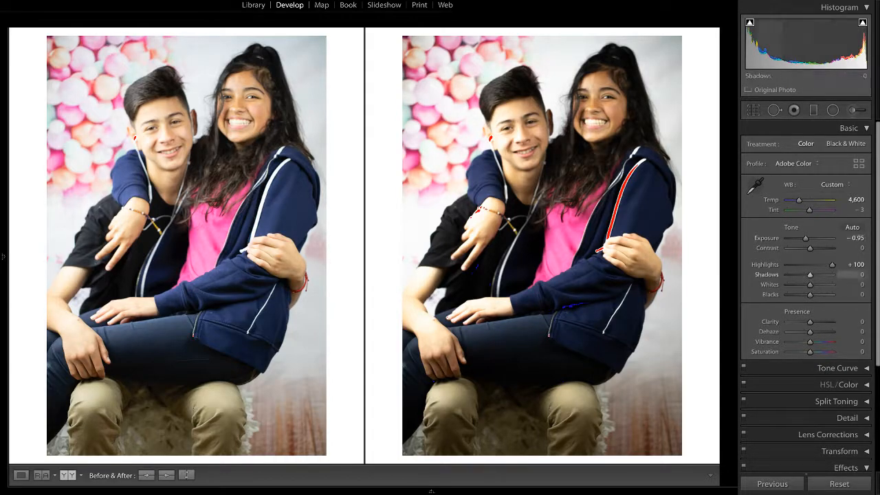
# Step: Lower Highlights to +14 and check the portrait up close
pyautogui.moveTo(832, 264); pyautogui.dragTo(814, 264)
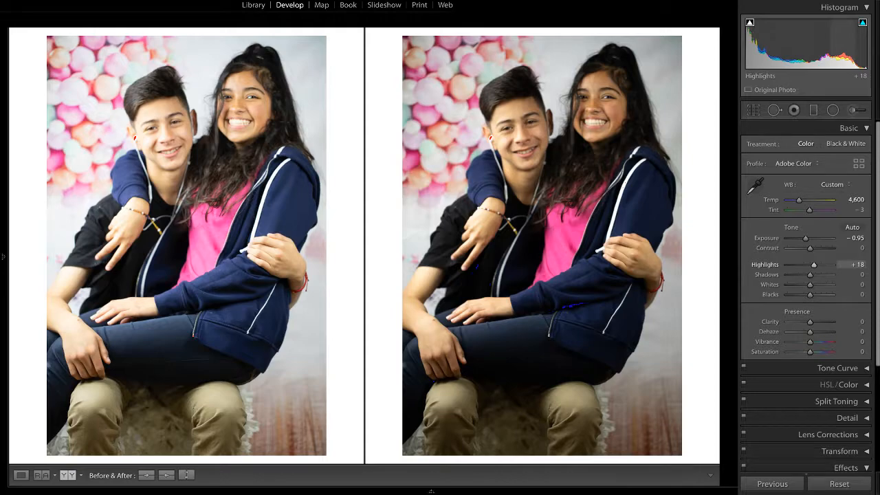
pyautogui.moveTo(814, 264); pyautogui.dragTo(813, 264)
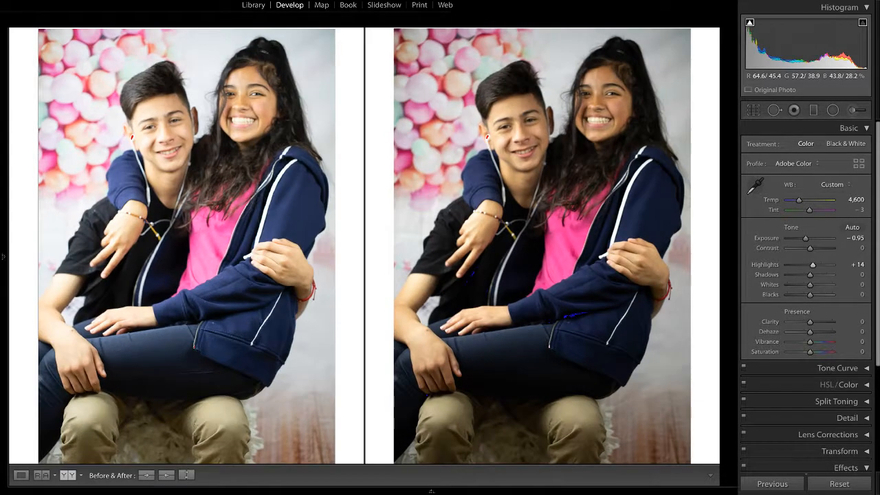
pyautogui.press('z')
pyautogui.press('z')
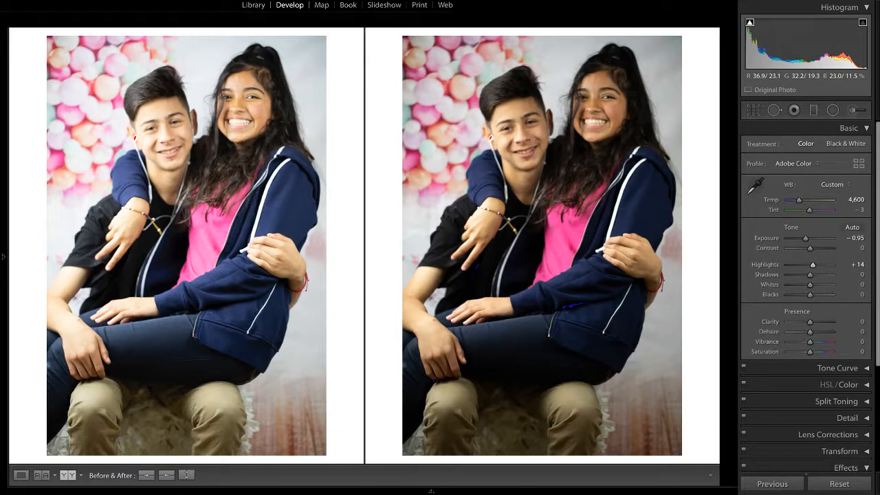
# Step: Set the portrait's Exposure to −0.70
pyautogui.scroll(5, 806, 237)
pyautogui.scroll(-3, 807, 238)
pyautogui.scroll(3, 807, 238)
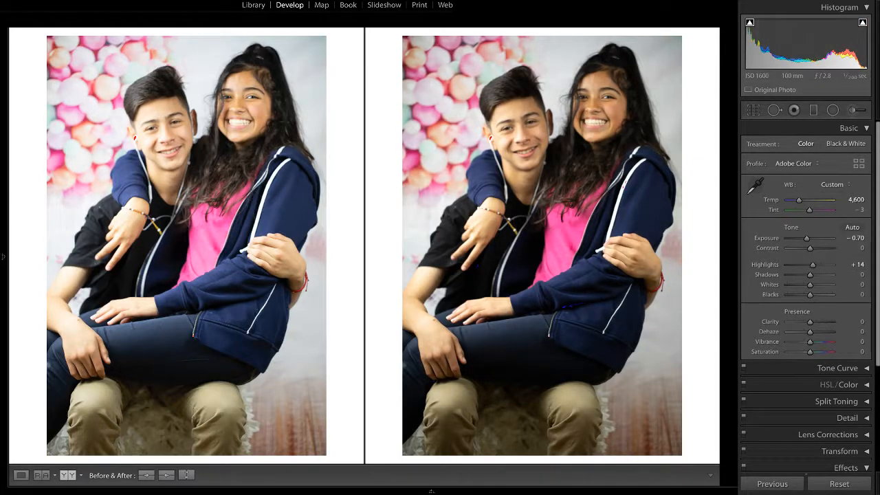
# Step: Test Contrast at −100, −11 and +100 to compare flat and strong contrast on the portrait
pyautogui.scroll(-10, 810, 247)
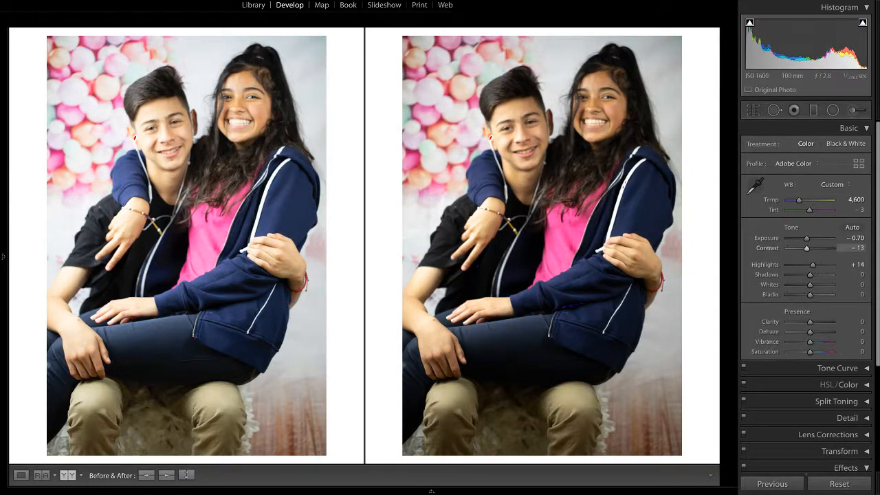
pyautogui.scroll(-2, 810, 247)
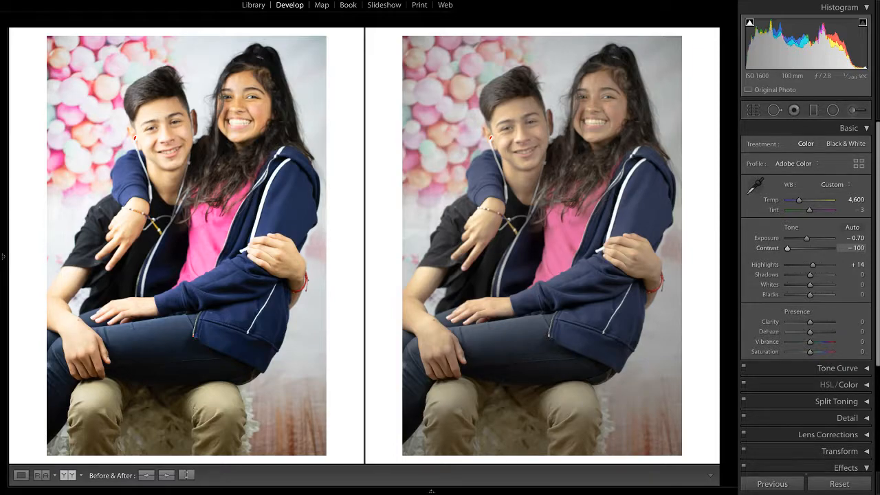
pyautogui.moveTo(787, 248); pyautogui.dragTo(807, 249)
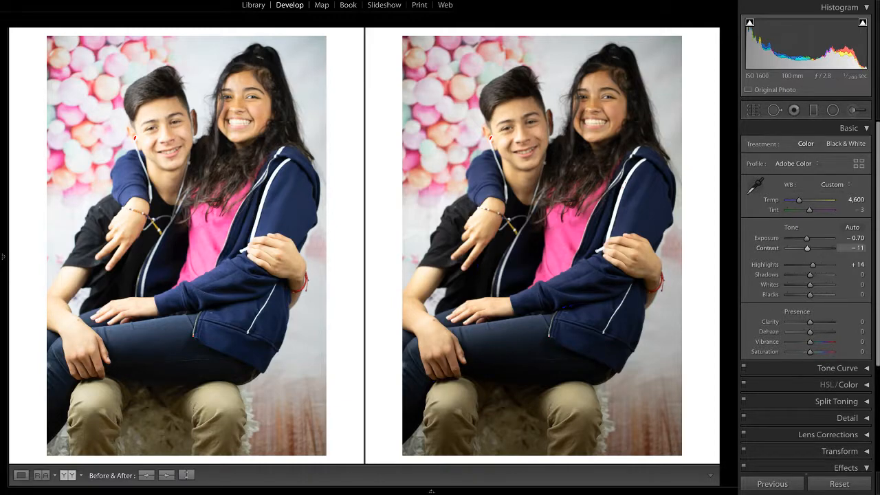
pyautogui.moveTo(807, 248); pyautogui.dragTo(832, 248)
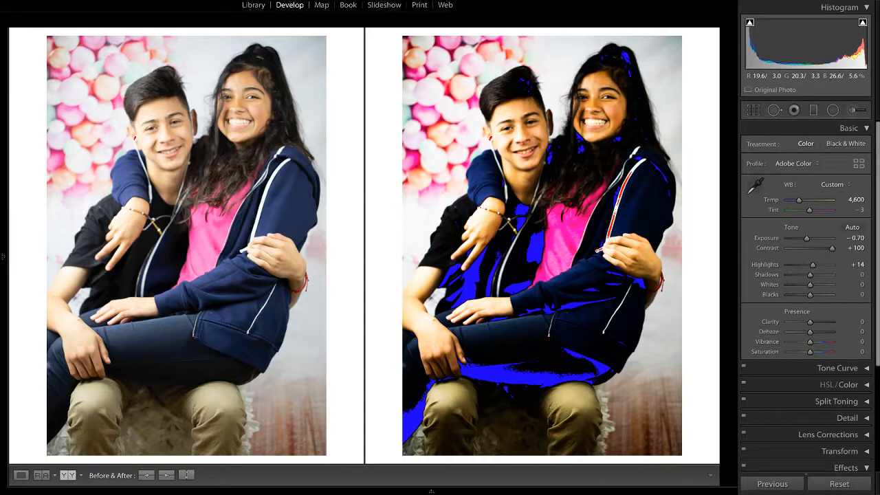
# Step: Inspect the jacket and trousers up close at full contrast and toggle the highlight and shadow clipping warnings
pyautogui.click(538, 334)
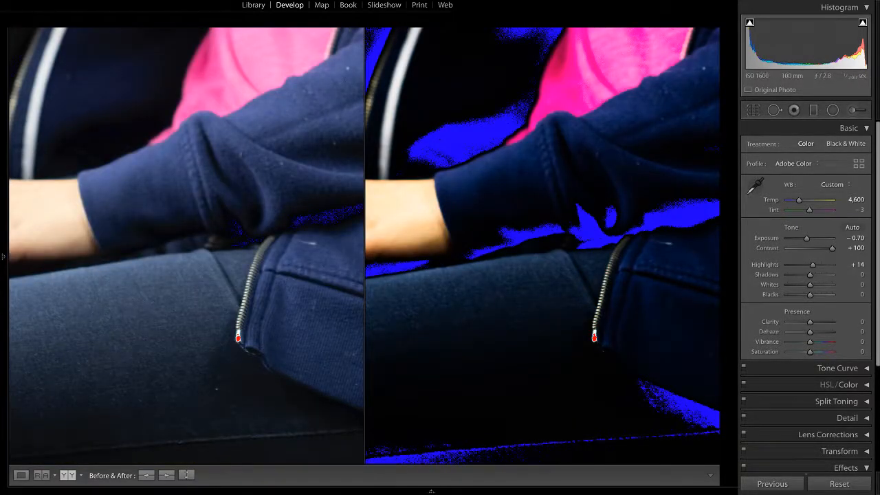
pyautogui.press('z')
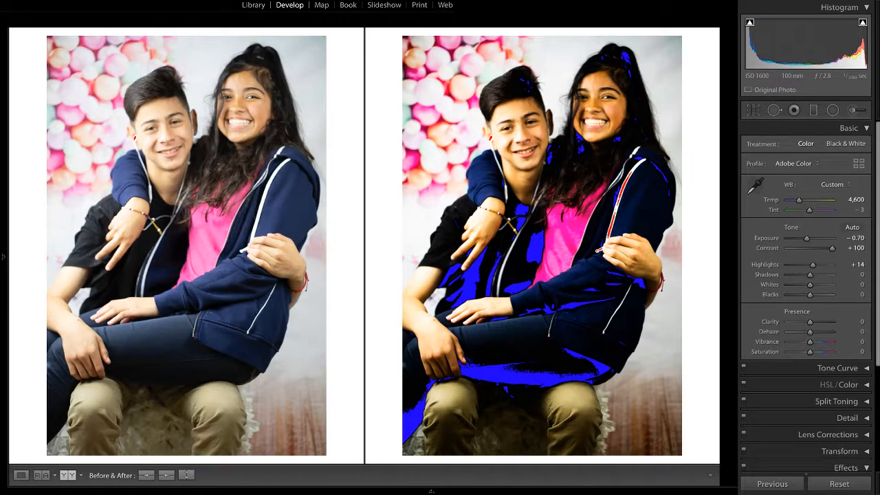
pyautogui.click(863, 22)
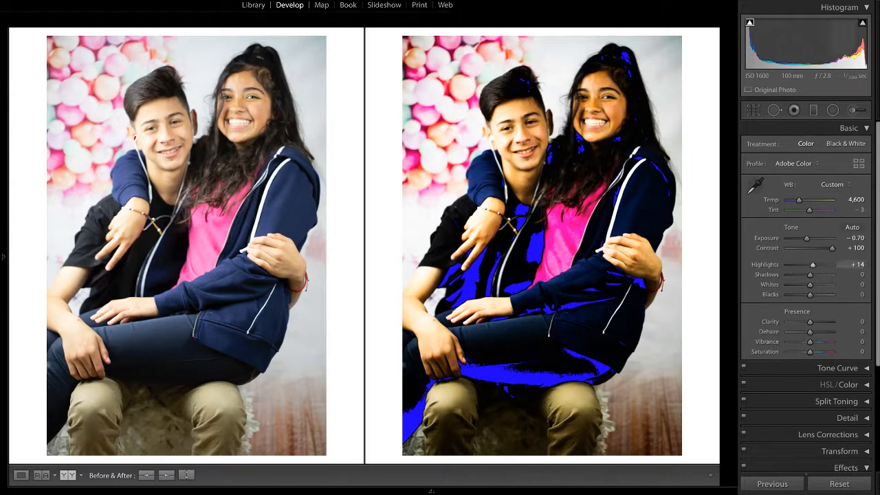
pyautogui.click(750, 23)
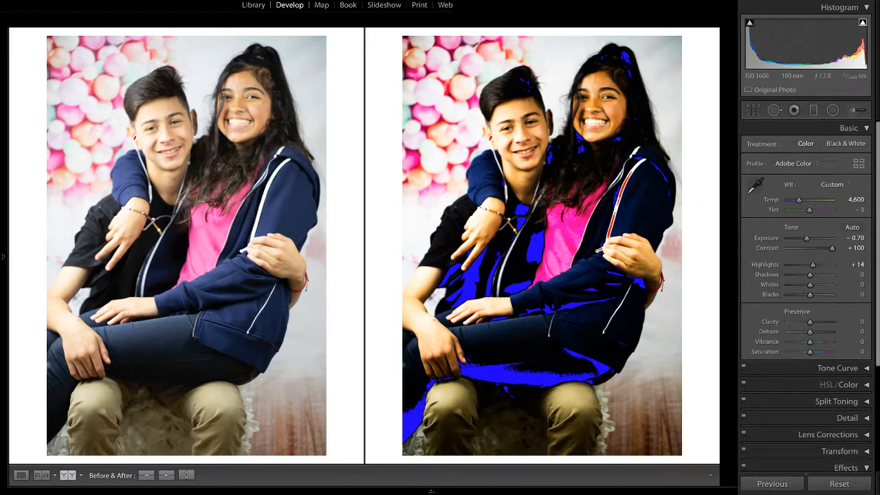
pyautogui.click(750, 23)
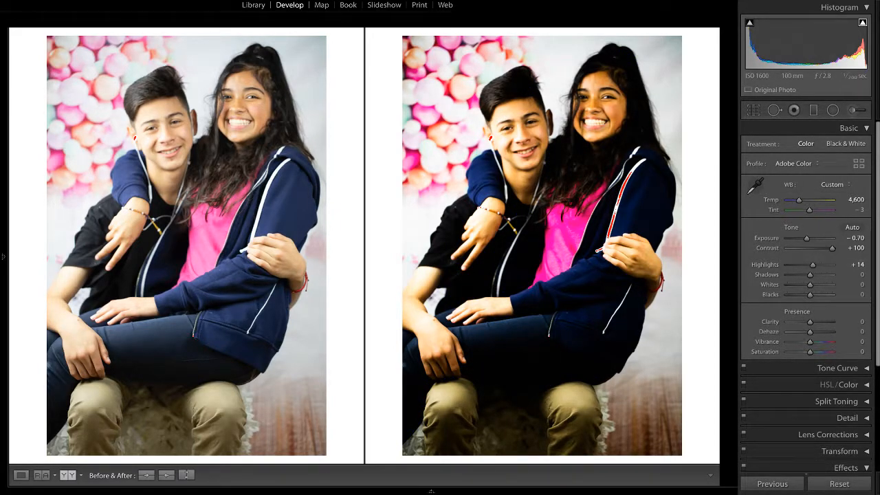
pyautogui.moveTo(750, 22)
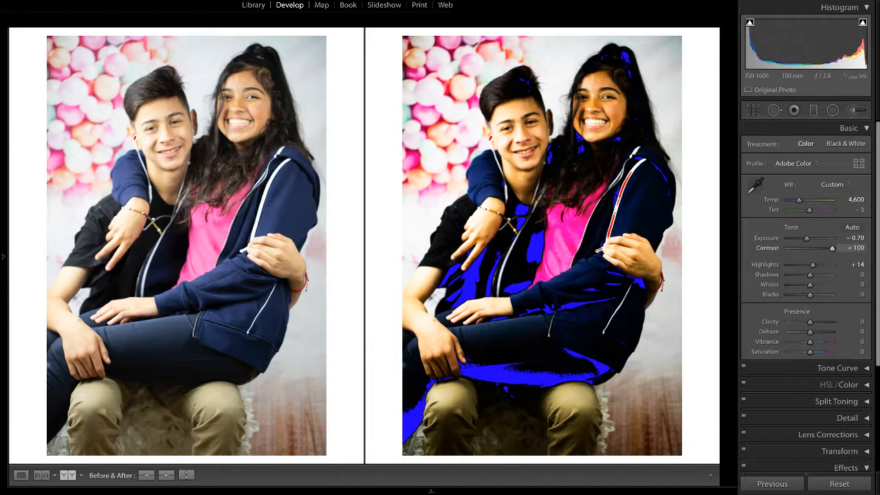
# Step: Reduce Contrast to +37, then try Shadows at +82 and settle on +29
pyautogui.moveTo(832, 248); pyautogui.dragTo(816, 248)
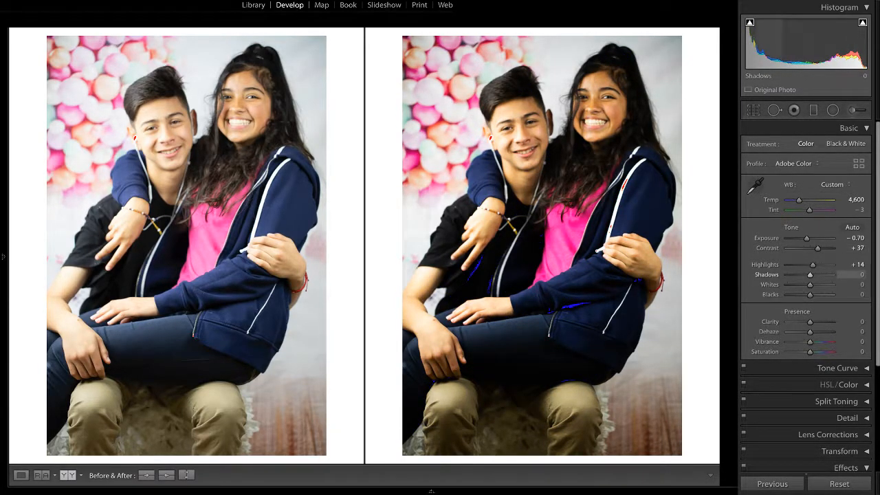
pyautogui.moveTo(810, 274); pyautogui.dragTo(828, 274)
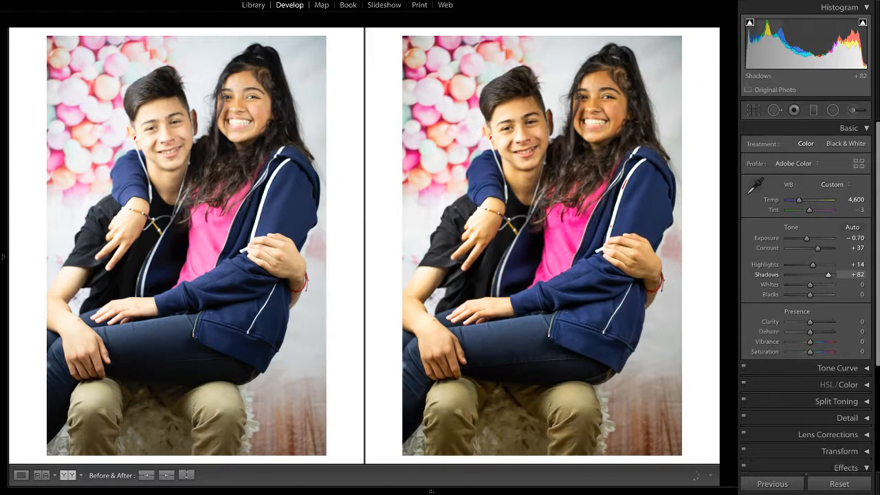
pyautogui.moveTo(828, 274)
pyautogui.mouseDown()
pyautogui.moveTo(788, 275)
pyautogui.moveTo(816, 275)
pyautogui.mouseUp()
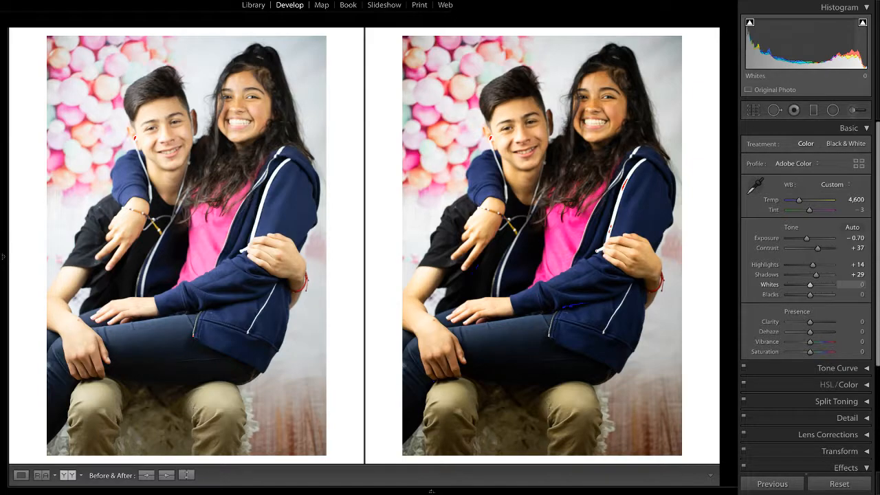
# Step: Try Whites at +100 and compare the portrait with the clipping warnings on and off
pyautogui.moveTo(810, 284); pyautogui.dragTo(832, 284)
pyautogui.press('j')
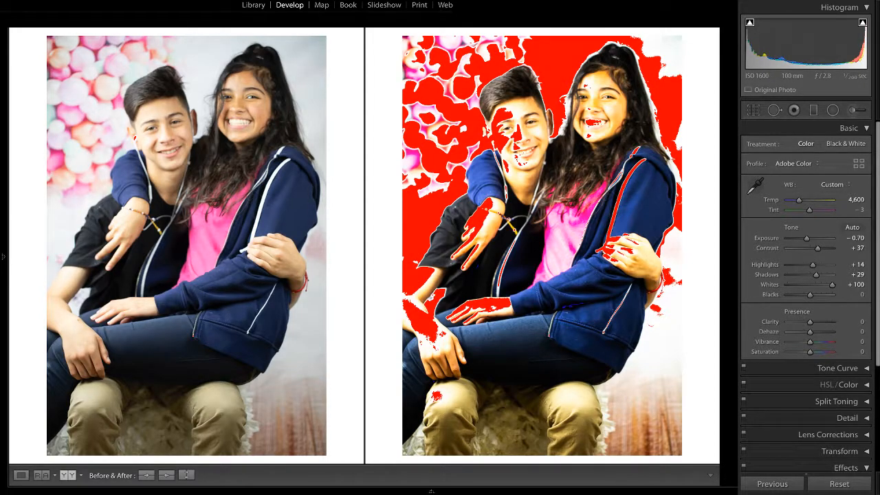
pyautogui.press('j')
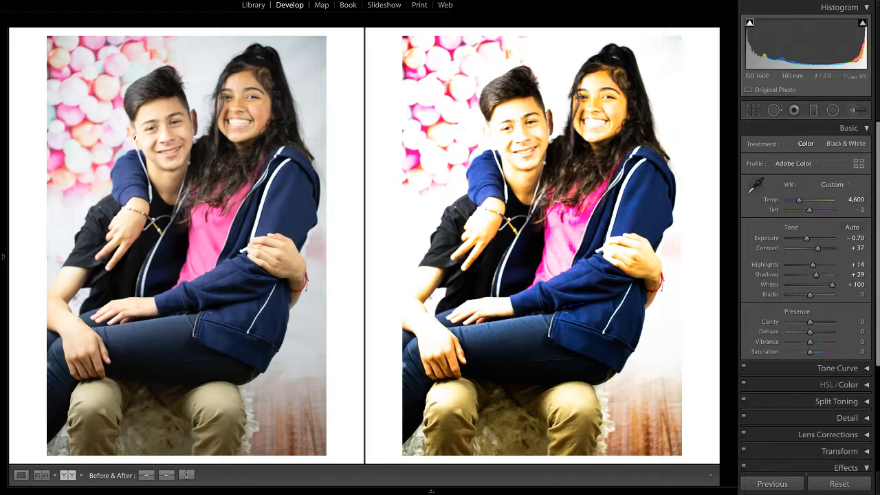
pyautogui.press('j')
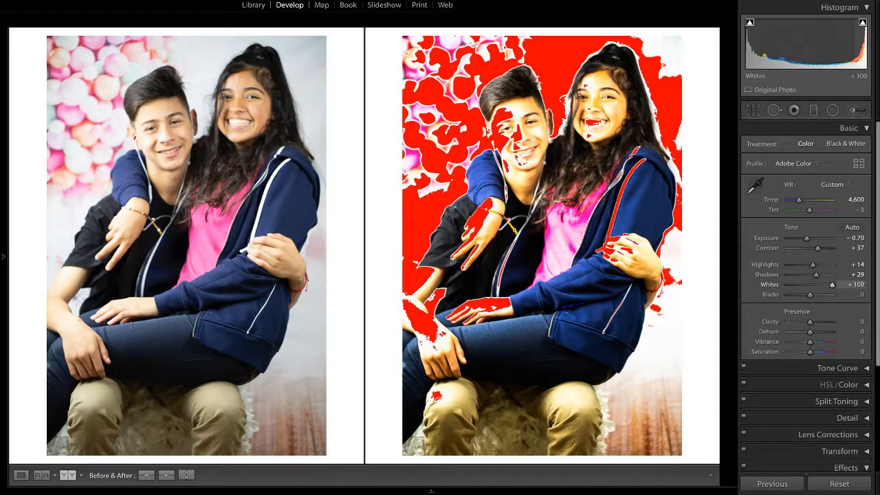
# Step: Try Whites at +19 and +44 and inspect the clipped highlights on the bracelet wrist up close
pyautogui.moveTo(832, 285); pyautogui.dragTo(814, 285)
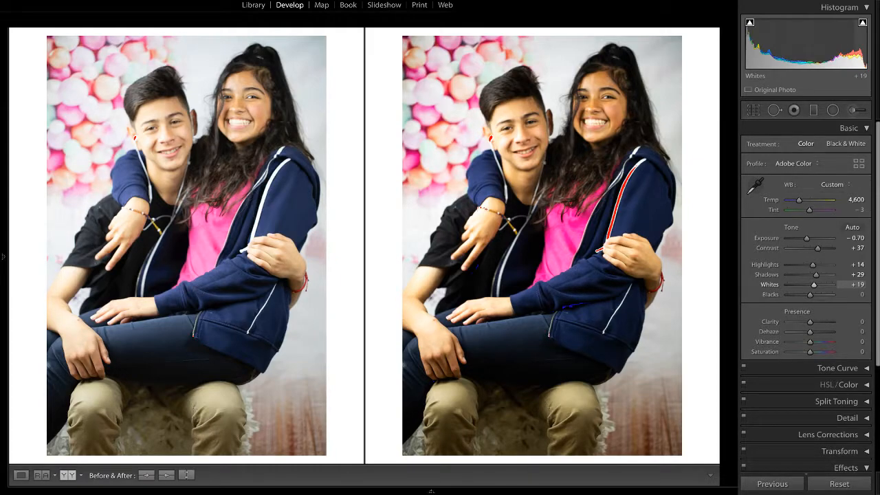
pyautogui.moveTo(813, 284); pyautogui.dragTo(819, 285)
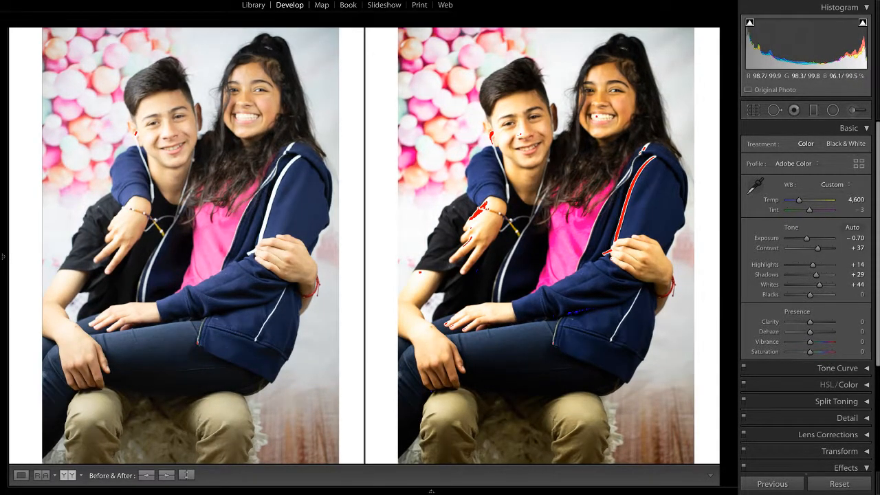
pyautogui.click(478, 213)
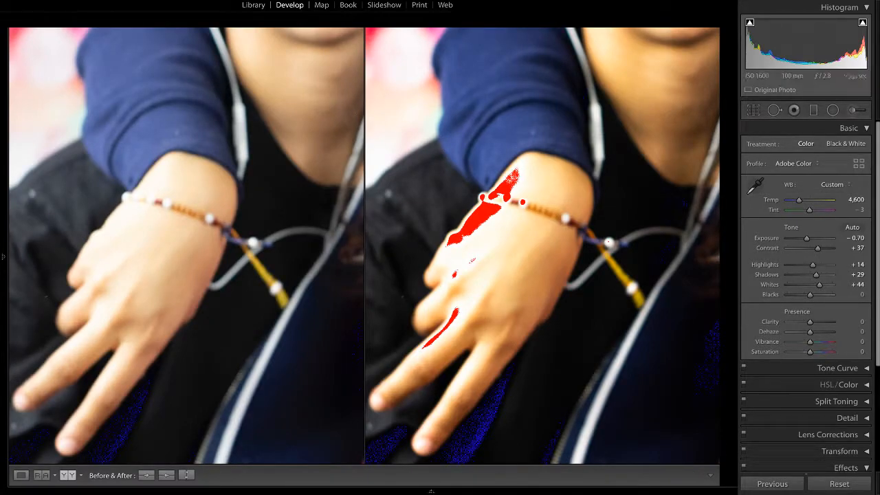
pyautogui.press('z')
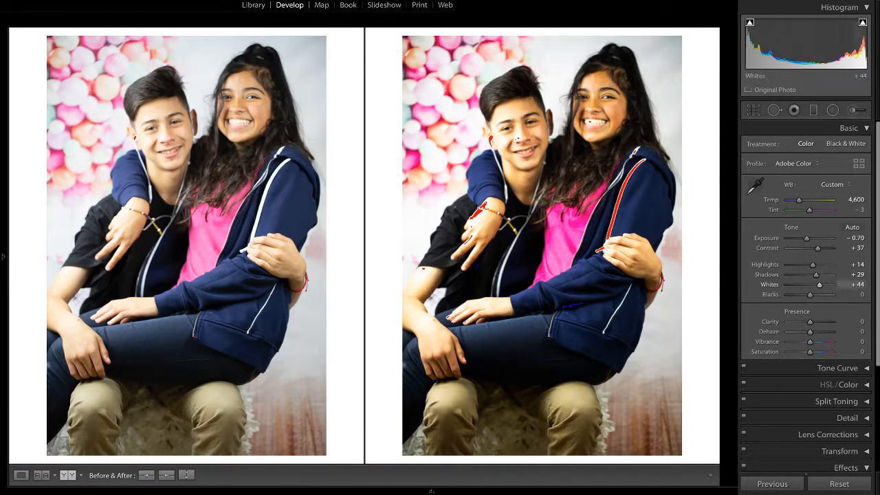
# Step: Set Whites to +18, lower Blacks to −100 and inspect the jacket and the girl's hair up close
pyautogui.moveTo(819, 284); pyautogui.dragTo(787, 294)
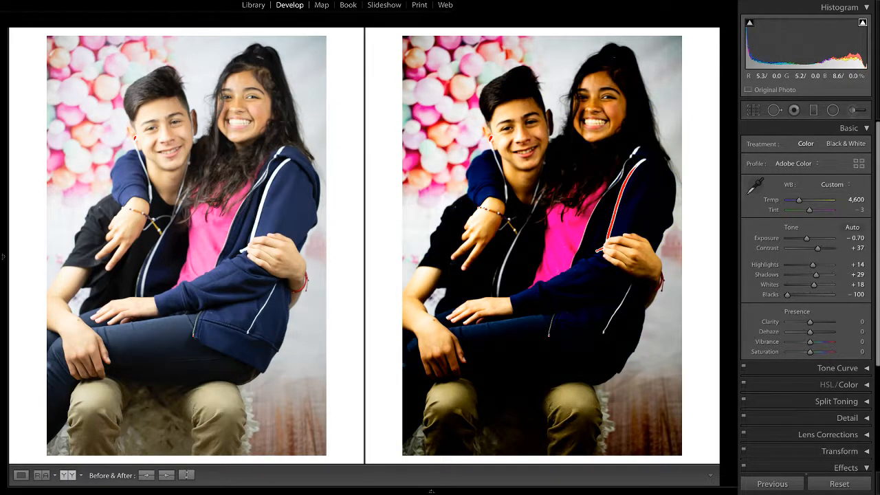
pyautogui.press('z')
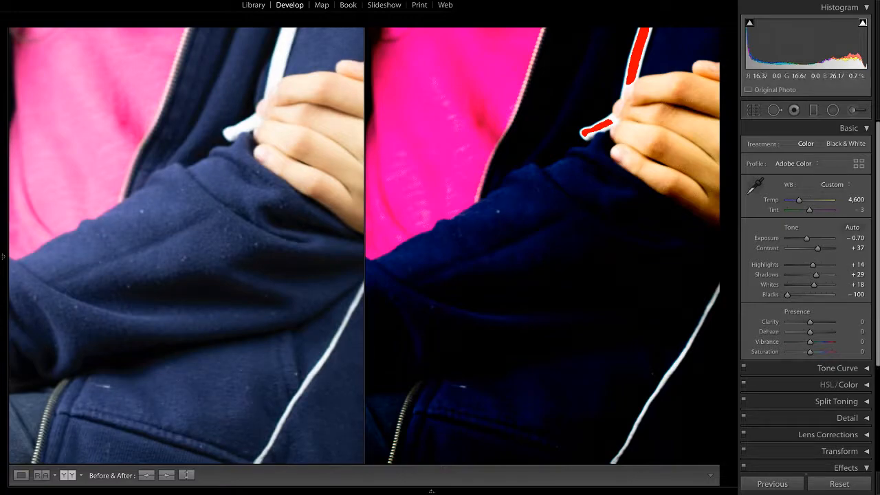
pyautogui.moveTo(186, 310); pyautogui.dragTo(211, 451)
pyautogui.moveTo(199, 138); pyautogui.dragTo(241, 403)
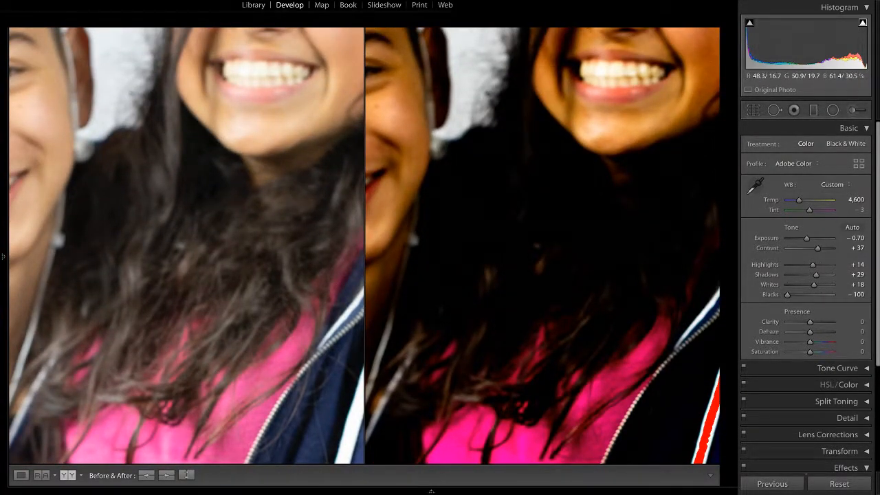
pyautogui.press('z')
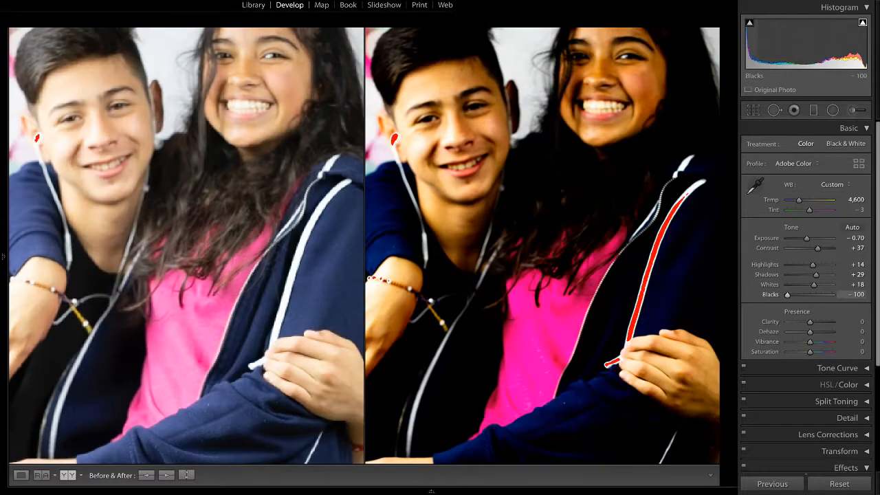
# Step: Raise Blacks through −46 and −6 to −2 with the shadow clipping warning turned on
pyautogui.moveTo(788, 295); pyautogui.dragTo(799, 295)
pyautogui.press('j')
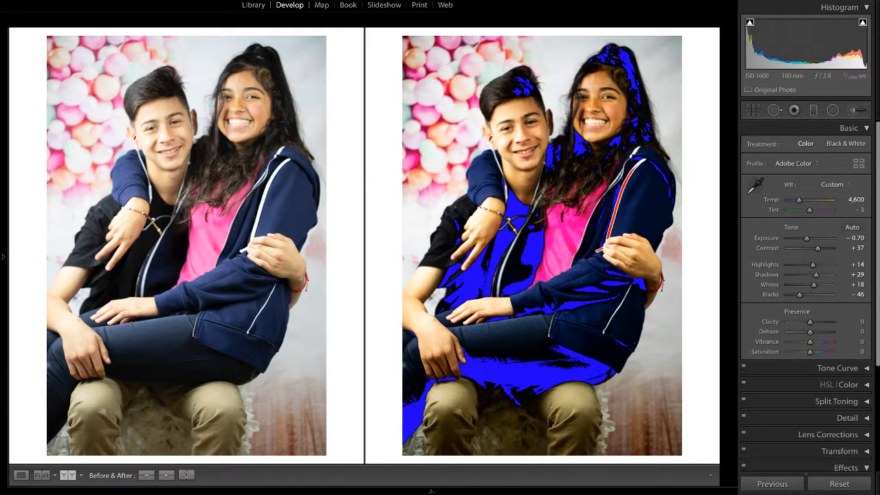
pyautogui.moveTo(799, 295); pyautogui.dragTo(809, 294)
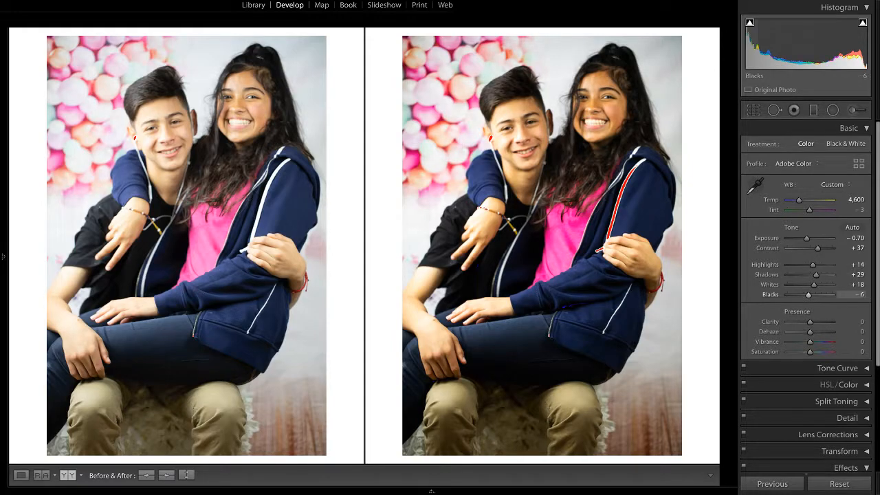
pyautogui.moveTo(809, 294); pyautogui.dragTo(809, 294)
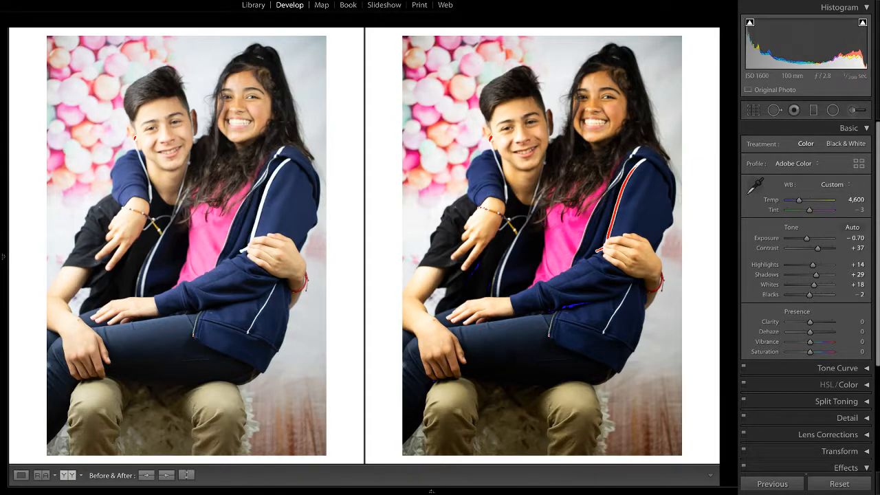
# Step: Try reducing the portrait's Vibrance to −24
pyautogui.click(846, 468)
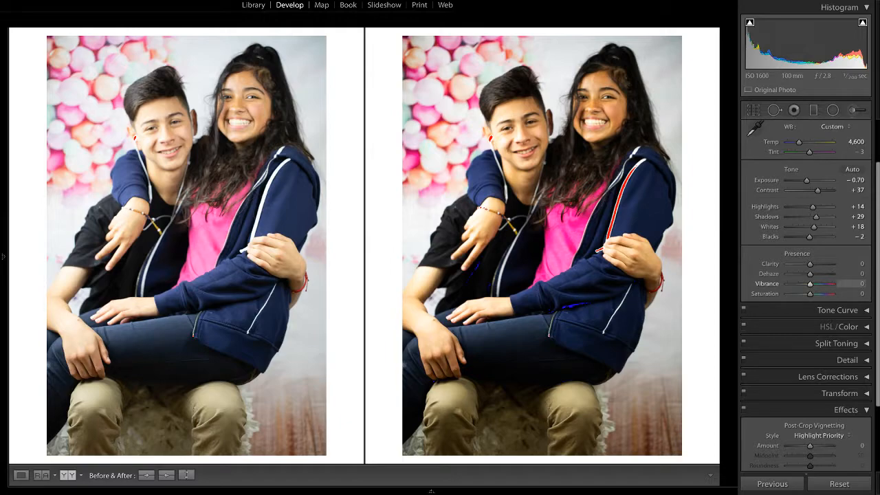
pyautogui.moveTo(810, 284); pyautogui.dragTo(804, 283)
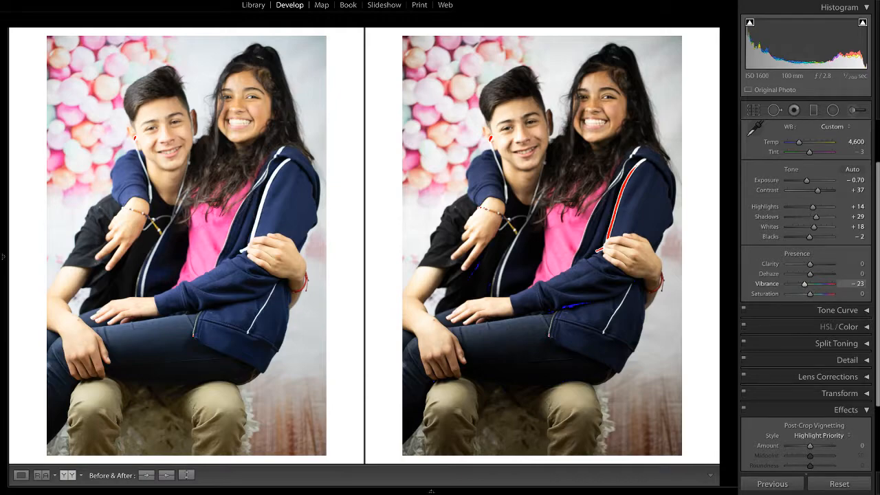
pyautogui.press('BackSpace')
pyautogui.write('4')
pyautogui.press('Return')
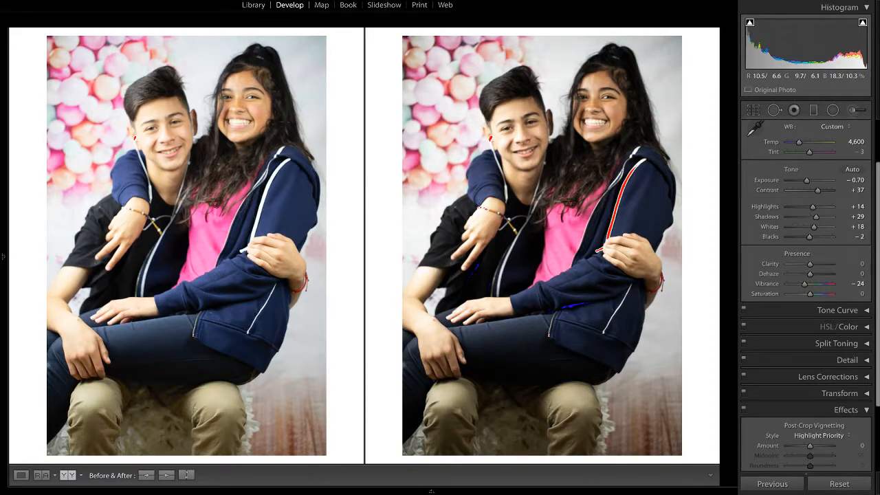
# Step: Try Vibrance at −100 and compare the pink shirt and skin tones up close and in the full view
pyautogui.press('z')
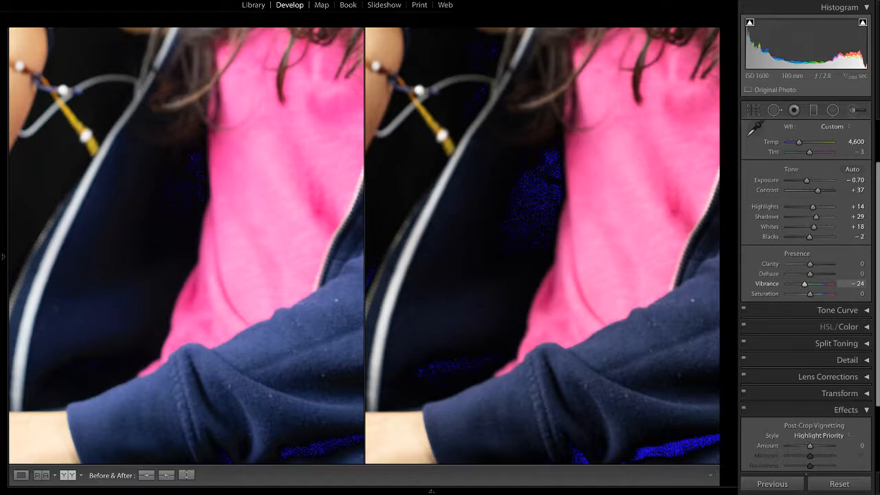
pyautogui.moveTo(804, 284); pyautogui.dragTo(787, 284)
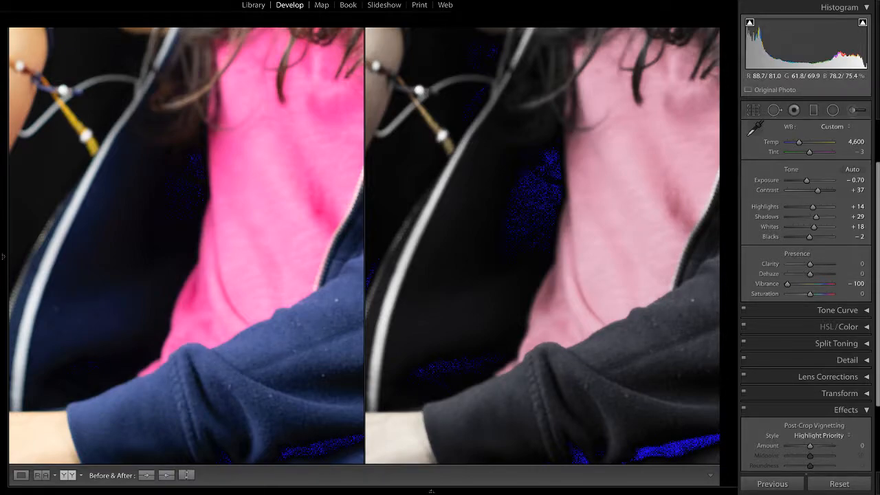
pyautogui.press('z')
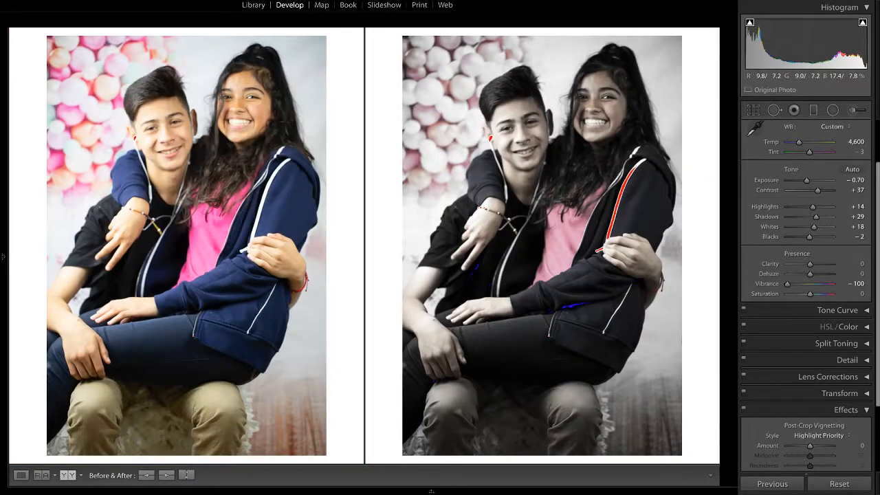
pyautogui.press('z')
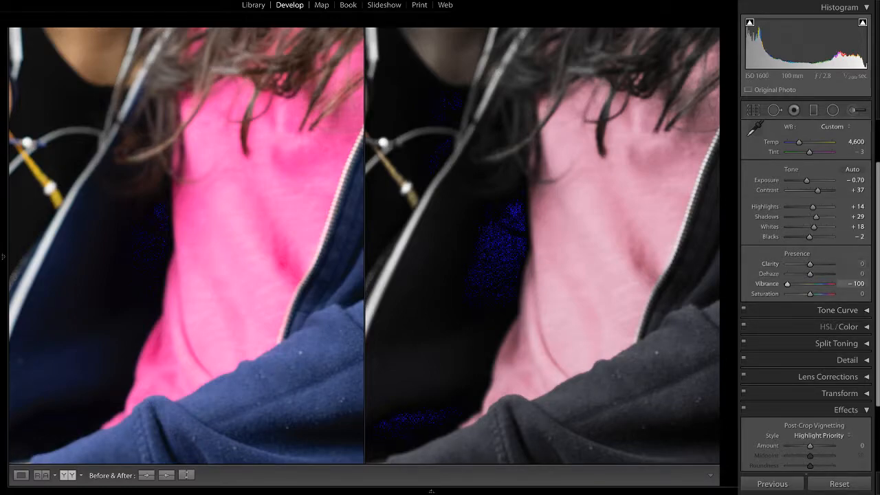
# Step: Try Vibrance at −11 and +12 on the pink shirt and review the whole portrait
pyautogui.moveTo(787, 283); pyautogui.dragTo(807, 283)
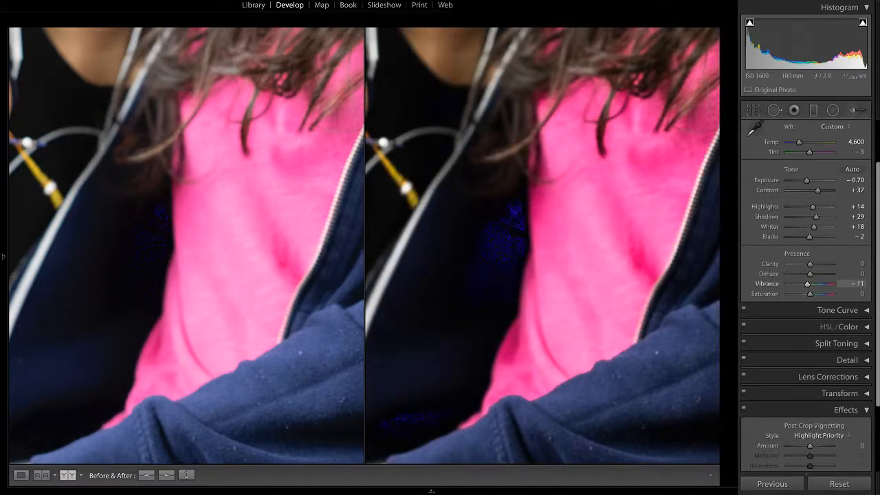
pyautogui.moveTo(807, 284); pyautogui.dragTo(807, 284)
pyautogui.moveTo(807, 283); pyautogui.dragTo(812, 283)
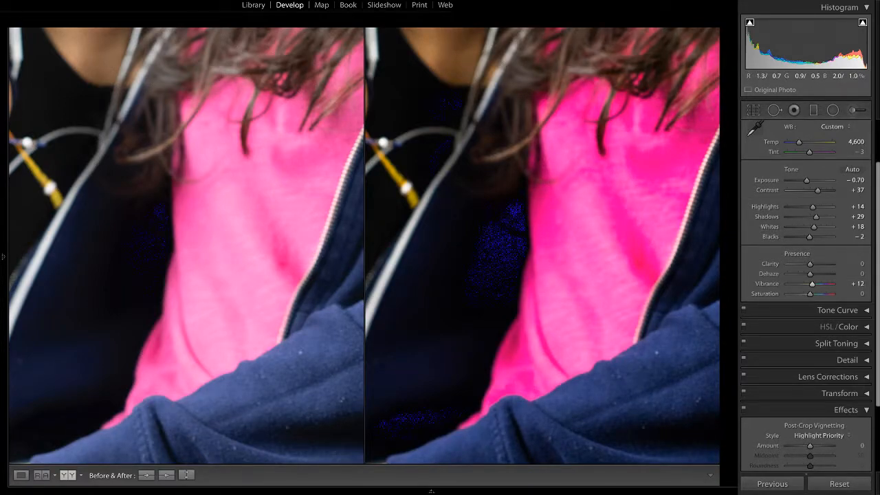
pyautogui.press('z')
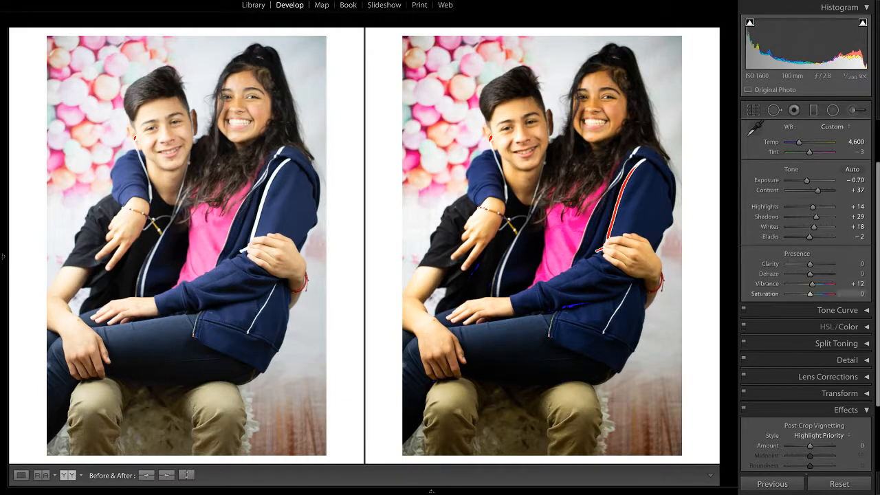
# Step: Lower the portrait's Vibrance gradually to −51
pyautogui.press('Down')
pyautogui.press('Down')
pyautogui.press('Down')
pyautogui.press('Down')
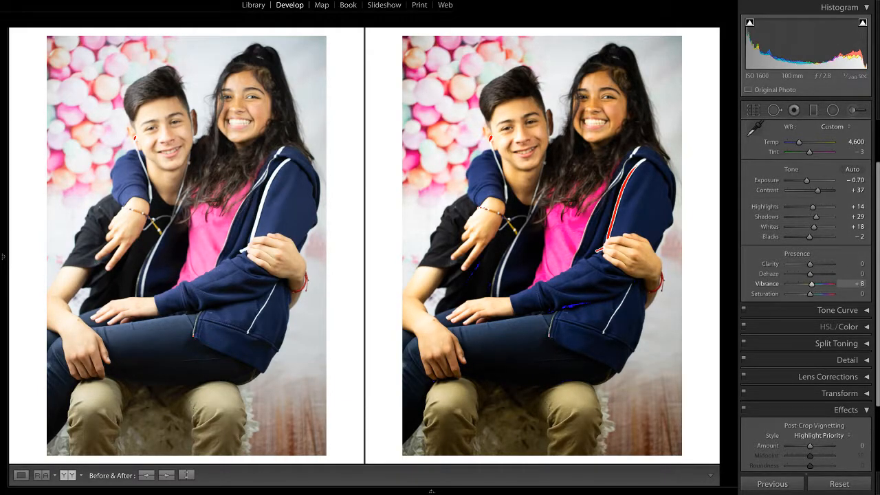
pyautogui.press('Down')
pyautogui.press('Down')
pyautogui.press('Down')
pyautogui.press('Down')
pyautogui.press('Down')
pyautogui.press('Down')
pyautogui.press('Down')
pyautogui.press('Down')
pyautogui.press('Down')
pyautogui.press('Down')
pyautogui.press('Down')
pyautogui.press('Down')
pyautogui.press('Down')
pyautogui.press('Down')
pyautogui.press('Down')
pyautogui.press('Down')
pyautogui.press('Down')
pyautogui.press('Down')
pyautogui.press('Down')
pyautogui.press('Down')
pyautogui.press('Down')
pyautogui.press('Down')
pyautogui.press('Down')
pyautogui.press('Down')
pyautogui.press('Down')
pyautogui.press('Down')
pyautogui.press('Down')
pyautogui.press('Down')
pyautogui.press('Down')
pyautogui.press('Down')
pyautogui.press('Down')
pyautogui.press('Down')
pyautogui.press('Down')
pyautogui.press('Down')
pyautogui.press('Down')
pyautogui.press('Down')
pyautogui.press('Down')
pyautogui.press('Down')
pyautogui.press('Down')
pyautogui.press('Down')
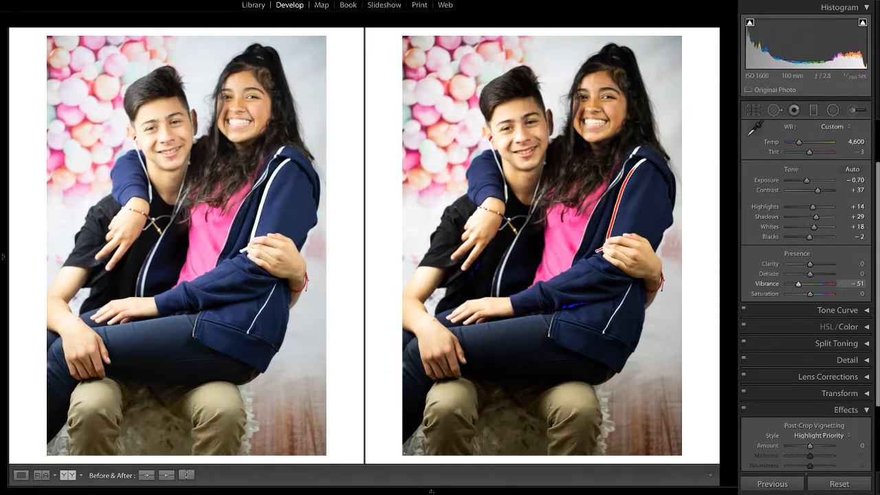
# Step: Try lowering the portrait's Vibrance gradually to −90 and return it to 0
pyautogui.press('Down')
pyautogui.press('Down')
pyautogui.press('Down')
pyautogui.press('Down')
pyautogui.press('Down')
pyautogui.press('Down')
pyautogui.press('Down')
pyautogui.press('Down')
pyautogui.press('Down')
pyautogui.press('Down')
pyautogui.press('Down')
pyautogui.press('Down')
pyautogui.press('Down')
pyautogui.press('Down')
pyautogui.press('Down')
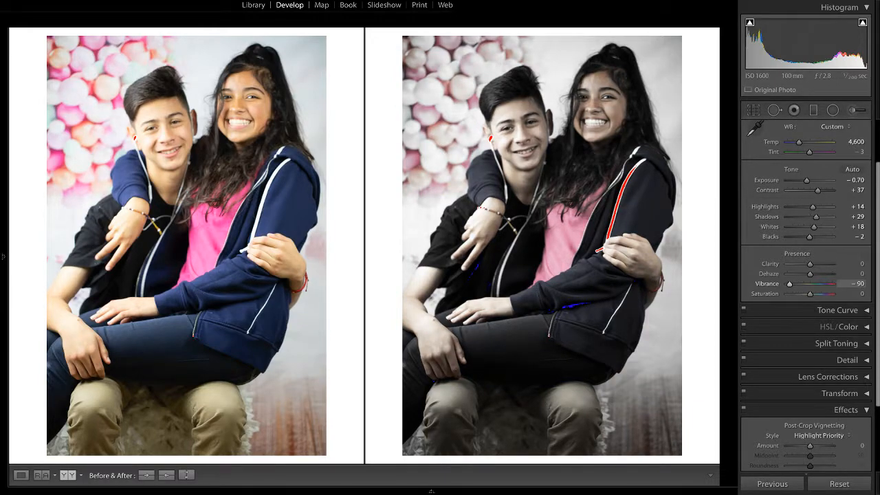
pyautogui.moveTo(789, 283); pyautogui.dragTo(809, 284)
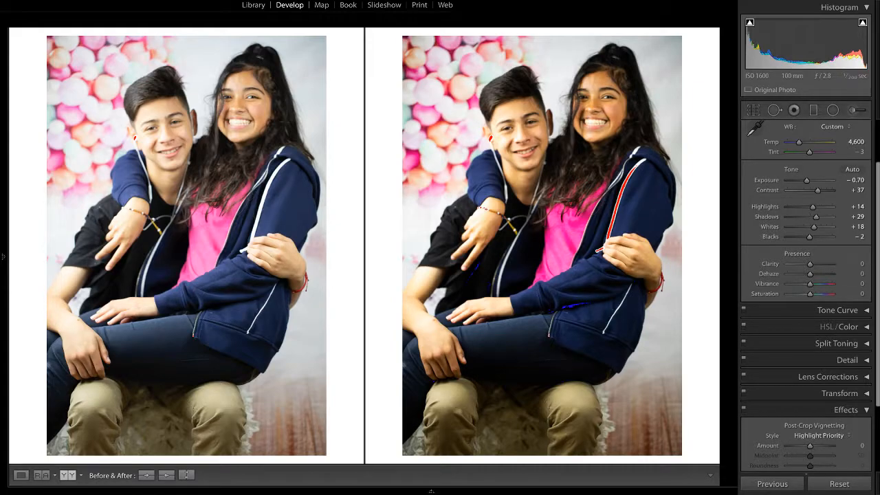
# Step: Try Clarity +69, Dehaze −51, Vibrance +56 and Saturation +33, and reset Clarity alone and then all the Presence sliders
pyautogui.moveTo(810, 293)
pyautogui.mouseDown()
pyautogui.moveTo(825, 293)
pyautogui.moveTo(795, 284)
pyautogui.mouseUp()
pyautogui.doubleClick(797, 253)
pyautogui.moveTo(810, 263); pyautogui.dragTo(817, 293)
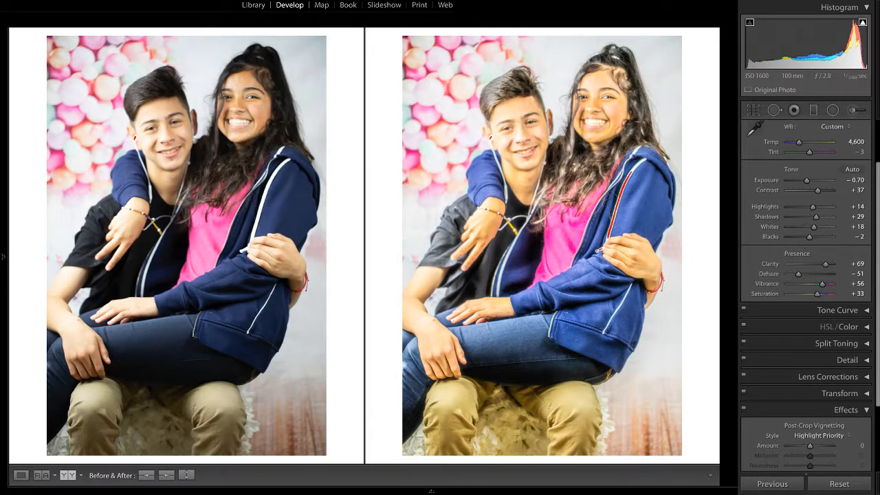
pyautogui.doubleClick(770, 264)
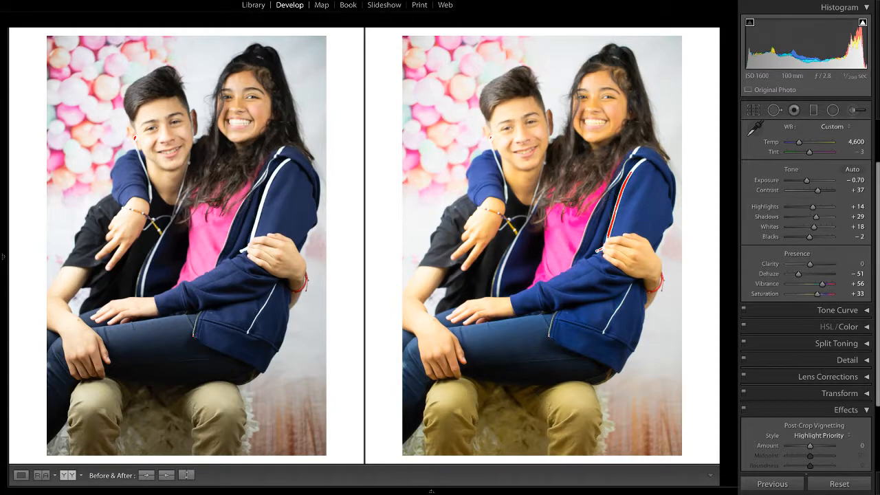
pyautogui.scroll(-1, 808, 275)
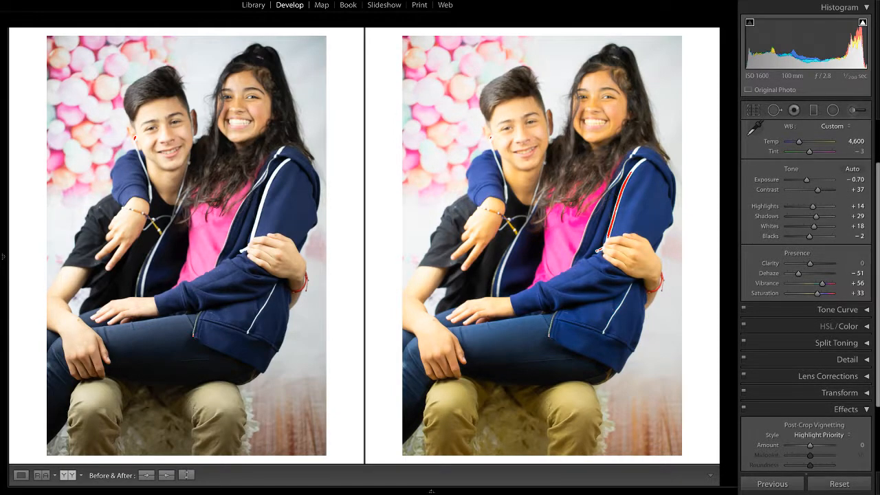
pyautogui.doubleClick(797, 253)
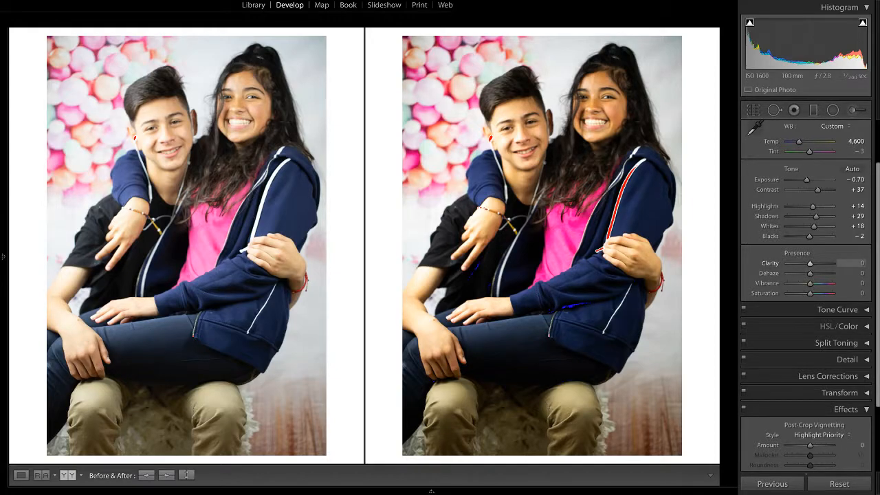
# Step: Try Clarity at −67 and −9 while comparing the girl's face up close, and reset Clarity to 0
pyautogui.moveTo(810, 263); pyautogui.dragTo(795, 263)
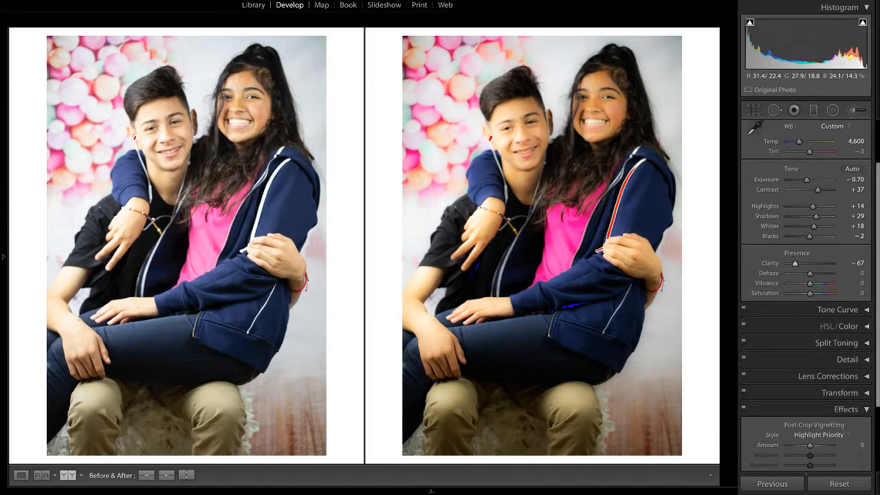
pyautogui.press('z')
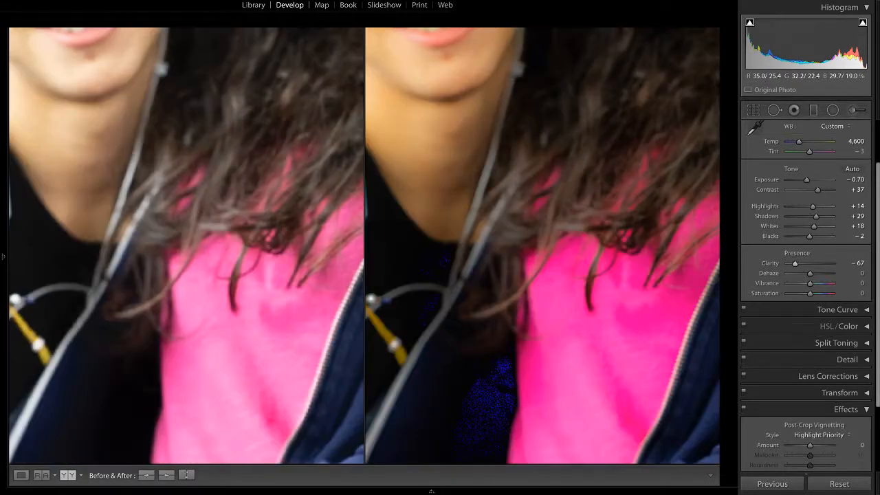
pyautogui.moveTo(570, 138); pyautogui.dragTo(416, 461)
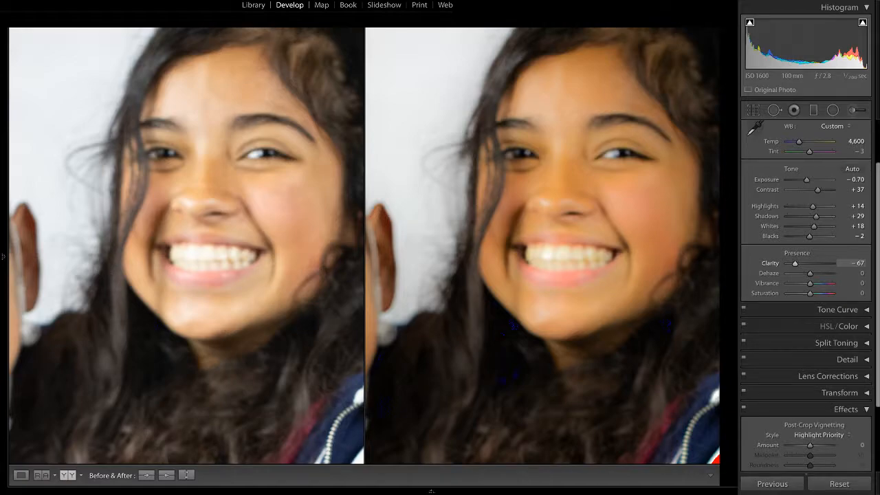
pyautogui.moveTo(795, 264); pyautogui.dragTo(807, 263)
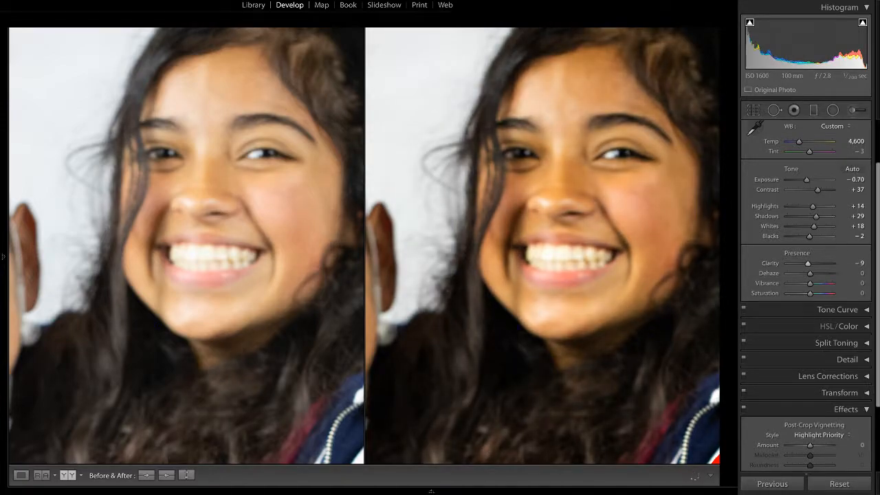
pyautogui.doubleClick(808, 264)
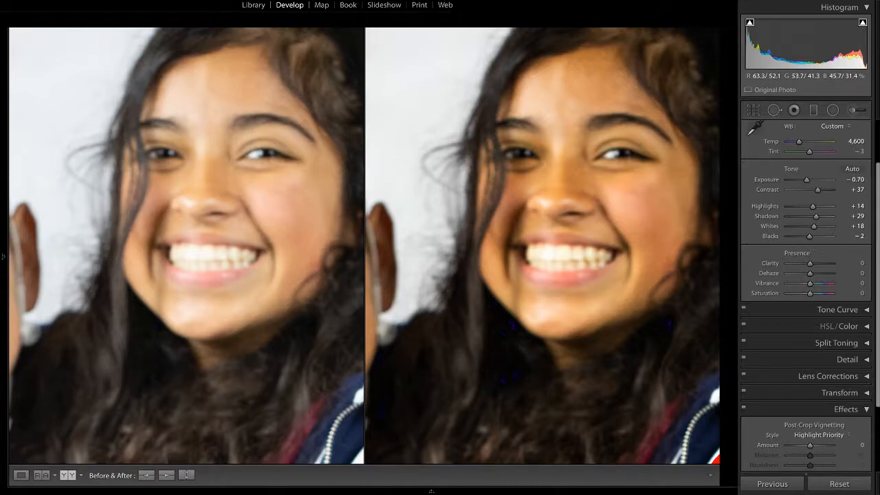
pyautogui.press('z')
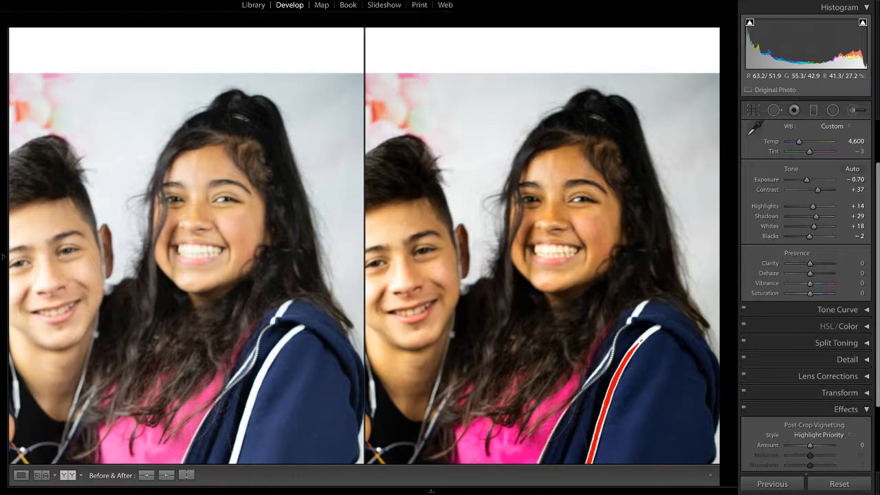
pyautogui.press('z')
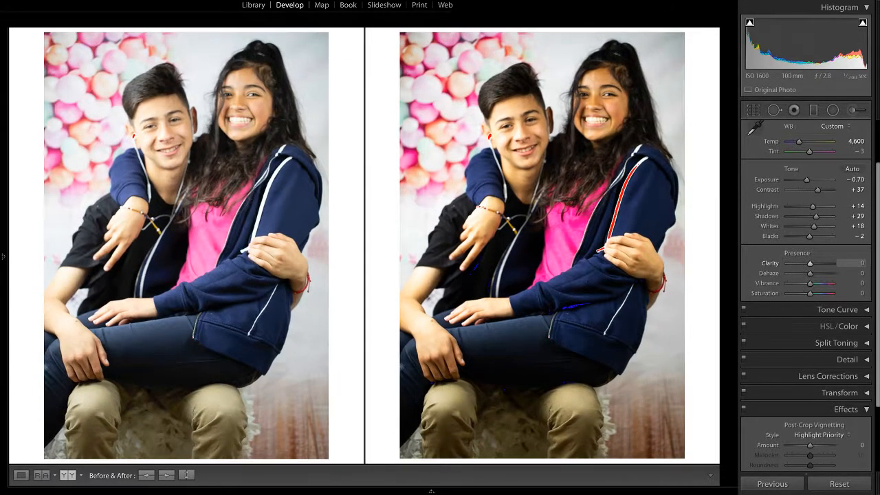
# Step: Try Clarity at −2 with a close look at the girl's skin, and reset it to 0
pyautogui.moveTo(810, 263)
pyautogui.mouseDown()
pyautogui.moveTo(787, 263)
pyautogui.moveTo(810, 263)
pyautogui.mouseUp()
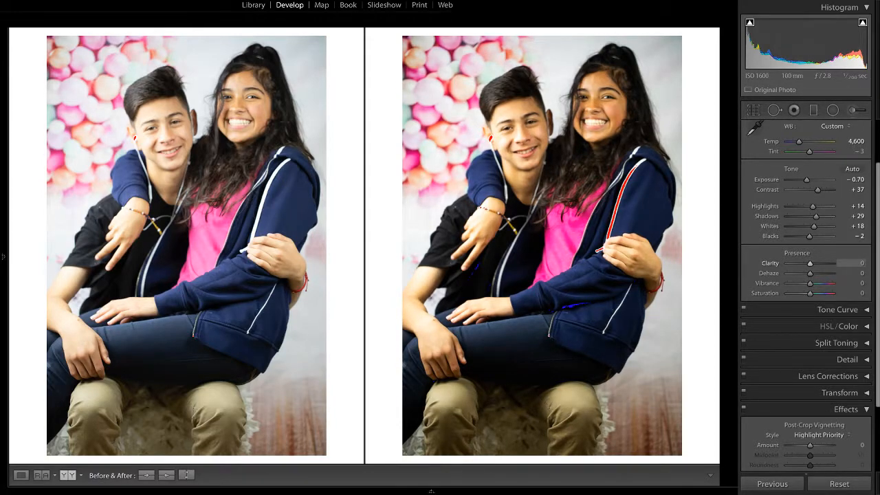
pyautogui.moveTo(810, 263); pyautogui.dragTo(809, 264)
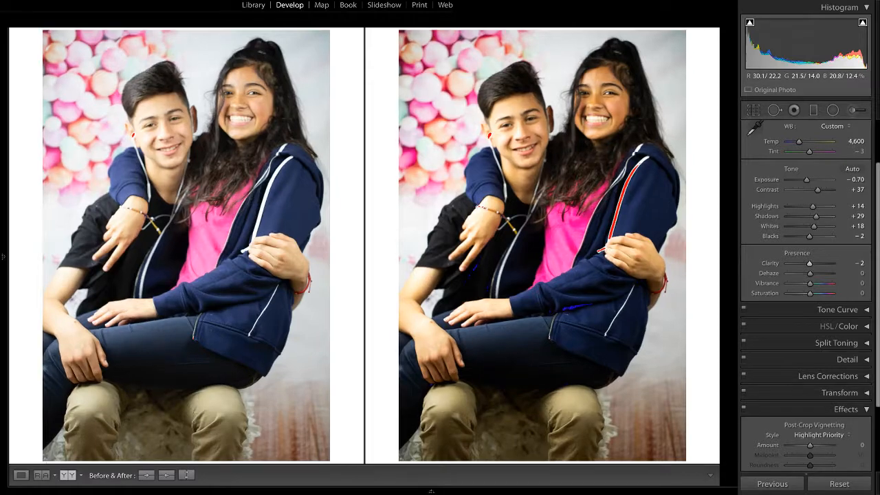
pyautogui.click(610, 180)
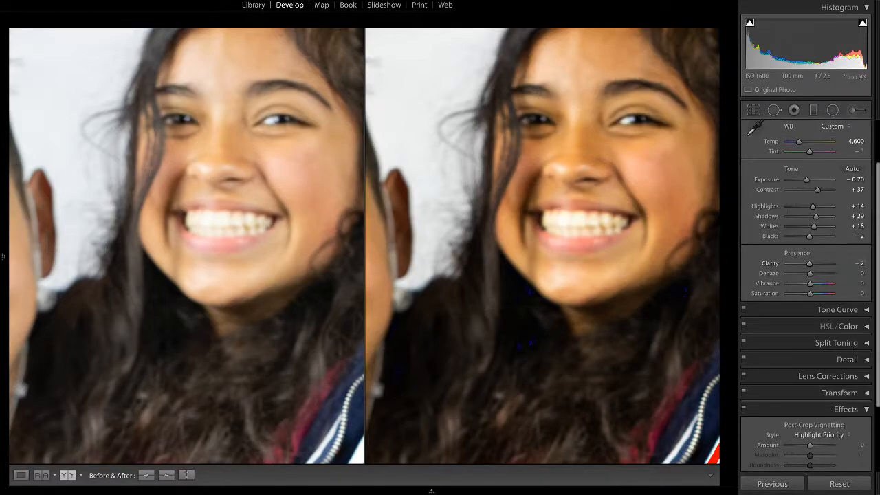
pyautogui.doubleClick(770, 263)
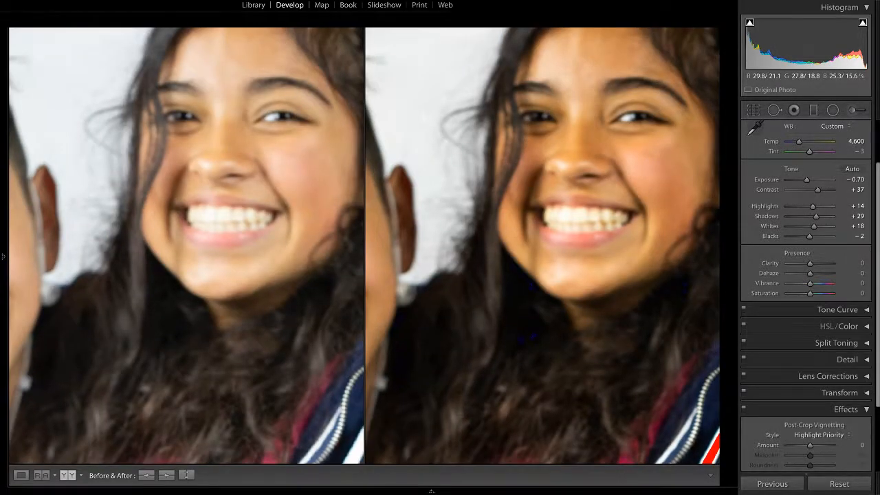
pyautogui.press('z')
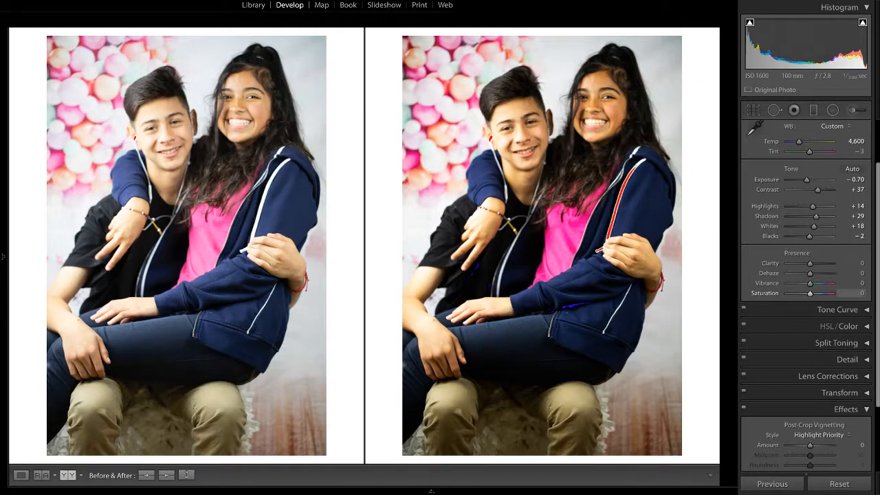
# Step: Try Saturation at −56 and −100, compare the pink shirt up close, and return Saturation to 0
pyautogui.press('Up')
pyautogui.press('Up')
pyautogui.press('Up')
pyautogui.write('-60')
pyautogui.press('Return')
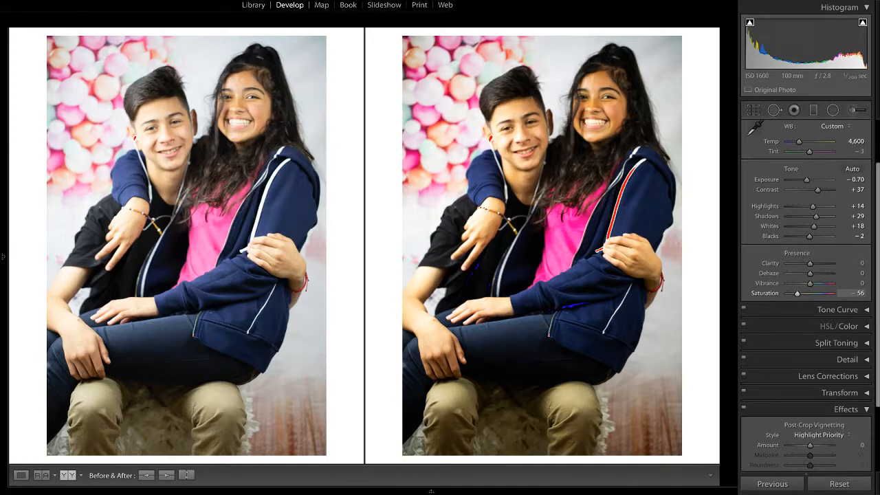
pyautogui.write('-100')
pyautogui.press('Return')
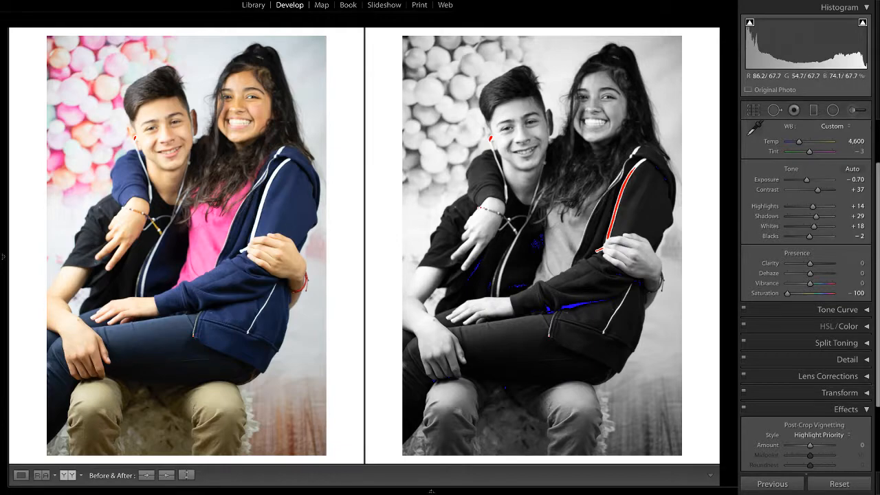
pyautogui.press('z')
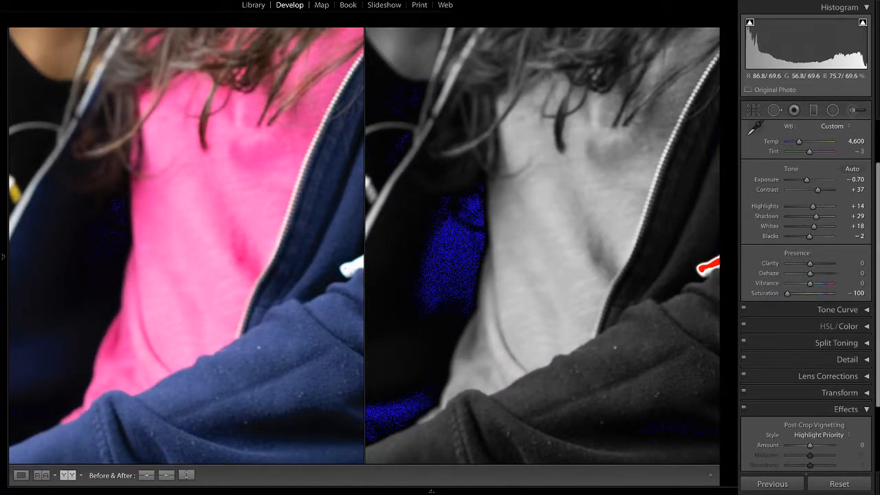
pyautogui.press('z')
pyautogui.press('z')
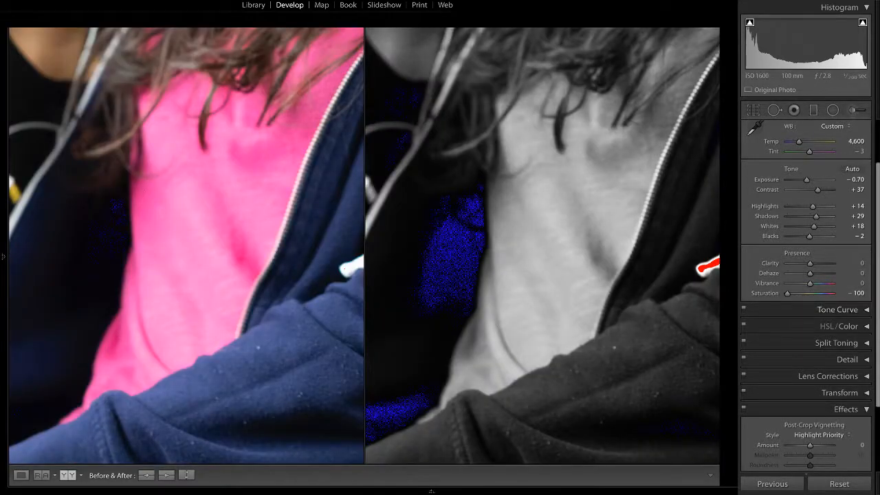
pyautogui.press('z')
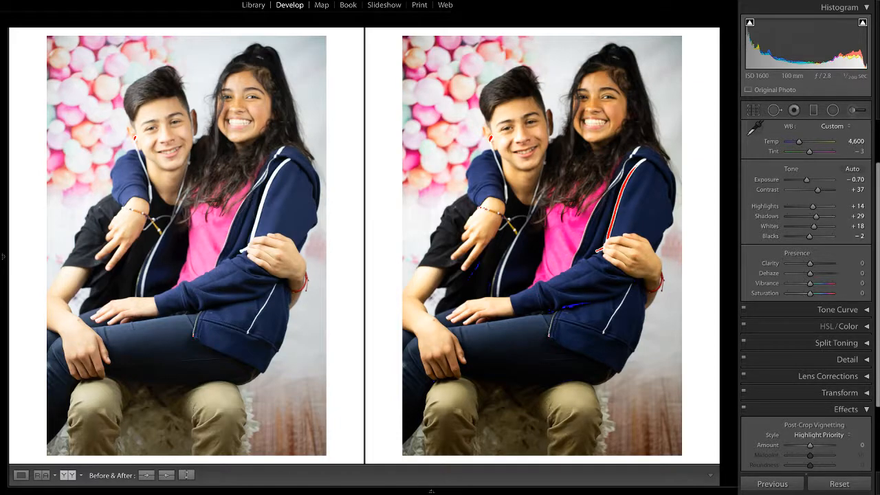
# Step: Try Vibrance at −100, compare the jacket, hand and pink shirt up close, and reset Vibrance to 0
pyautogui.moveTo(810, 282); pyautogui.dragTo(785, 283)
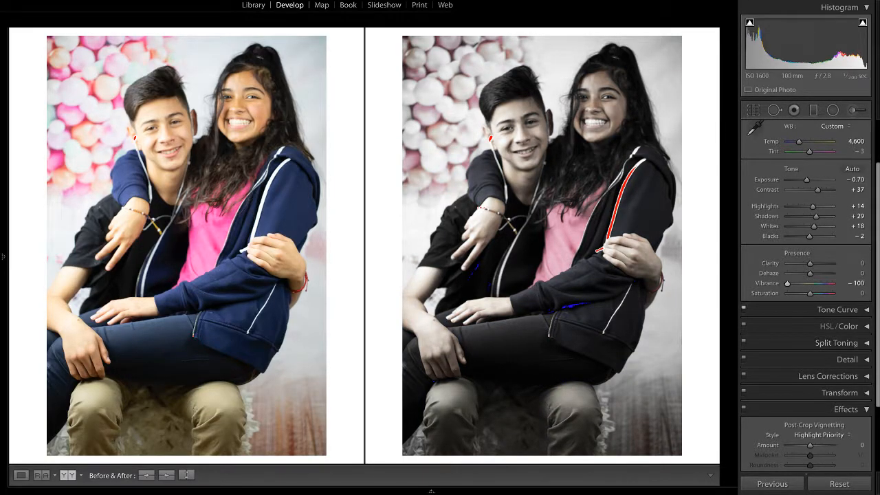
pyautogui.press('z')
pyautogui.press('z')
pyautogui.press('z')
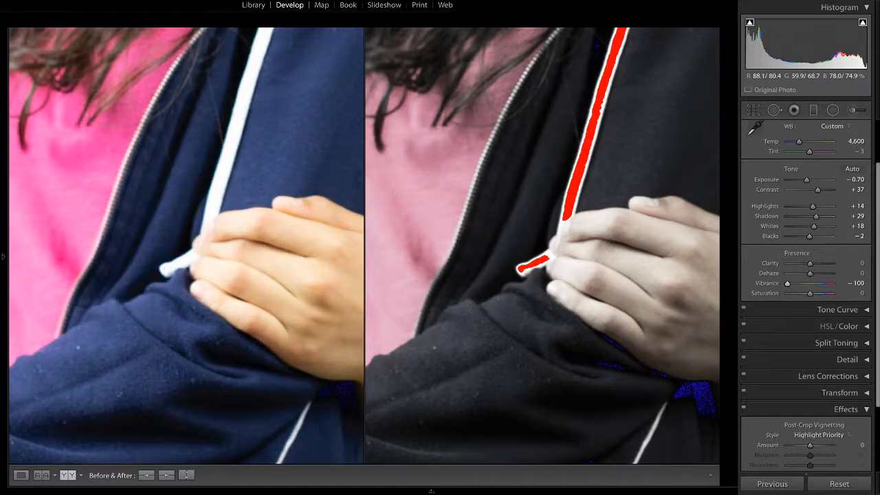
pyautogui.moveTo(413, 213); pyautogui.dragTo(537, 228)
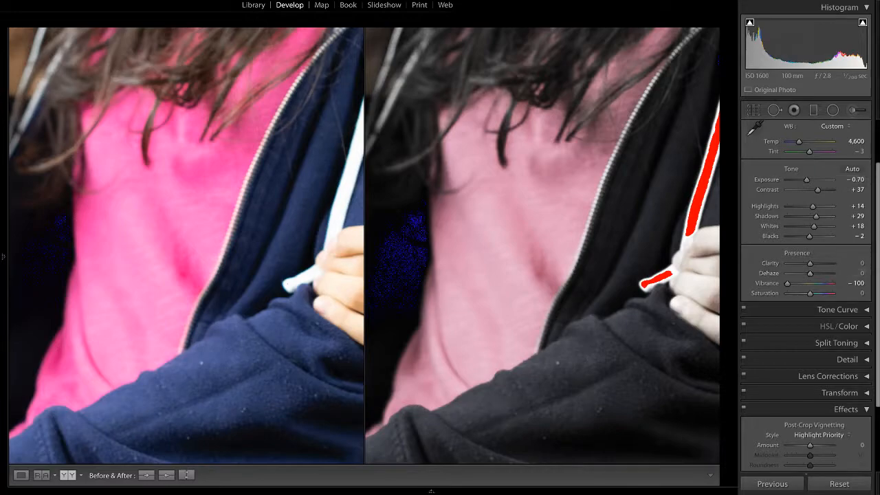
pyautogui.doubleClick(768, 283)
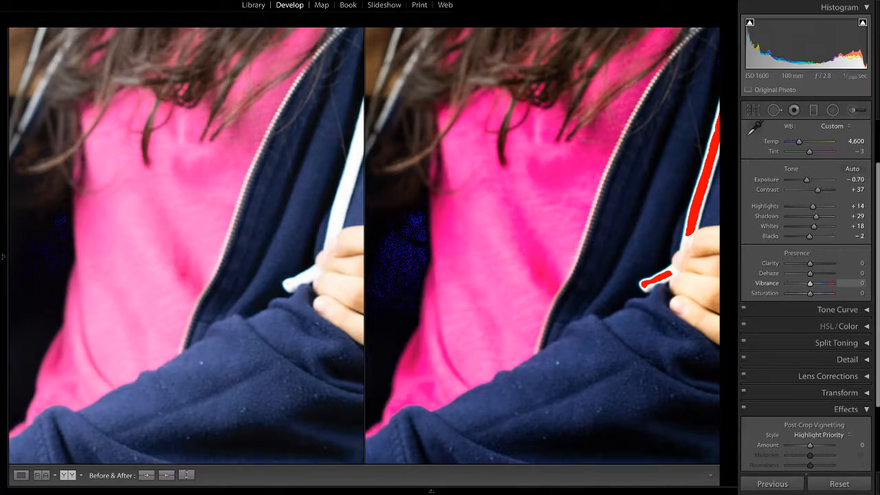
# Step: Set the portrait's Vibrance to −18 and review the whole picture
pyautogui.moveTo(810, 283); pyautogui.dragTo(806, 283)
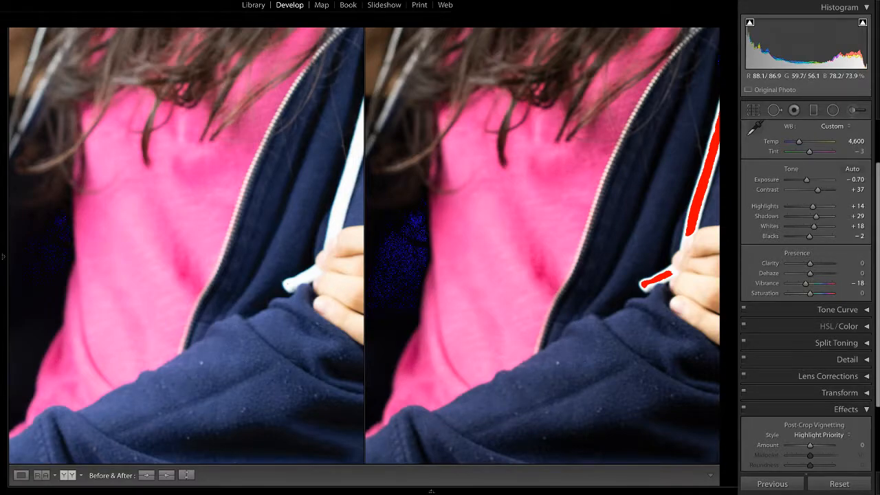
pyautogui.press('z')
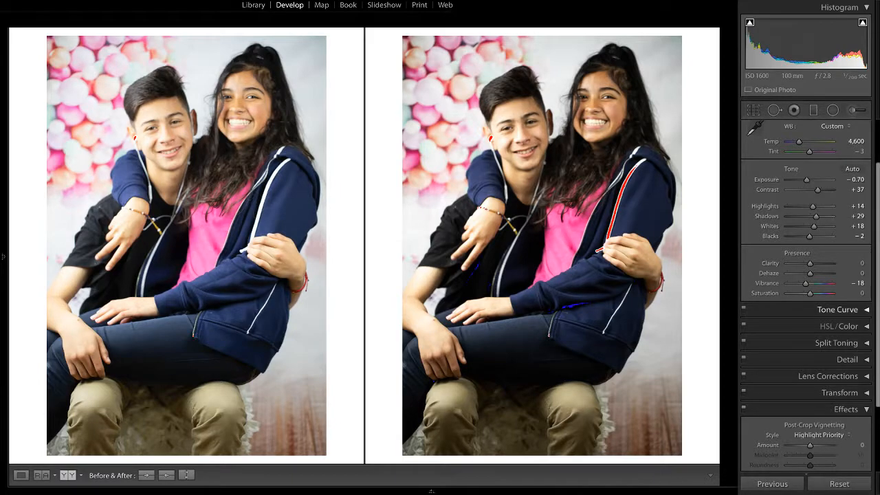
# Step: Expand the Tone Curve settings and look over them together with the Basic adjustments
pyautogui.hotkey('ctrl', '2')
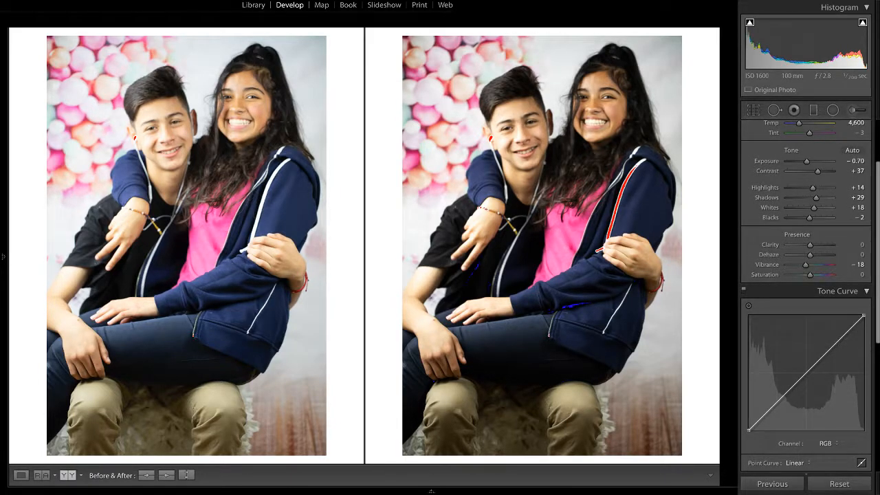
pyautogui.hotkey('ctrl', '7')
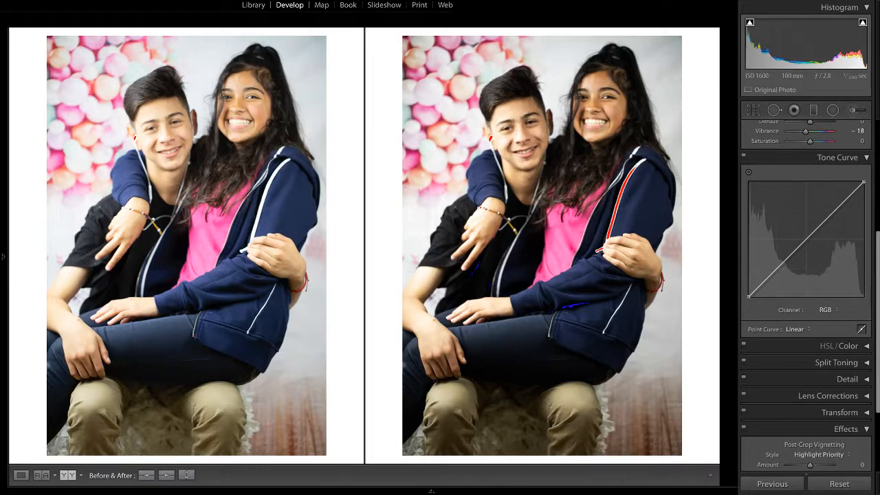
pyautogui.scroll(3, 806, 289)
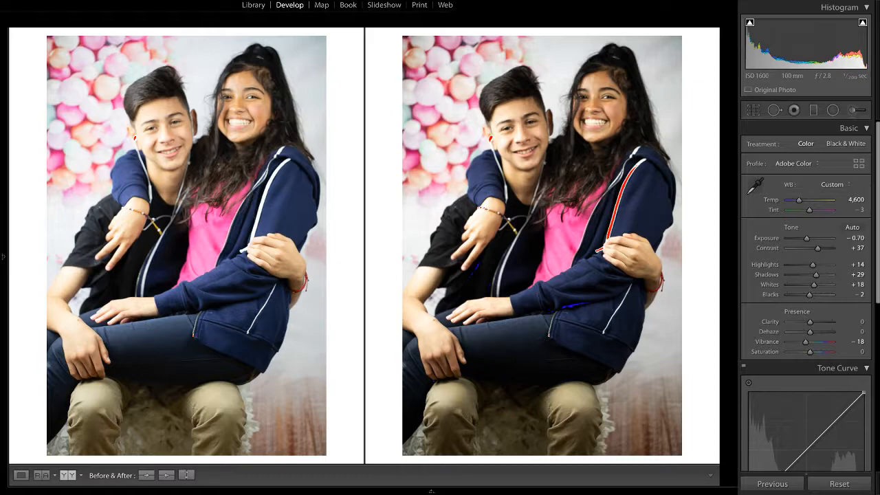
pyautogui.scroll(-5, 805, 295)
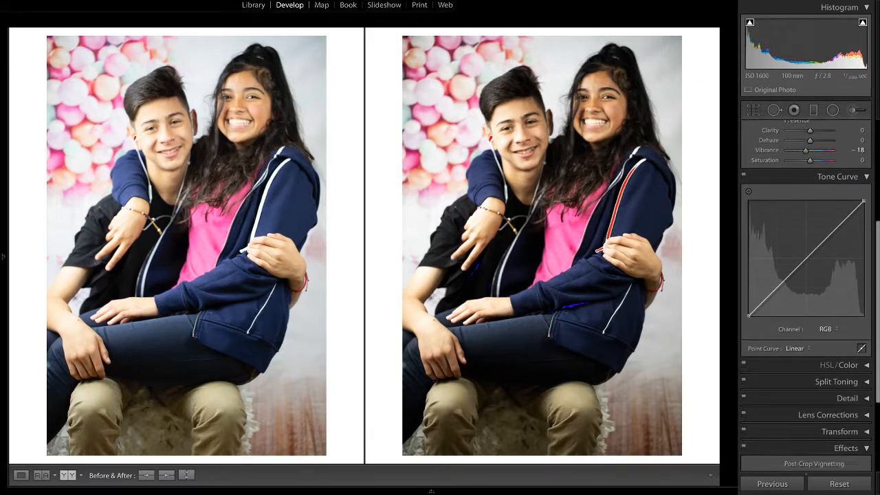
pyautogui.scroll(5, 805, 295)
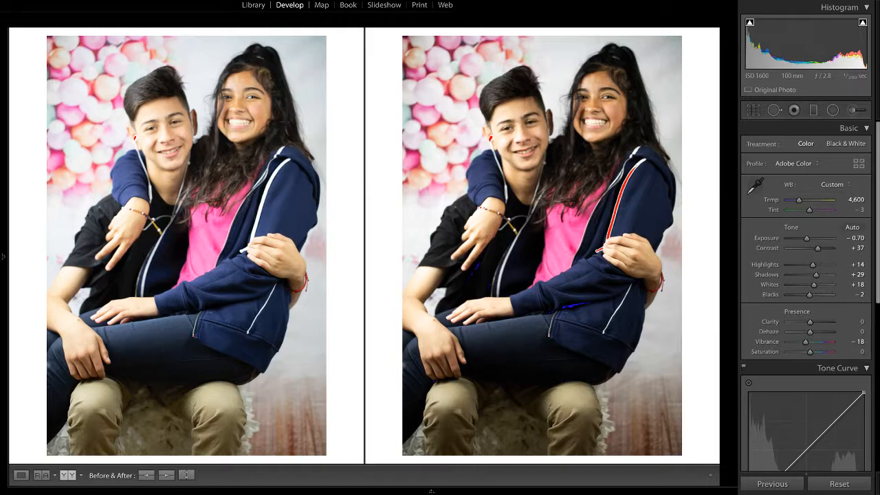
pyautogui.scroll(-6, 806, 295)
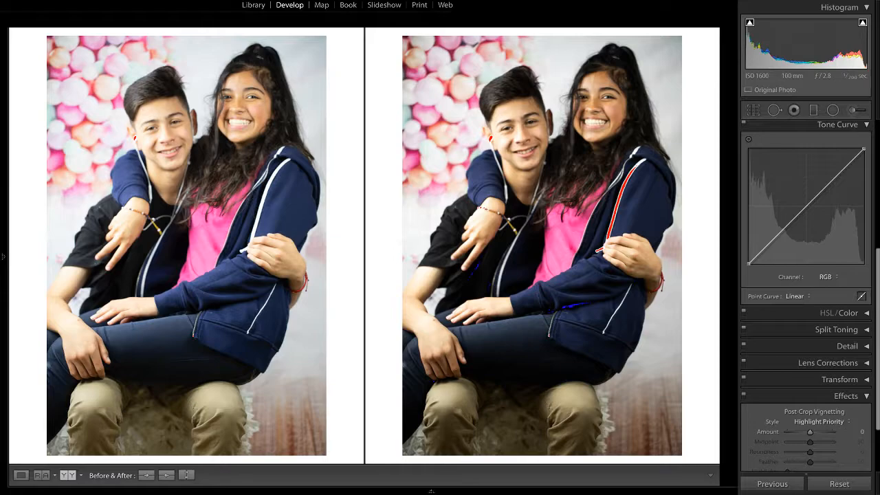
# Step: Expand the HSL/Color settings, look over the Hue, Saturation and Luminance controls of each color, and collapse the section again
pyautogui.scroll(-3, 806, 295)
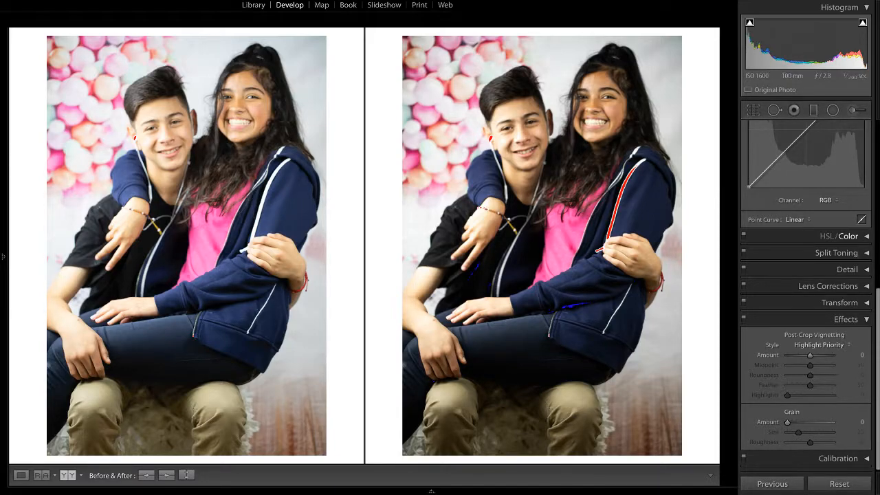
pyautogui.click(839, 235)
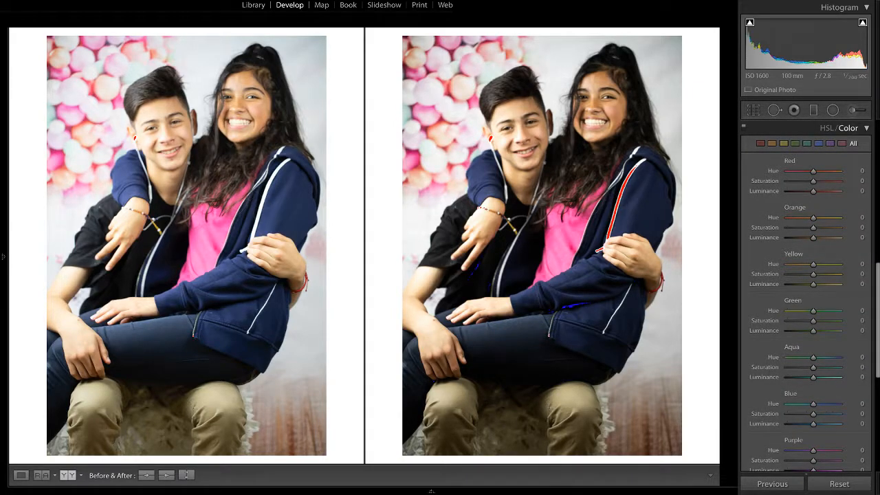
pyautogui.hotkey('ctrl', '2')
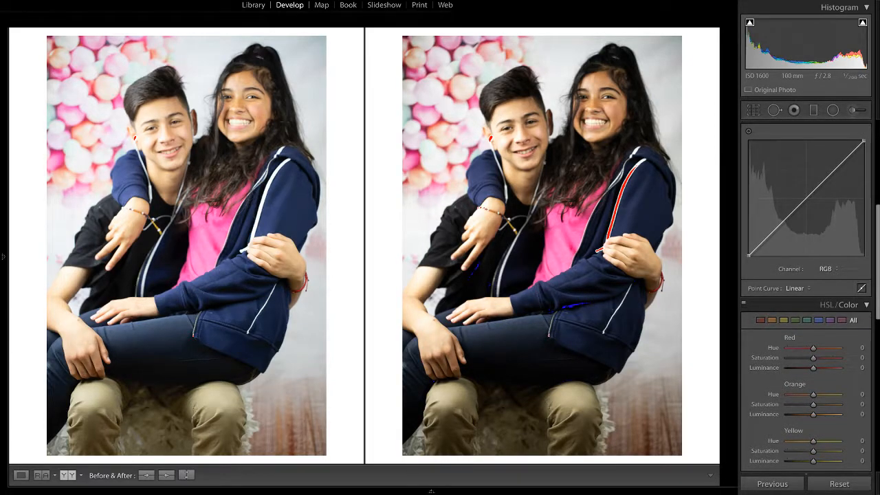
pyautogui.scroll(-3, 818, 238)
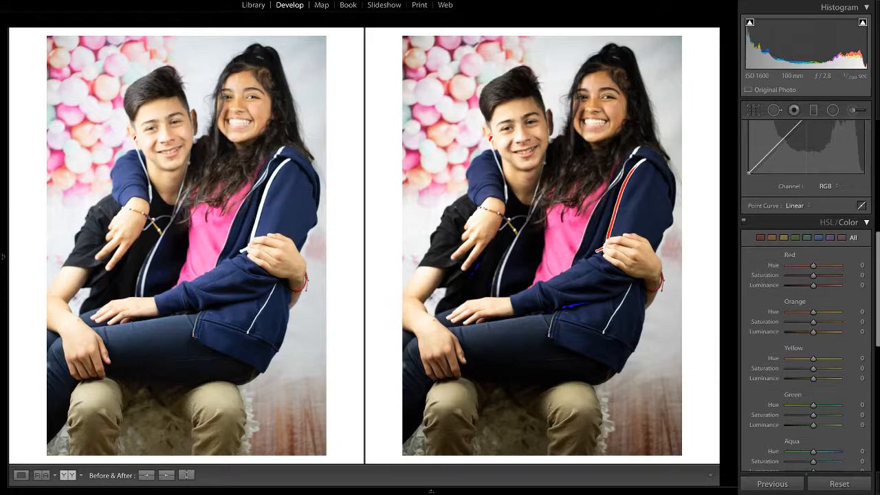
pyautogui.hotkey('ctrl', '8')
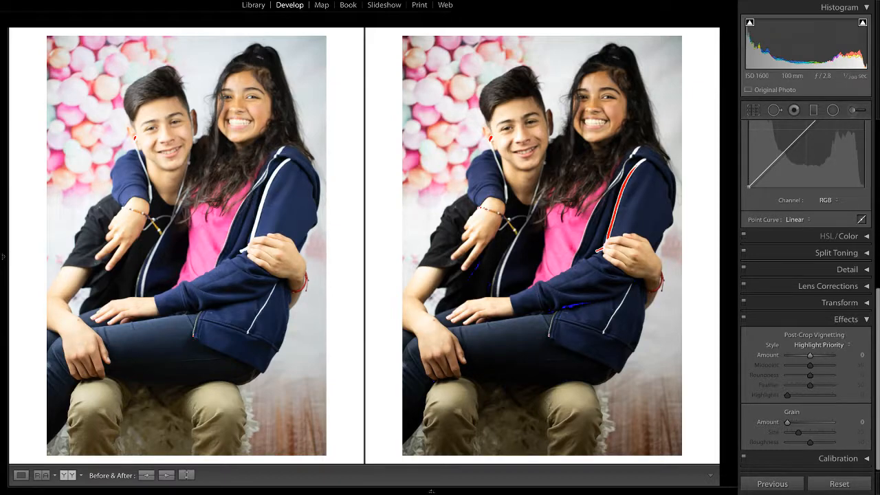
# Step: Try Split Toning with Highlights at Hue 233 and Saturation 52, and Shadows at Hue 153 and Saturation 60
pyautogui.hotkey('ctrl', '5')
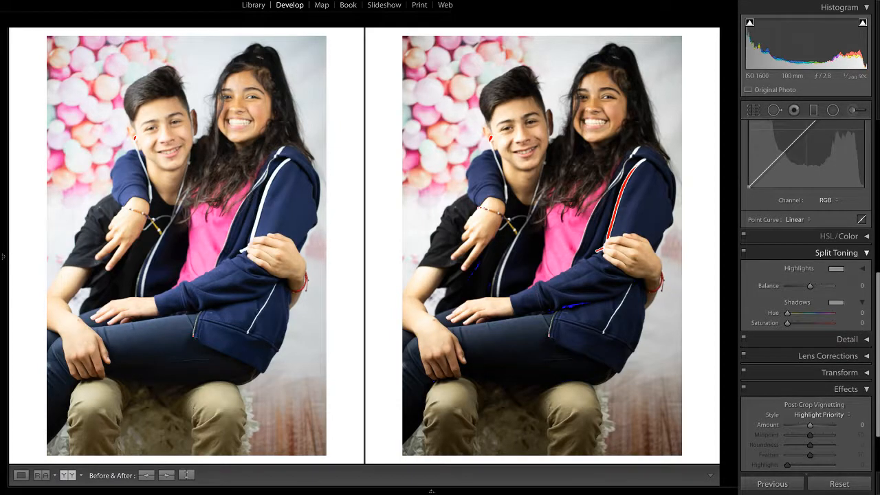
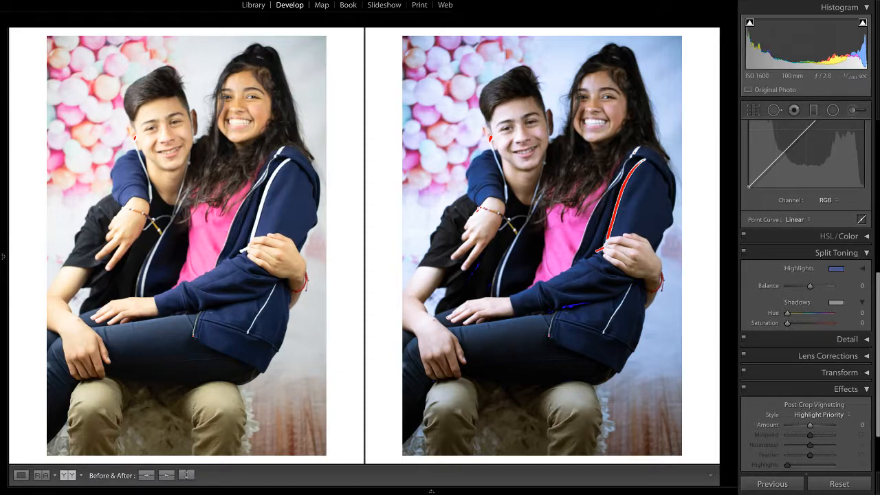
pyautogui.hotkey('ctrl', 'z')
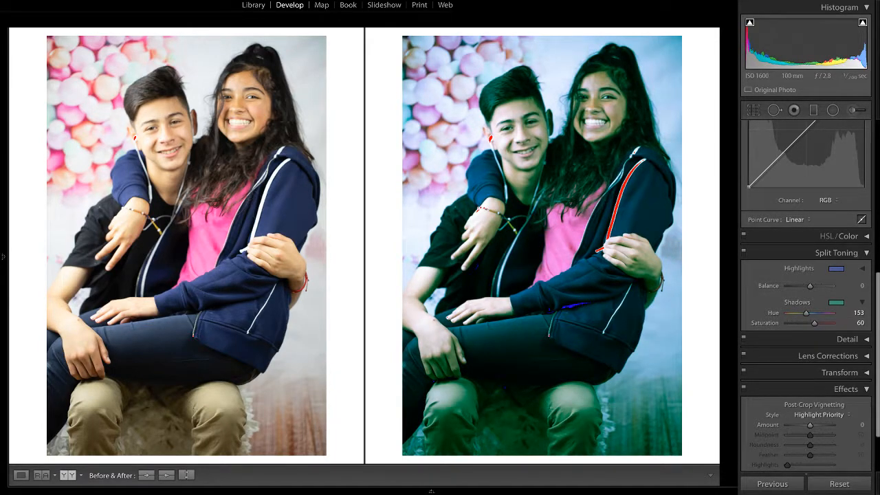
pyautogui.click(862, 268)
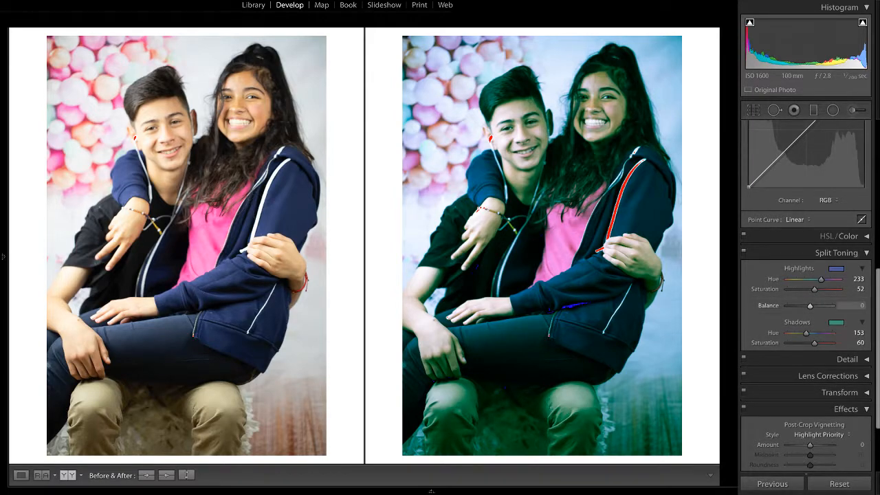
# Step: Try the Split Toning Balance at +100, −85 and −75 to compare the highlight and shadow tints
pyautogui.moveTo(810, 305); pyautogui.dragTo(832, 305)
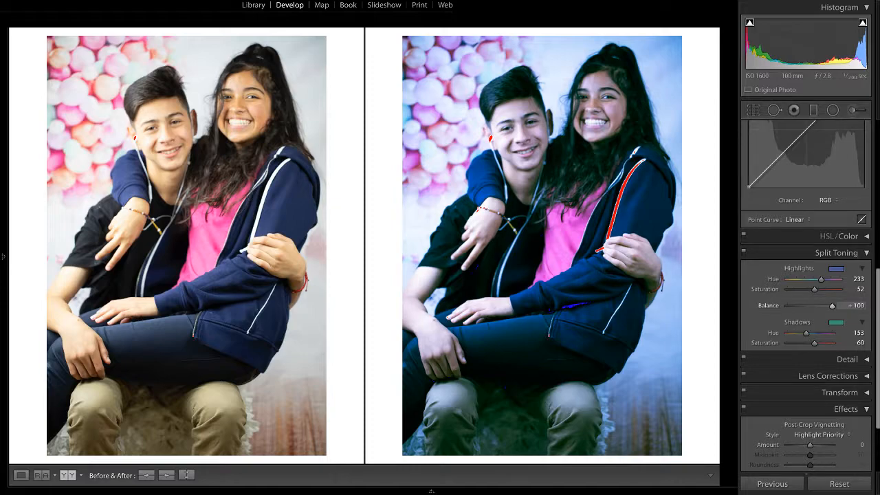
pyautogui.moveTo(832, 305); pyautogui.dragTo(791, 305)
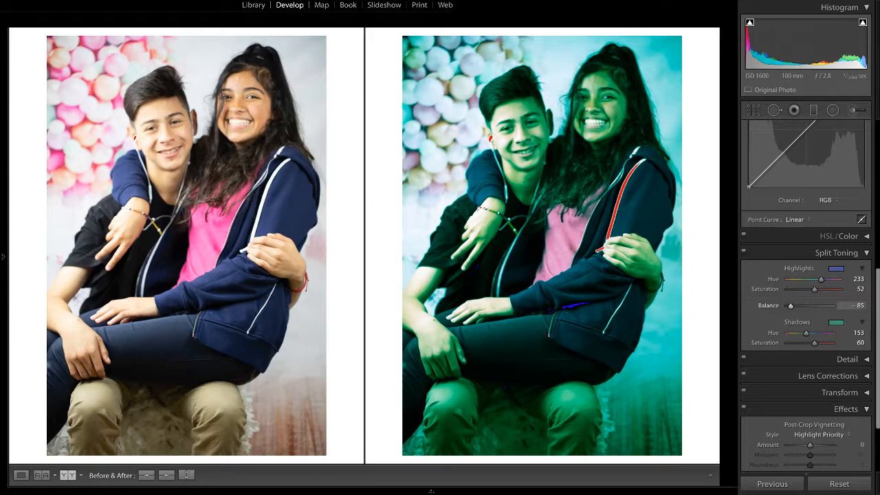
pyautogui.moveTo(790, 305); pyautogui.dragTo(793, 305)
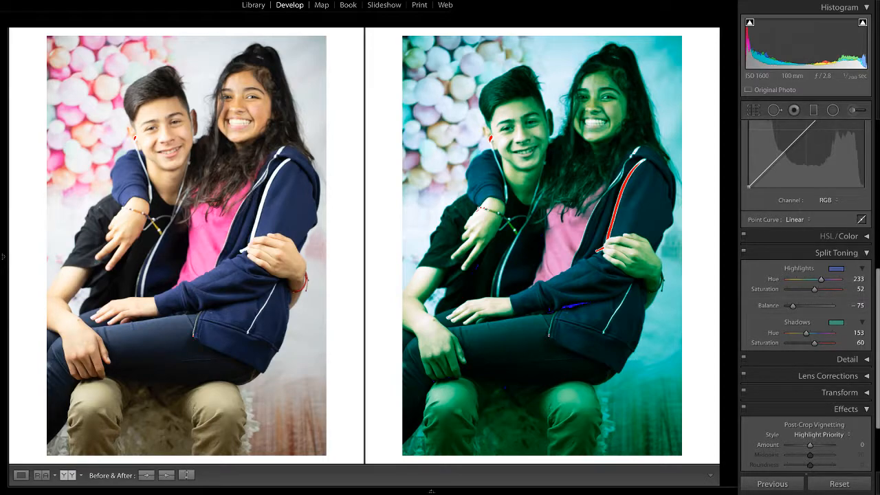
# Step: Reset the Split Toning Highlights, Balance, and Shadows Hue and Saturation to 0, and collapse the section
pyautogui.doubleClick(799, 268)
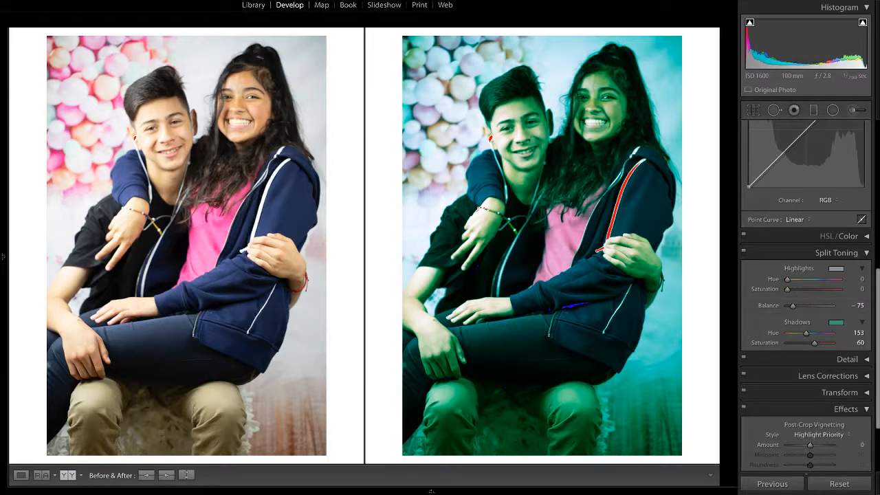
pyautogui.doubleClick(768, 305)
pyautogui.doubleClick(773, 333)
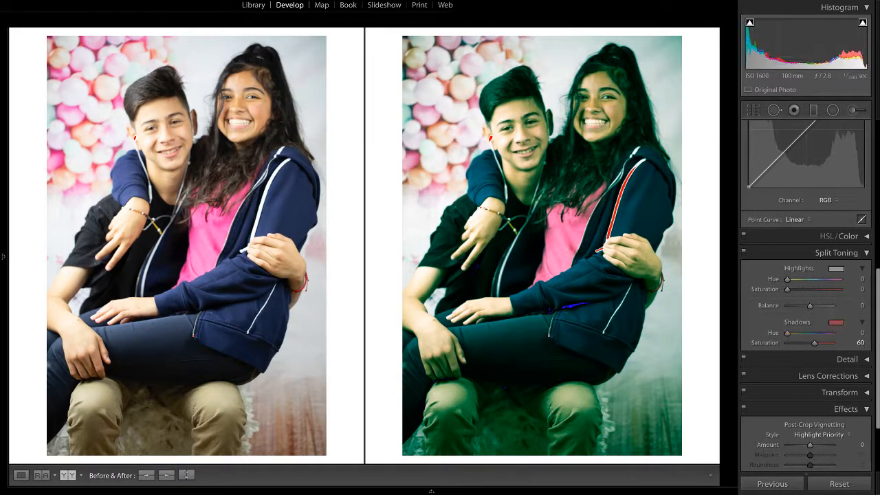
pyautogui.doubleClick(764, 343)
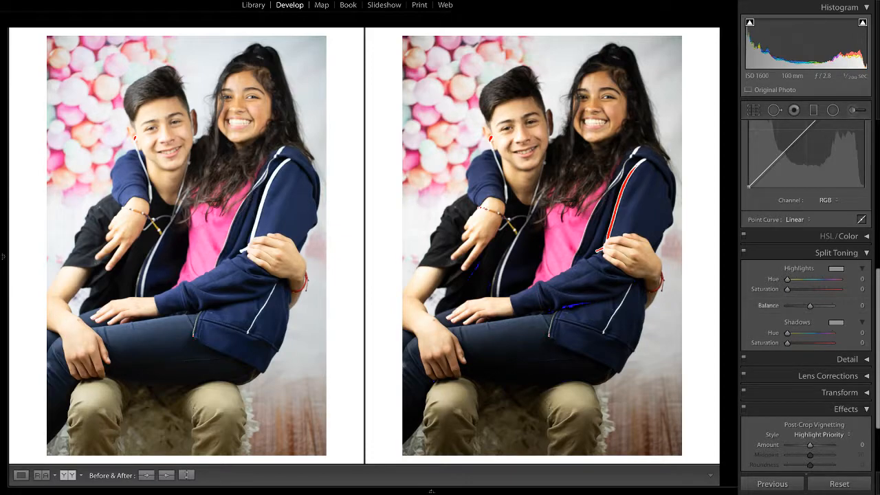
pyautogui.click(836, 253)
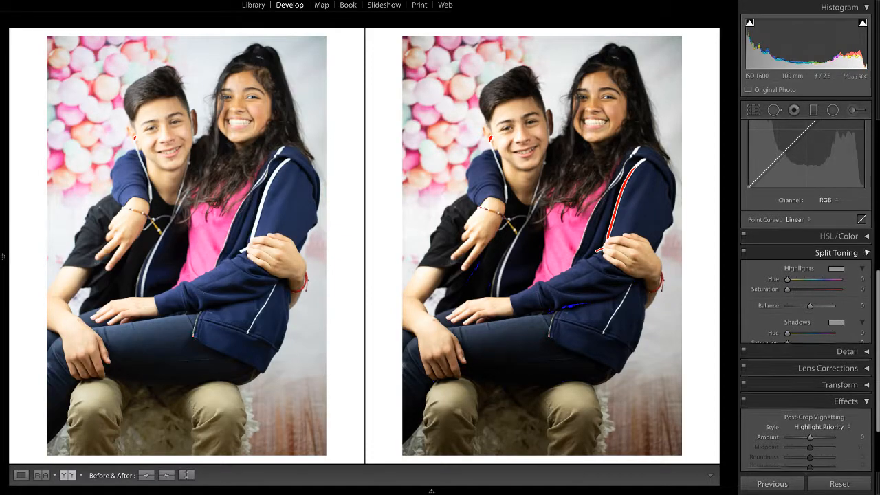
# Step: Expand the Detail settings, enlarge the girl's face in both views, and center the detail preview on her eye
pyautogui.click(847, 269)
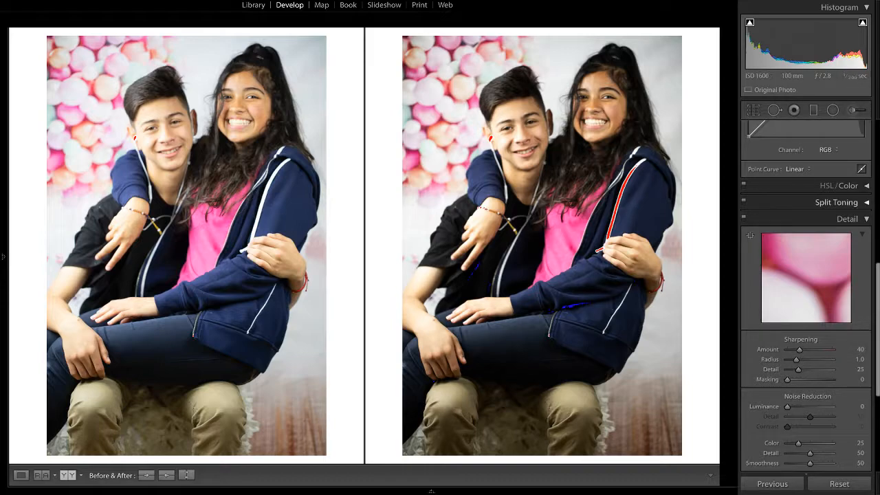
pyautogui.click(850, 219)
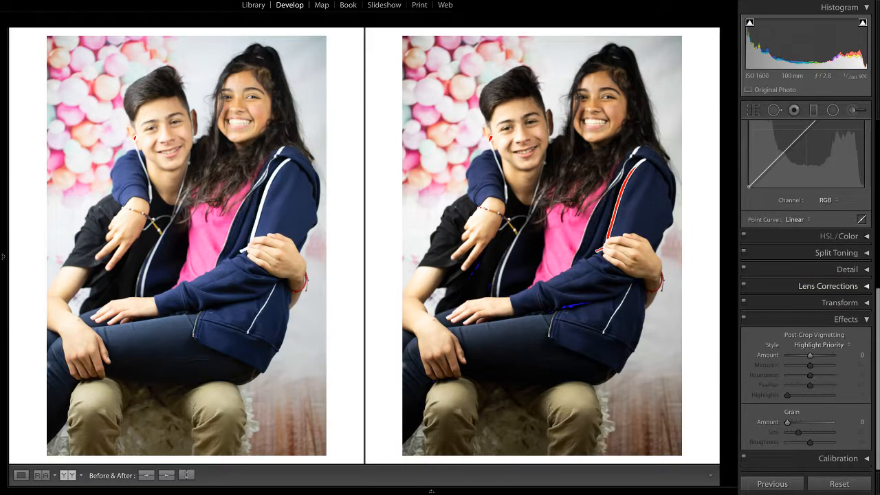
pyautogui.click(848, 269)
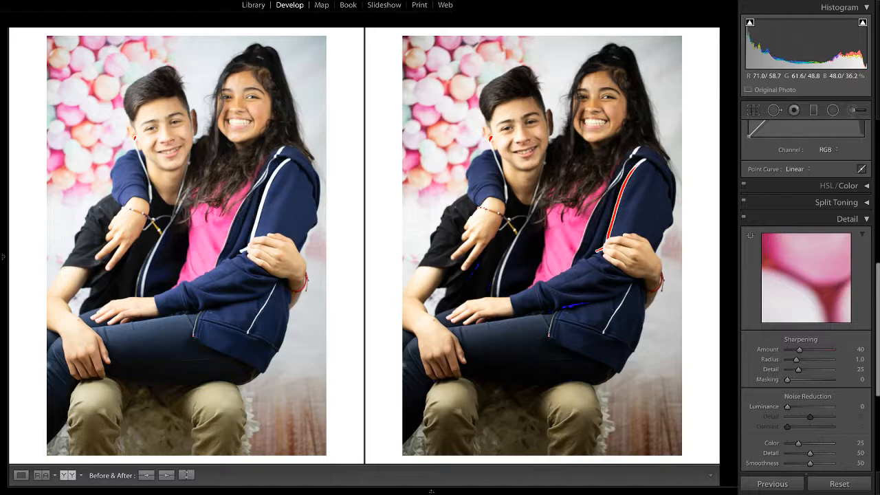
pyautogui.click(243, 117)
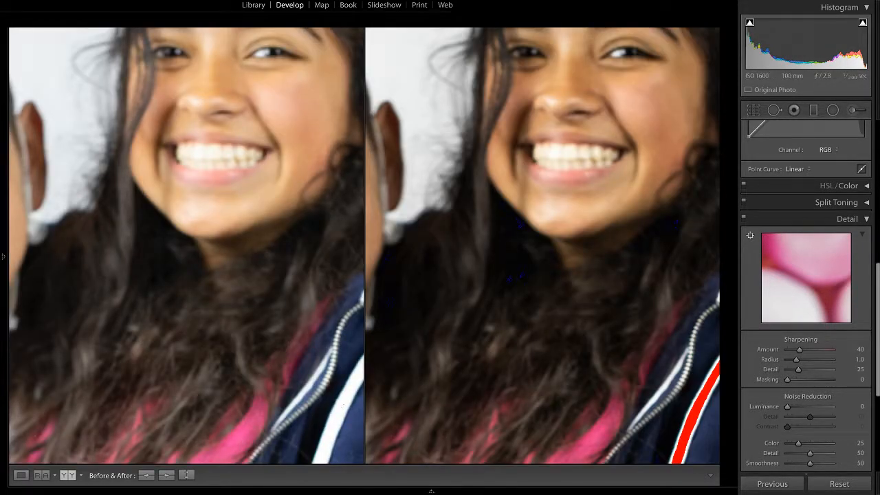
pyautogui.click(750, 235)
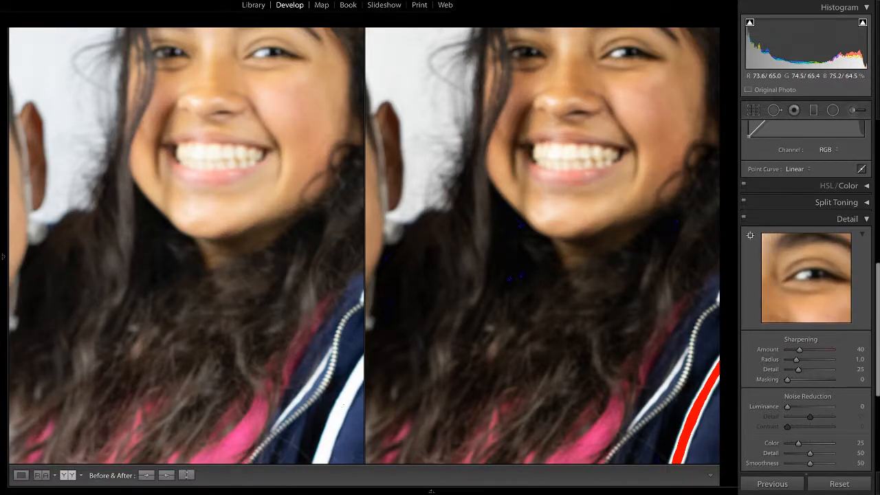
pyautogui.click(626, 52)
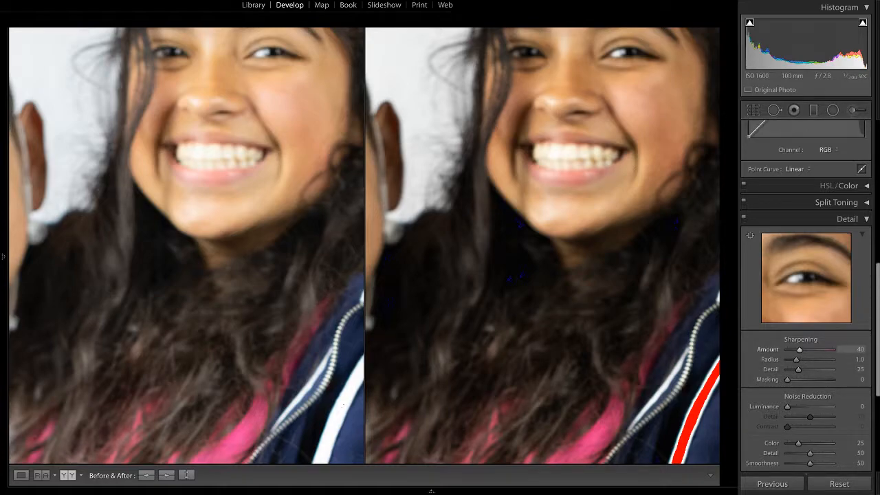
# Step: Try the Sharpening Amount at 150, compare the girl's face up close, reduce Amount to 56, and return to the whole picture
pyautogui.moveTo(799, 349); pyautogui.dragTo(812, 350)
pyautogui.moveTo(805, 277)
pyautogui.mouseDown()
pyautogui.moveTo(807, 287)
pyautogui.moveTo(794, 289)
pyautogui.moveTo(785, 262)
pyautogui.moveTo(805, 283)
pyautogui.mouseUp()
pyautogui.moveTo(812, 350); pyautogui.dragTo(832, 349)
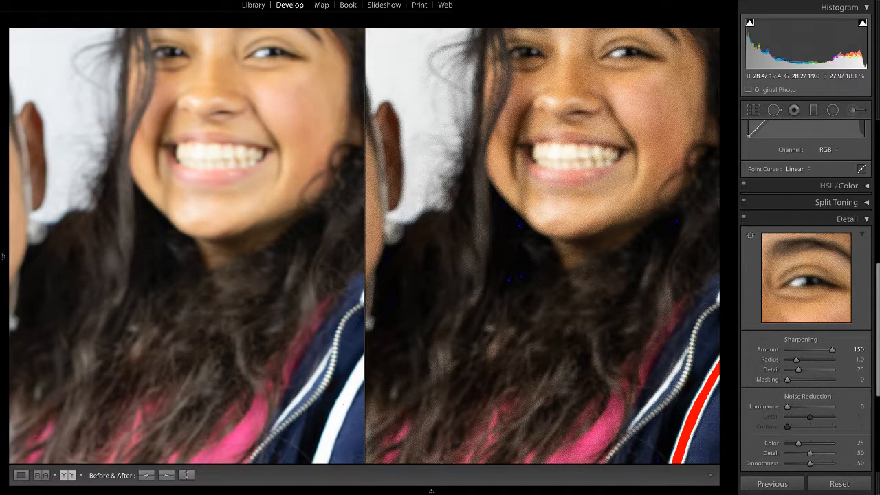
pyautogui.moveTo(559, 206); pyautogui.dragTo(533, 275)
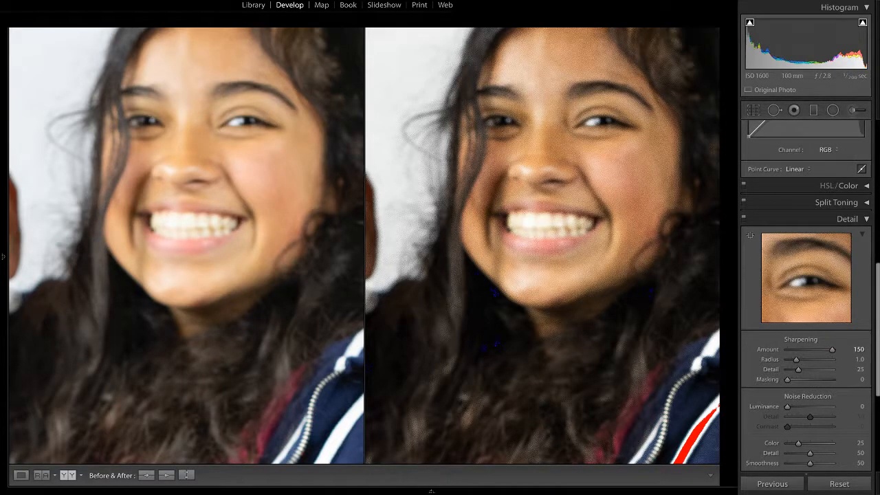
pyautogui.moveTo(831, 350); pyautogui.dragTo(804, 350)
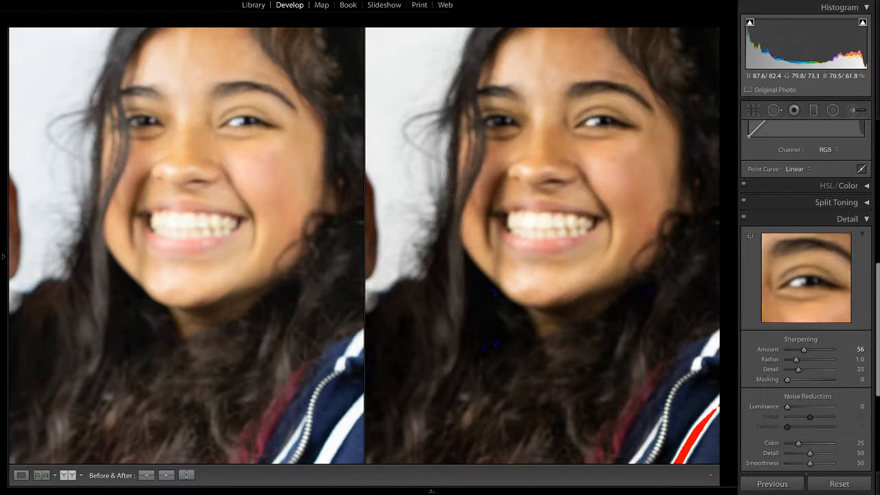
pyautogui.click(612, 85)
pyautogui.click(612, 85)
pyautogui.click(612, 85)
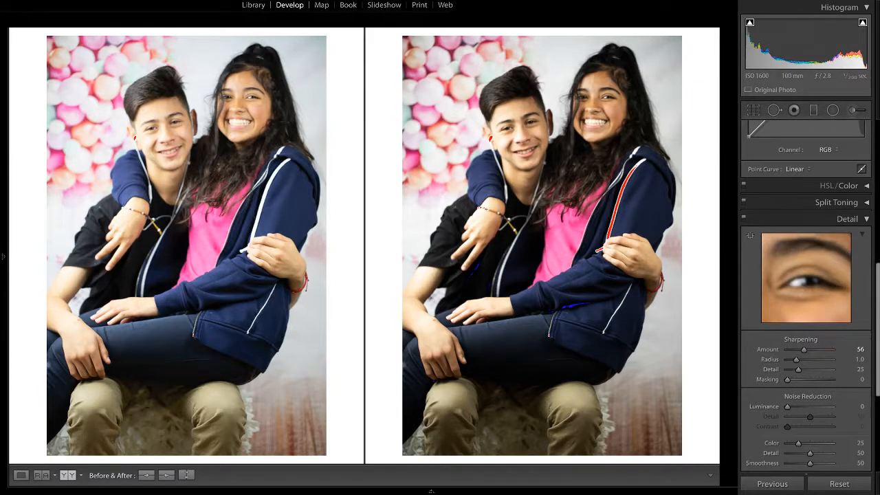
# Step: Compare the girl's face up close at a higher Sharpening Amount and set Amount to 53
pyautogui.click(609, 118)
pyautogui.moveTo(609, 118); pyautogui.dragTo(566, 298)
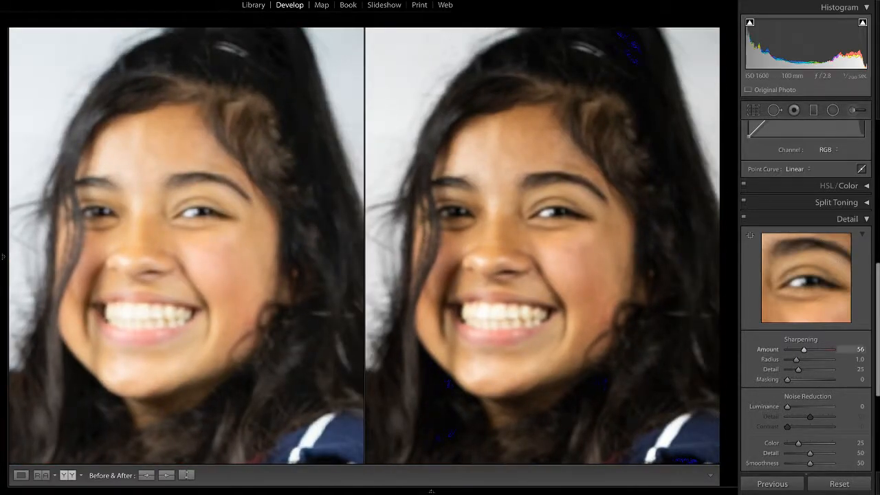
pyautogui.moveTo(804, 349); pyautogui.dragTo(832, 349)
pyautogui.doubleClick(832, 350)
pyautogui.write('53')
# Step: Raise the Sharpening Radius to 3.0
pyautogui.press('Tab')
pyautogui.press('Up')
pyautogui.press('Up')
pyautogui.press('Up')
pyautogui.press('Up')
pyautogui.press('Up')
pyautogui.press('Up')
pyautogui.press('Up')
pyautogui.press('Up')
pyautogui.press('Up')
pyautogui.press('Up')
pyautogui.press('Up')
pyautogui.press('Up')
pyautogui.press('Up')
pyautogui.press('Up')
pyautogui.press('Up')
pyautogui.press('Up')
pyautogui.press('Up')
pyautogui.press('Up')
pyautogui.press('Up')
pyautogui.press('Up')
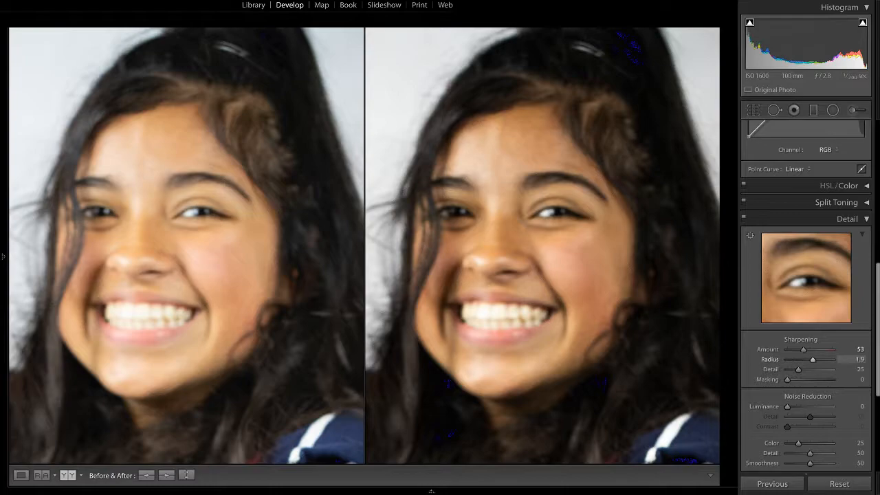
pyautogui.press('Return')
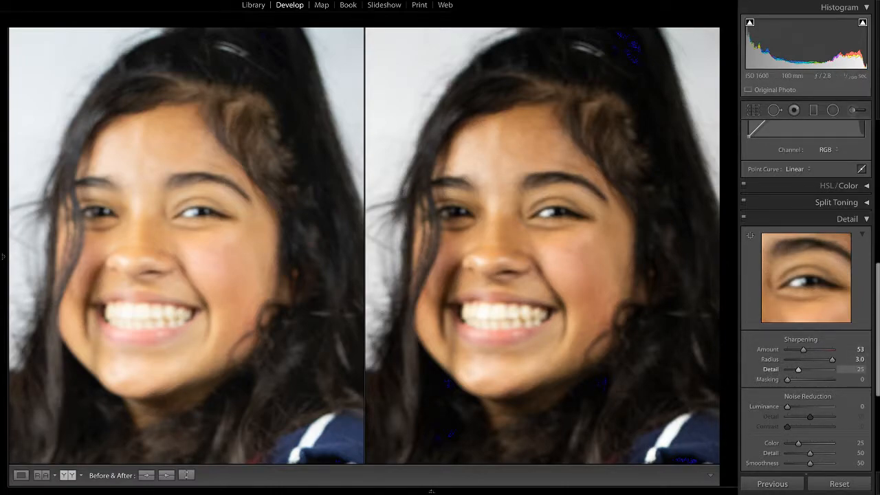
# Step: Try the Sharpening Radius at 0.5, compare the girl's face up close and the whole picture, and undo the Radius change
pyautogui.moveTo(832, 360); pyautogui.dragTo(787, 359)
pyautogui.hotkey('ctrl', 'z')
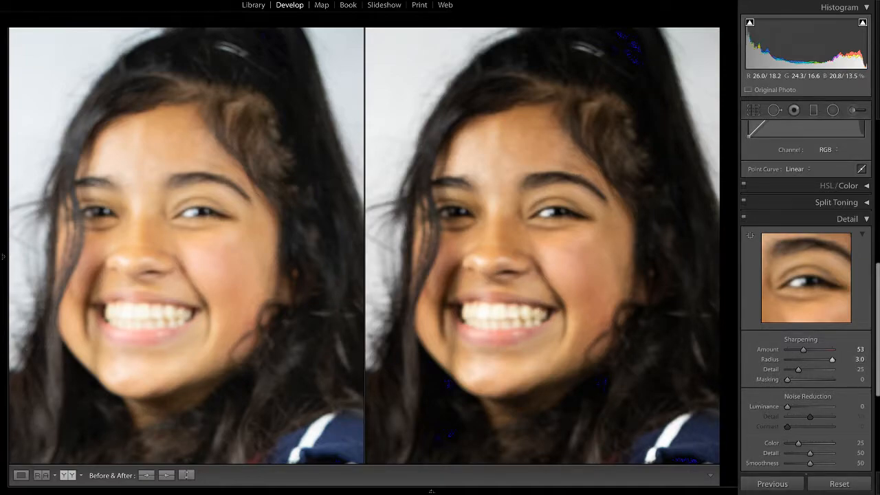
pyautogui.scroll(3, 364, 246)
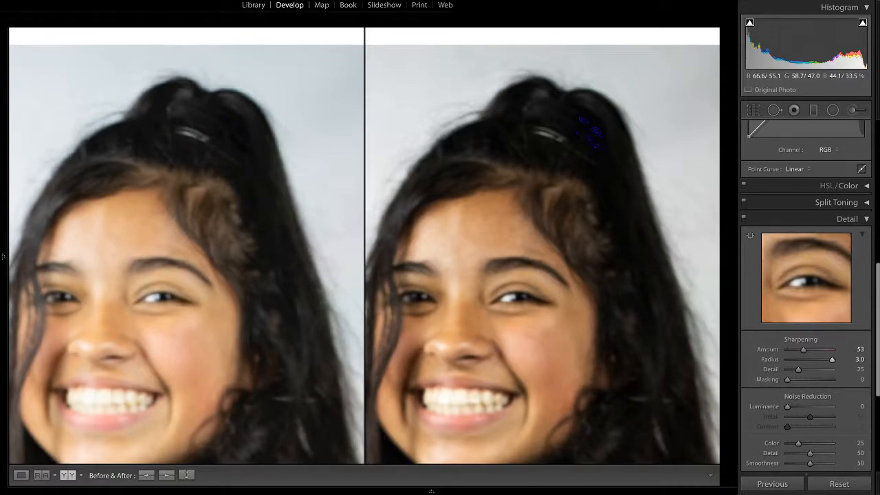
pyautogui.press('z')
pyautogui.press('z')
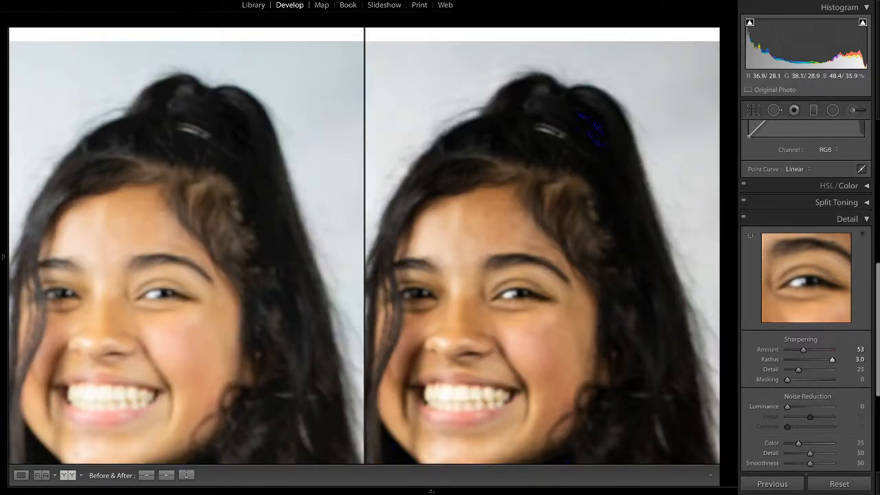
pyautogui.press('z')
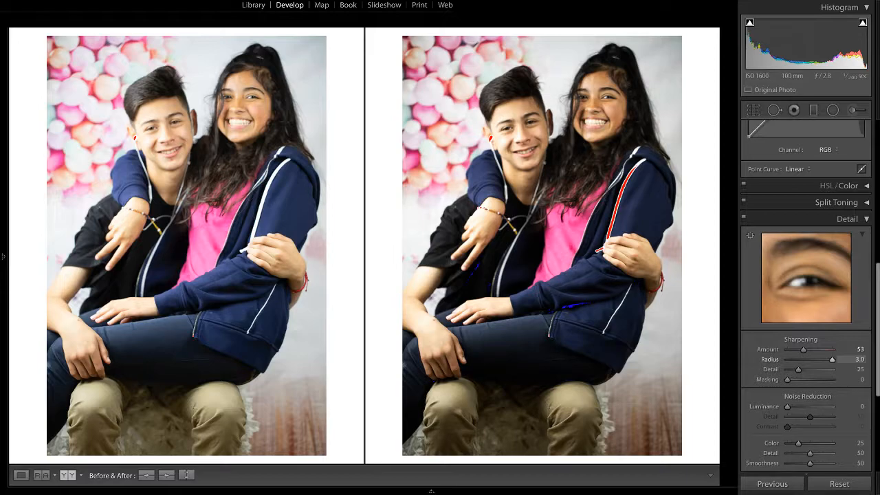
pyautogui.moveTo(832, 360); pyautogui.dragTo(787, 359)
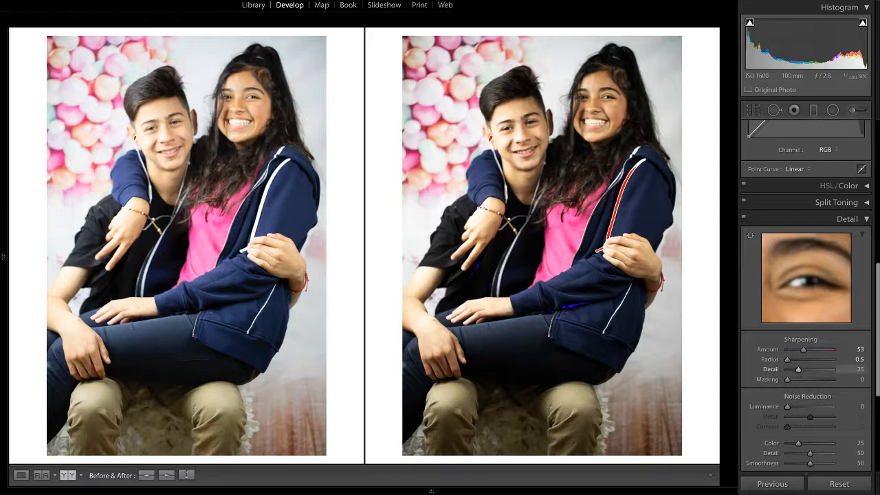
pyautogui.hotkey('ctrl', 'z')
# Step: Set the Sharpening Detail to 100 and move the detail preview to the hair over the pink shirt
pyautogui.press('Tab')
pyautogui.press('Up')
pyautogui.click(811, 282)
pyautogui.click(817, 284)
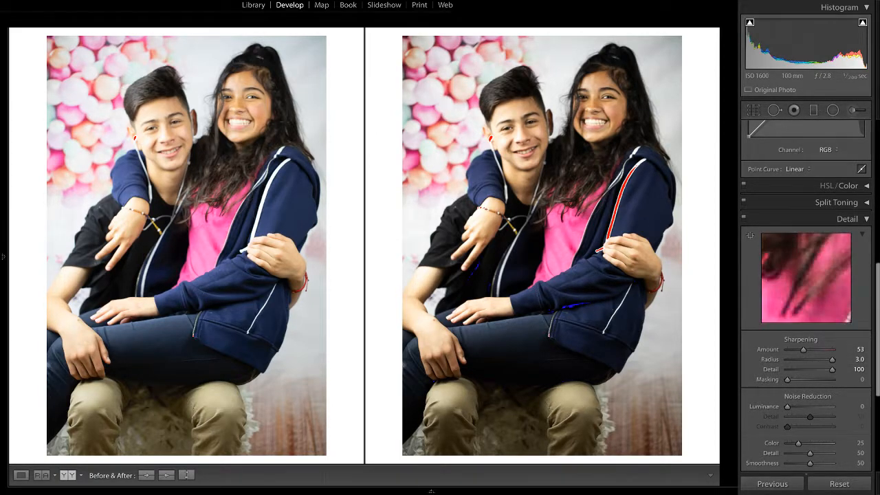
# Step: Move the detail preview to an eye and on to the jacket zipper, and set the Sharpening Amount to 150
pyautogui.moveTo(813, 248); pyautogui.dragTo(801, 461)
pyautogui.moveTo(805, 248); pyautogui.dragTo(801, 391)
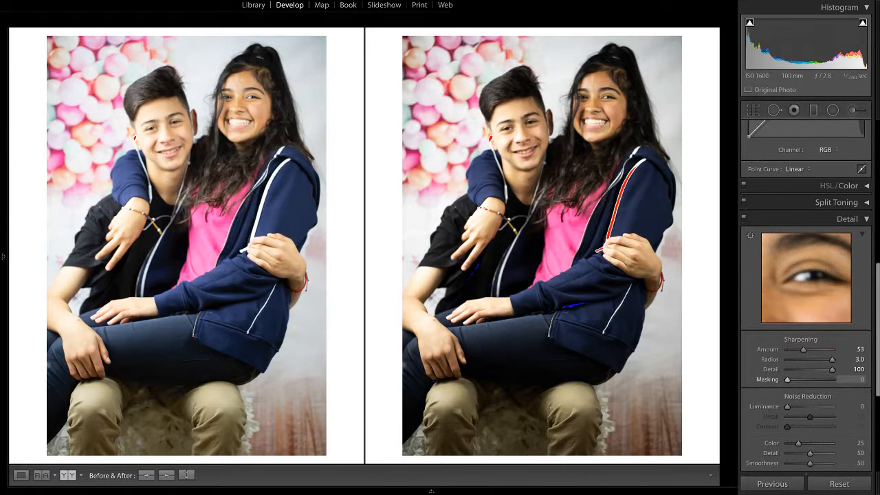
pyautogui.moveTo(803, 350); pyautogui.dragTo(832, 349)
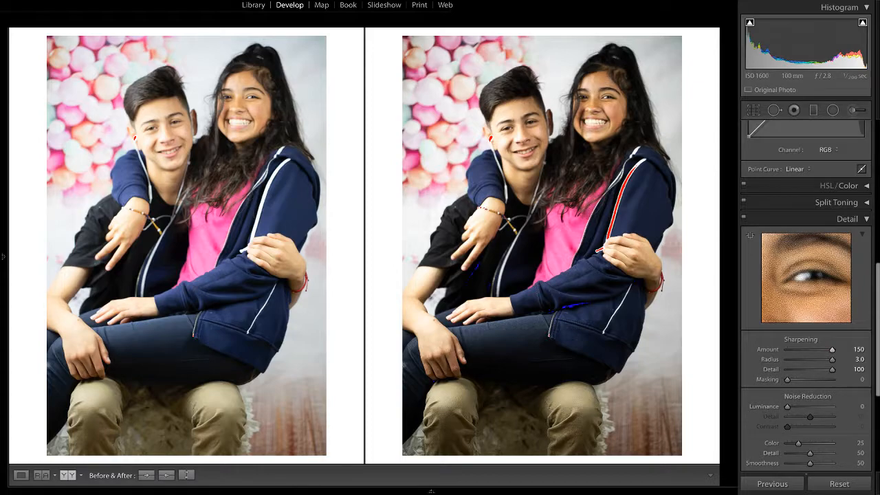
pyautogui.doubleClick(821, 261)
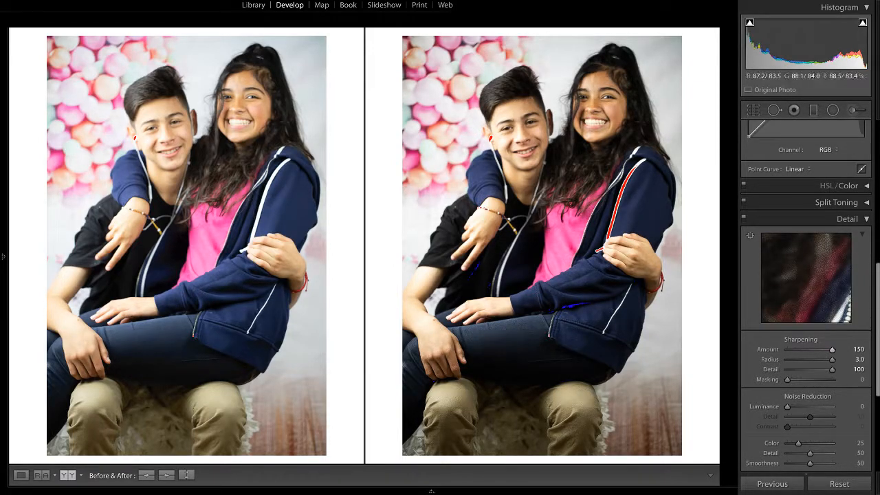
# Step: Compare the girl's face up close and the whole picture before and after the strongest sharpening
pyautogui.click(581, 128)
pyautogui.click(581, 128)
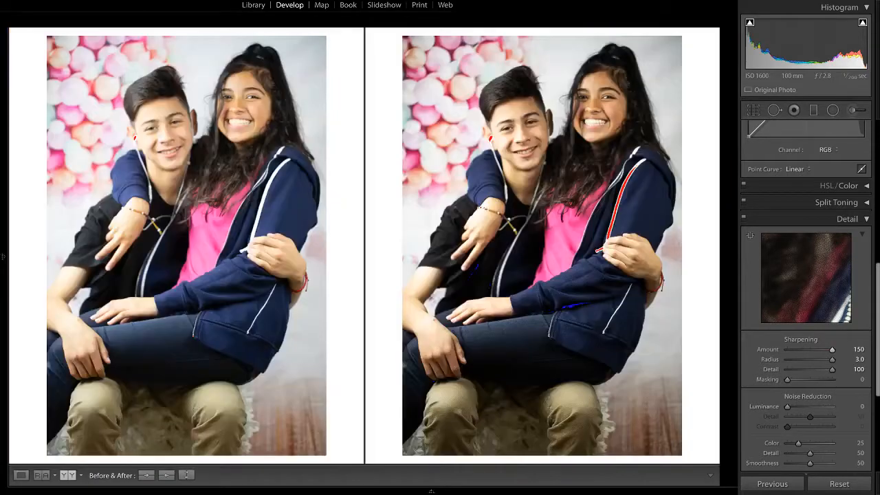
pyautogui.click(595, 127)
pyautogui.moveTo(595, 127); pyautogui.dragTo(534, 361)
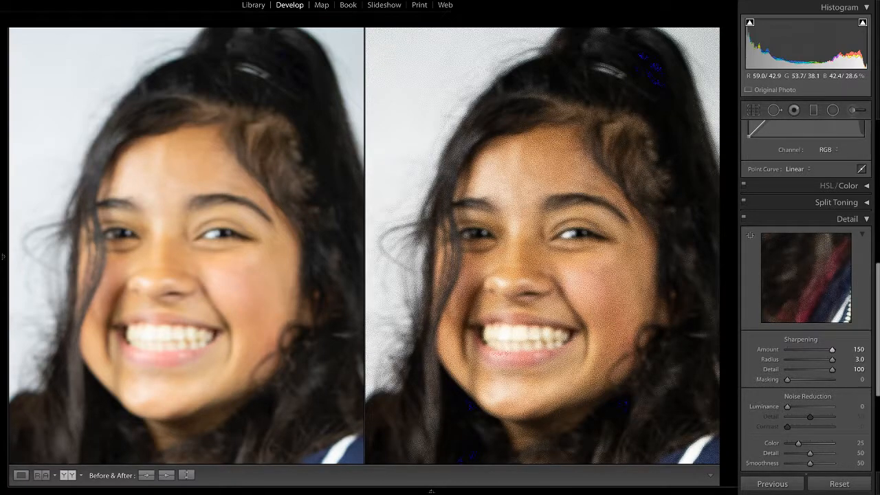
pyautogui.press('z')
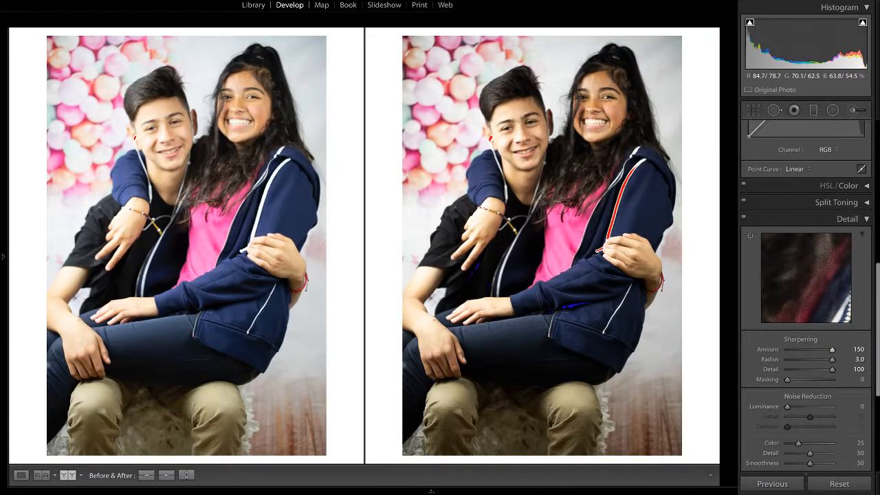
pyautogui.press('z')
pyautogui.moveTo(597, 110); pyautogui.dragTo(480, 283)
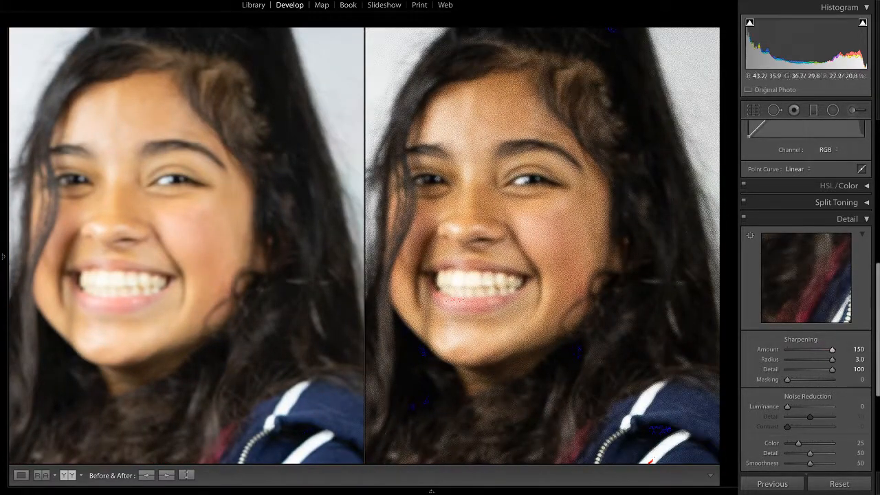
pyautogui.press('z')
pyautogui.press('z')
pyautogui.press('z')
pyautogui.press('z')
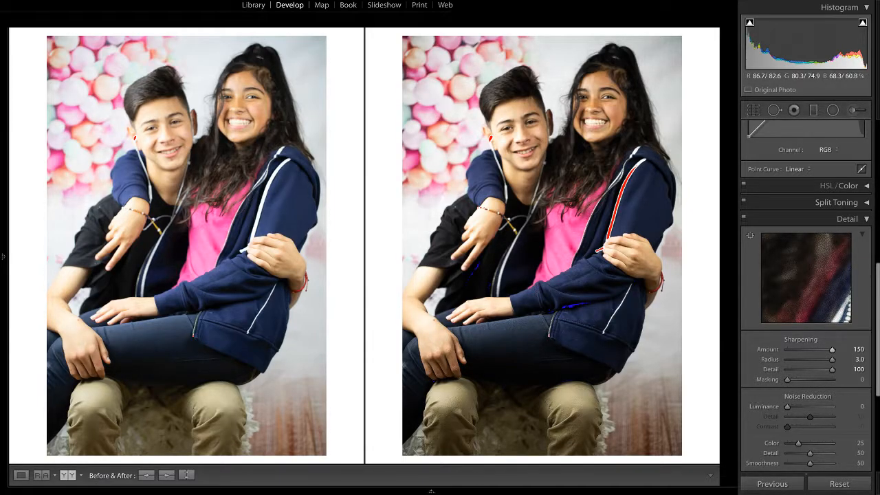
pyautogui.press('z')
pyautogui.press('z')
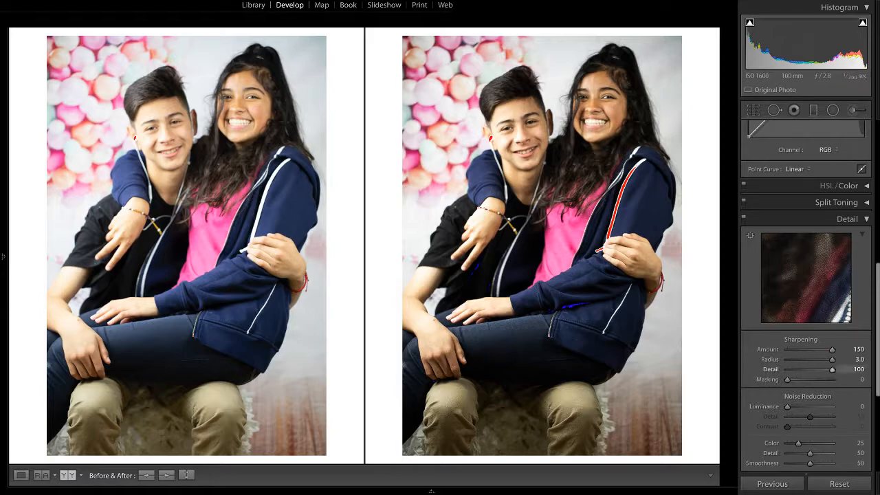
# Step: Reset the Sharpening to Amount 40, Radius 1.0 and Detail 25, and expand the Transform settings
pyautogui.moveTo(832, 349); pyautogui.dragTo(798, 370)
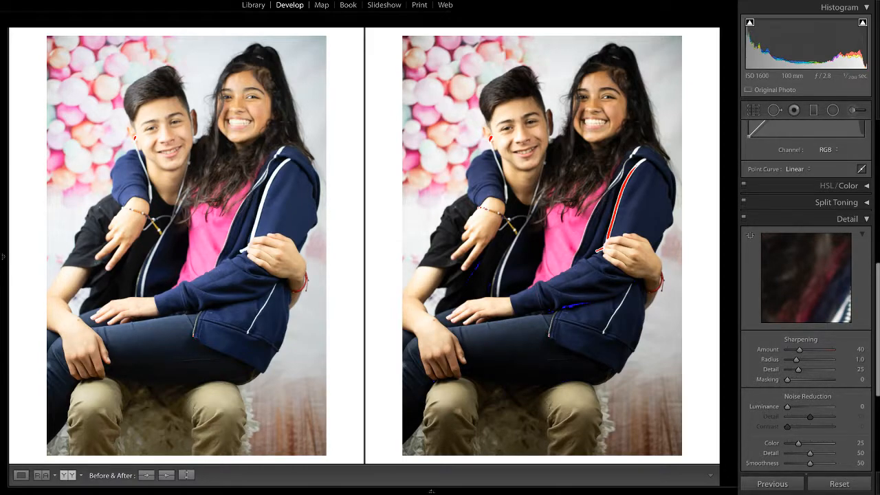
pyautogui.scroll(-5, 805, 295)
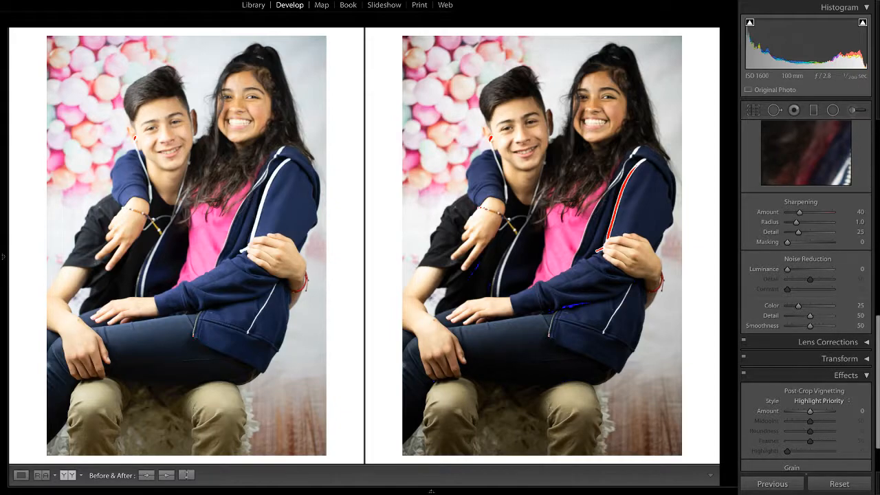
pyautogui.scroll(-3, 805, 296)
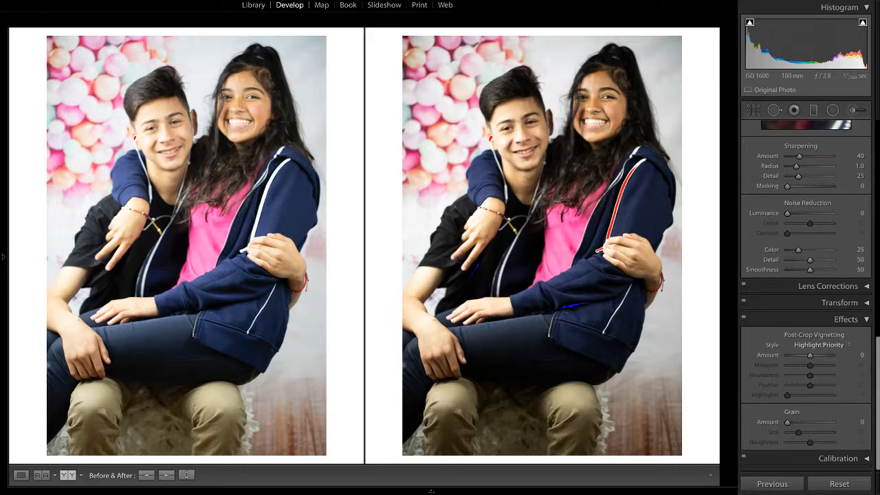
pyautogui.scroll(10, 808, 295)
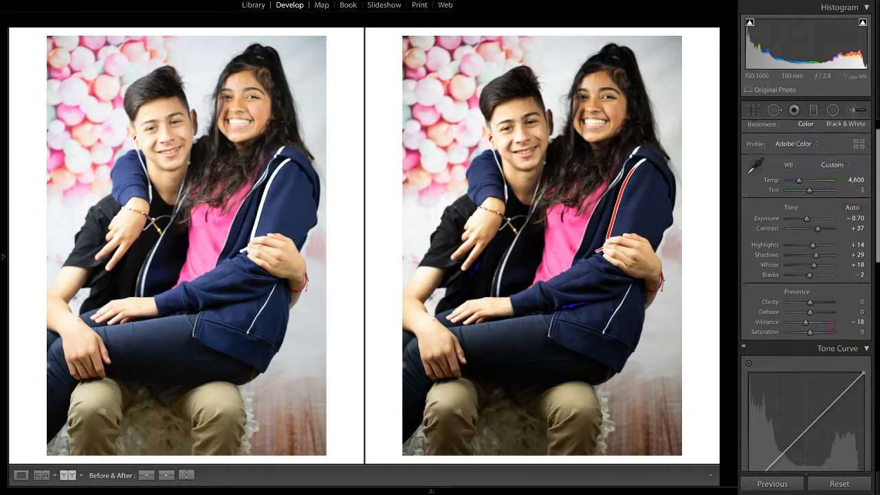
pyautogui.scroll(-10, 808, 295)
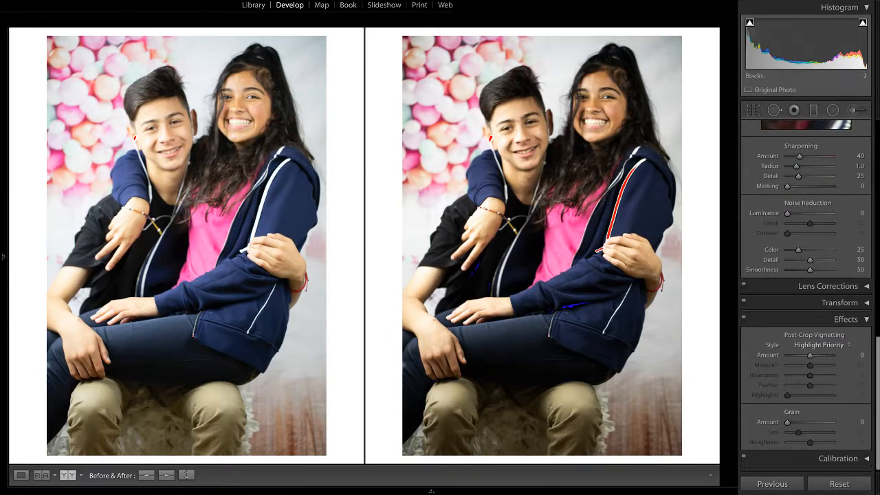
pyautogui.click(839, 303)
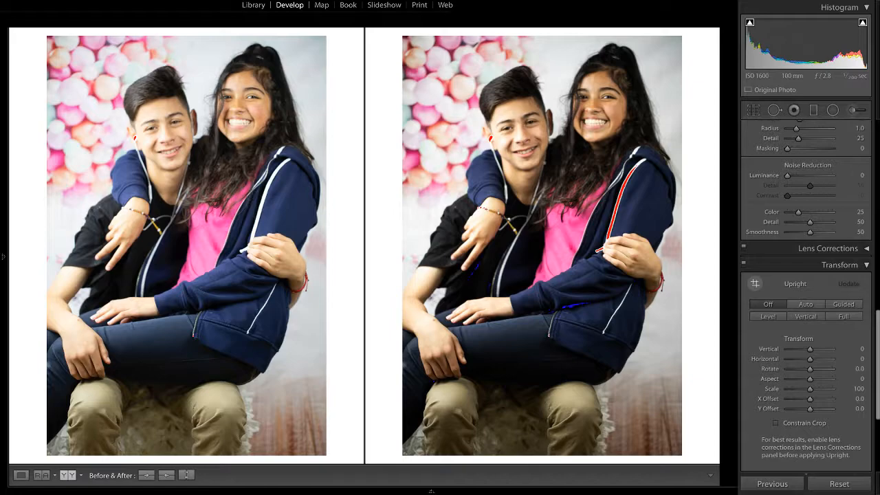
# Step: Try an Upright guide along the boy's earphone cord and leave Guided Upright without keeping it
pyautogui.click(754, 283)
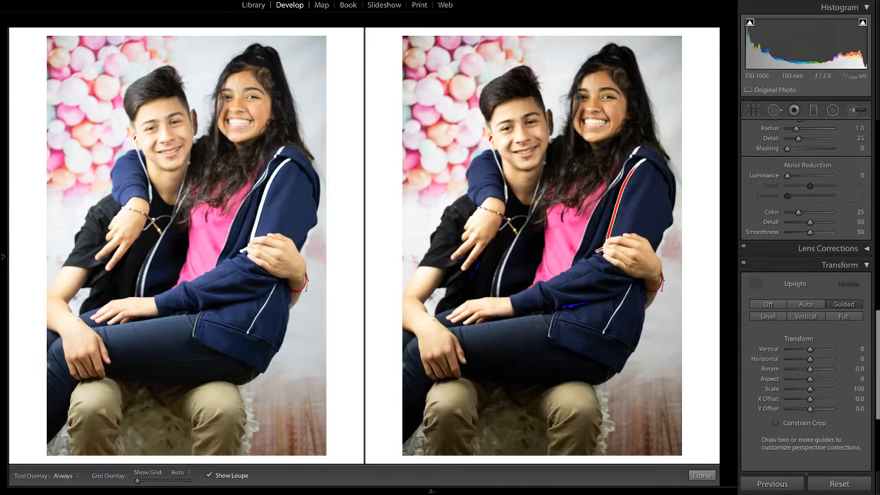
pyautogui.moveTo(497, 171)
pyautogui.mouseDown()
pyautogui.moveTo(517, 451)
pyautogui.moveTo(441, 220)
pyautogui.moveTo(518, 251)
pyautogui.mouseUp()
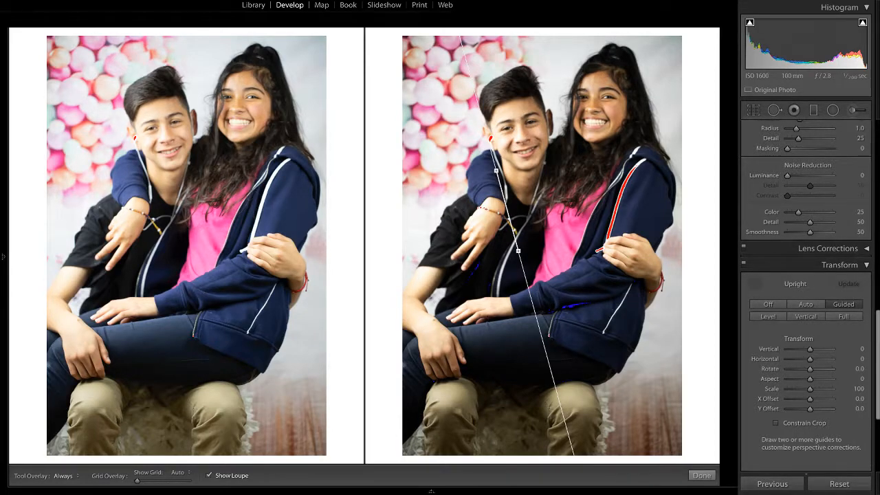
pyautogui.moveTo(495, 171); pyautogui.dragTo(575, 222)
pyautogui.click(755, 283)
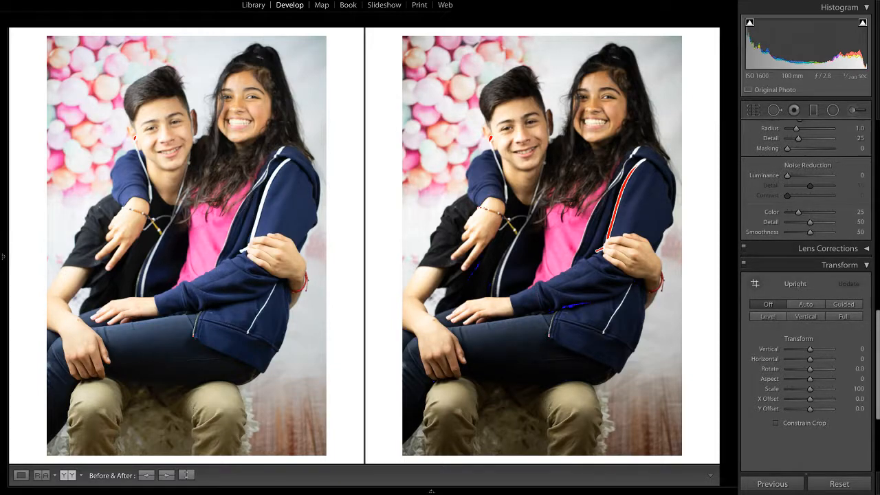
# Step: Try the Auto, Level and Vertical Upright corrections on the portrait, ending on Level
pyautogui.click(805, 304)
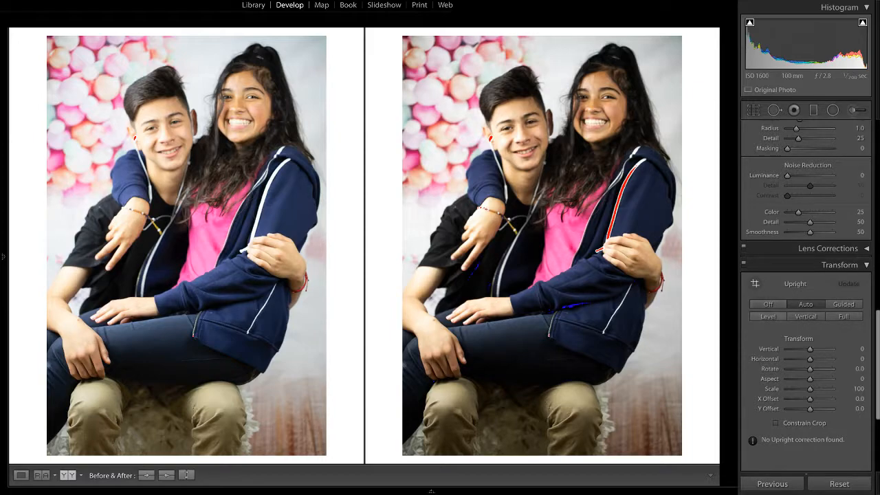
pyautogui.click(768, 316)
pyautogui.click(806, 316)
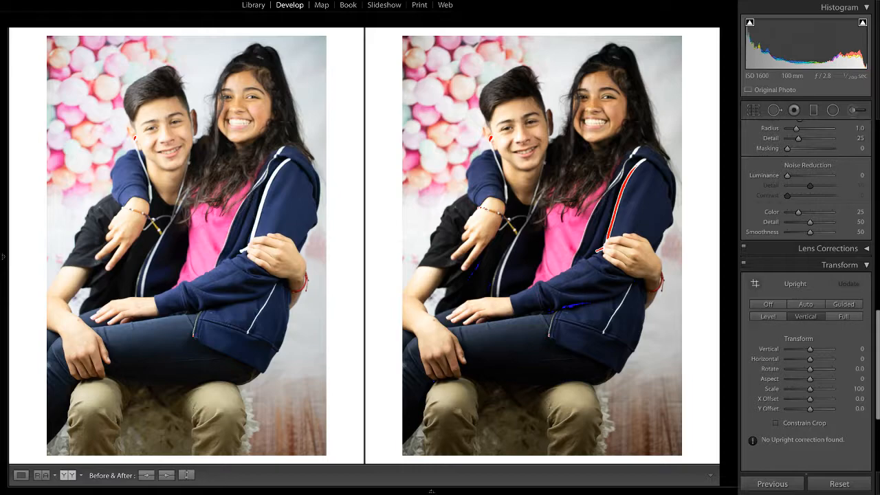
pyautogui.click(768, 316)
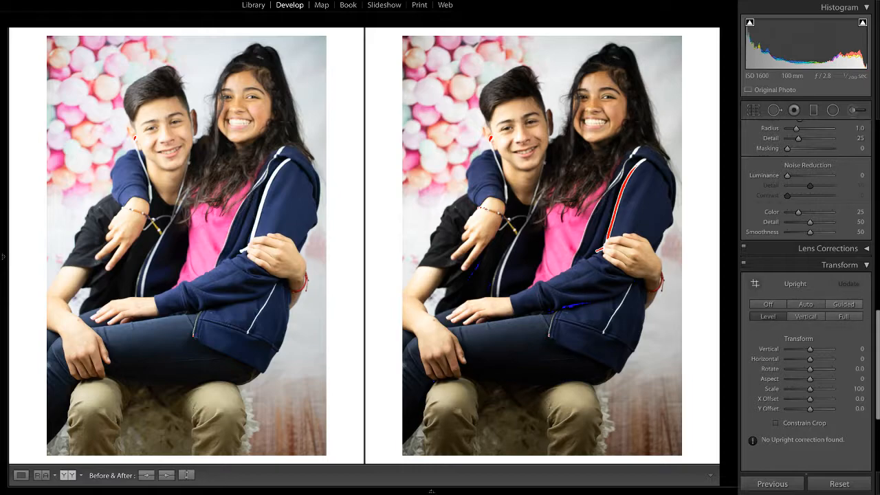
# Step: Try another Upright guide from the earphone cord across to the jacket sleeve, and set Upright to Vertical
pyautogui.hotkey('shift', 't')
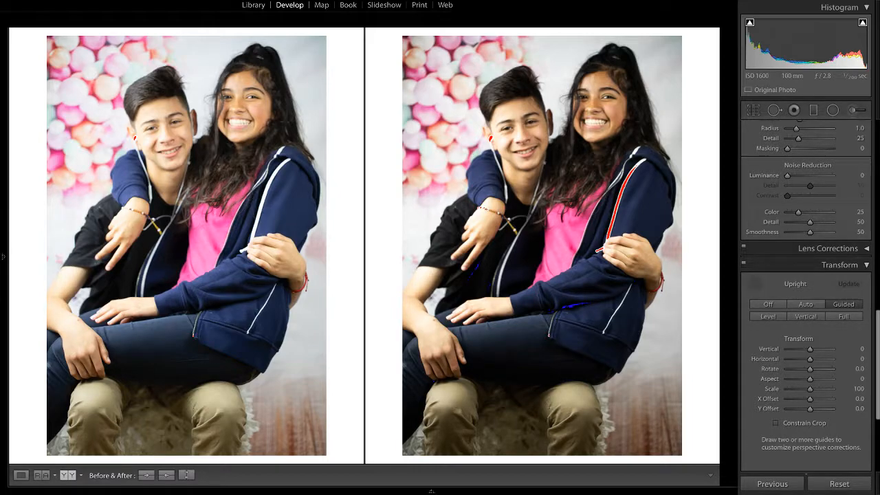
pyautogui.moveTo(517, 251); pyautogui.dragTo(591, 253)
pyautogui.moveTo(591, 251); pyautogui.dragTo(597, 248)
pyautogui.click(769, 304)
pyautogui.click(805, 316)
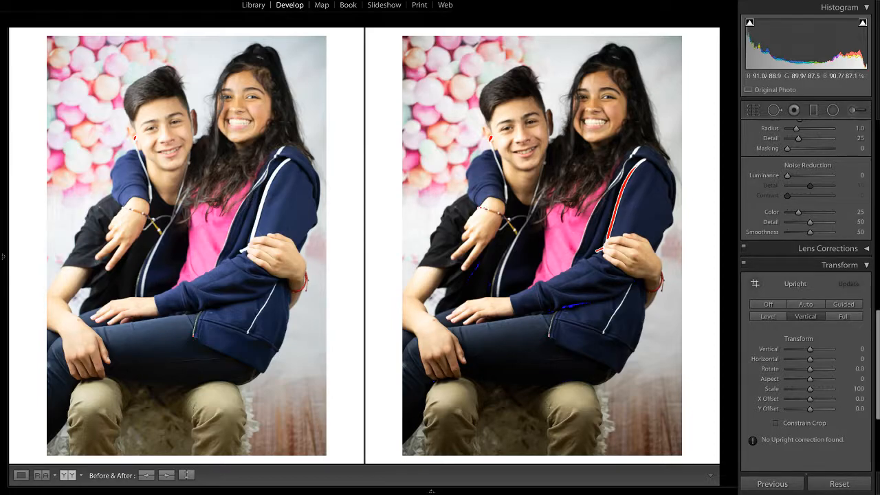
pyautogui.click(456, 88)
pyautogui.click(456, 88)
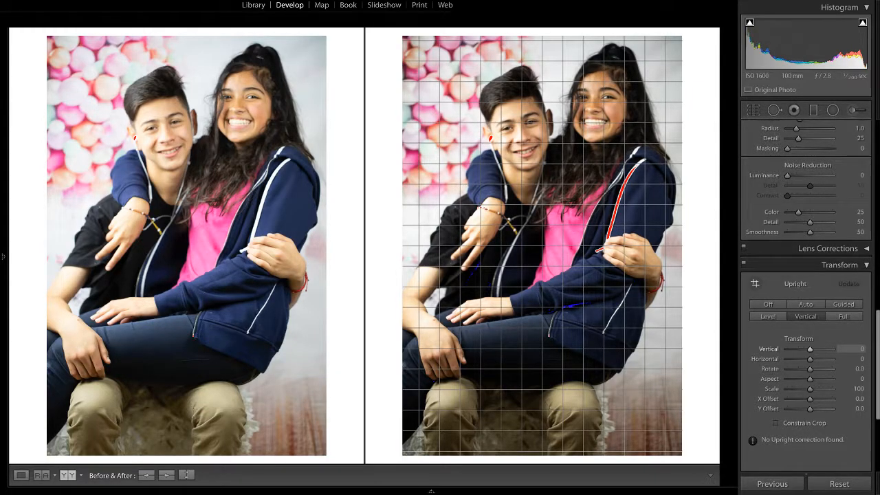
# Step: Set the Transform Vertical to +100, try Horizontal at −100 and +100, and set it to +45
pyautogui.moveTo(810, 349); pyautogui.dragTo(787, 359)
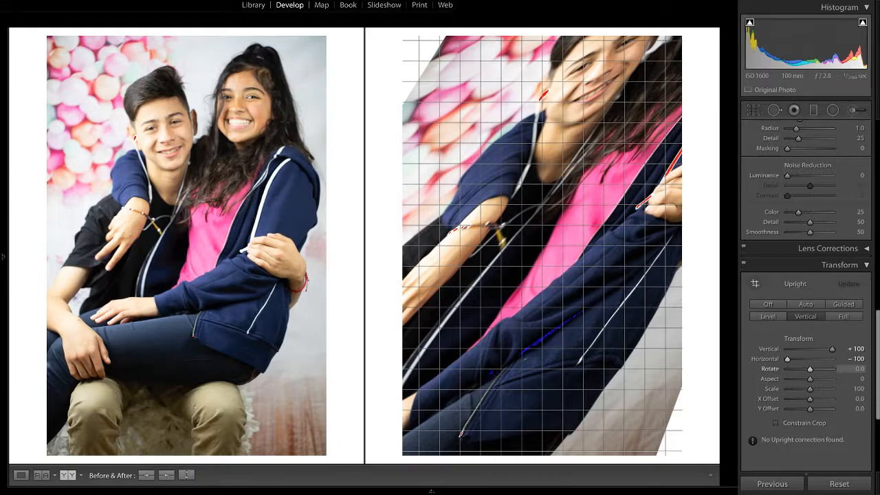
pyautogui.moveTo(787, 359); pyautogui.dragTo(832, 359)
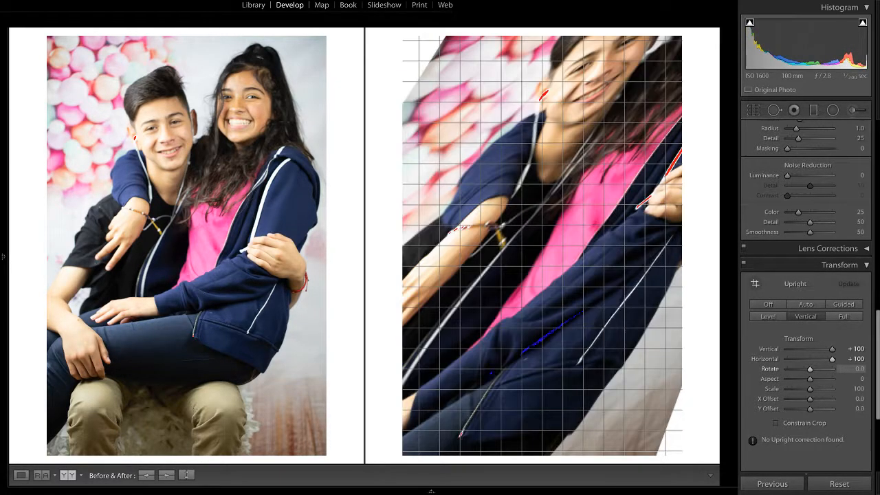
pyautogui.moveTo(832, 358)
pyautogui.mouseDown()
pyautogui.moveTo(787, 359)
pyautogui.moveTo(819, 359)
pyautogui.mouseUp()
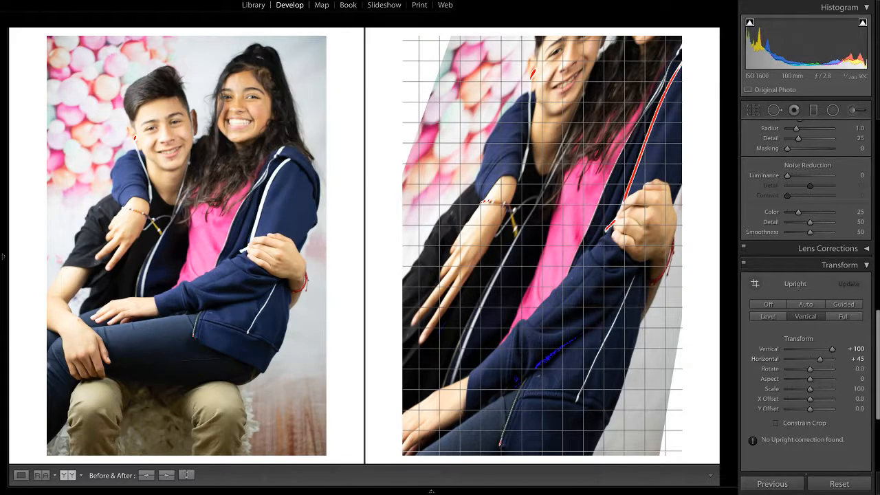
# Step: Set Aspect to +40, Scale to 50, X Offset to +79.5 and Y Offset to −100.0, and turn on Constrain Crop
pyautogui.moveTo(809, 379); pyautogui.dragTo(787, 389)
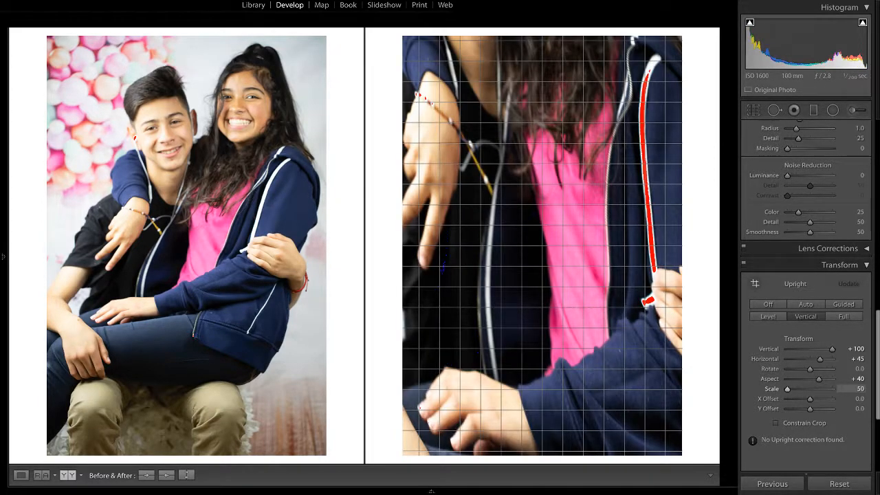
pyautogui.moveTo(809, 398); pyautogui.dragTo(788, 409)
pyautogui.click(776, 422)
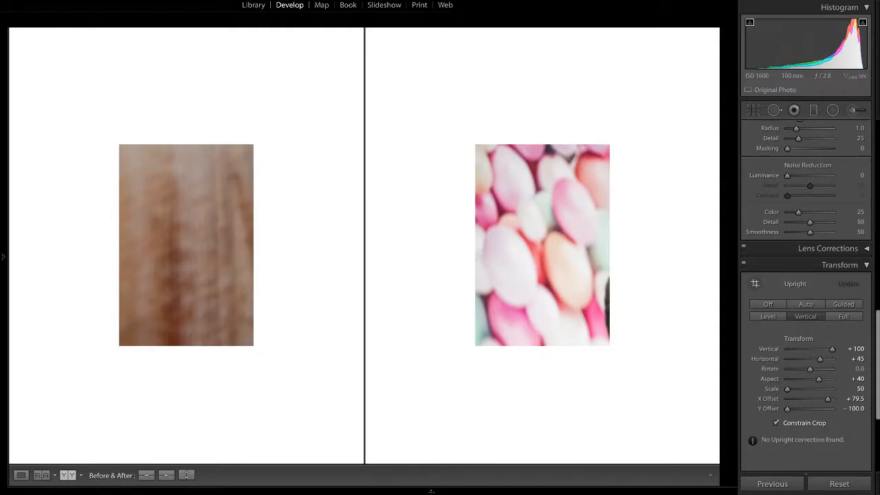
# Step: Turn off Constrain Crop, set Upright to Off and reset all the Transform adjustments
pyautogui.click(776, 423)
pyautogui.click(776, 423)
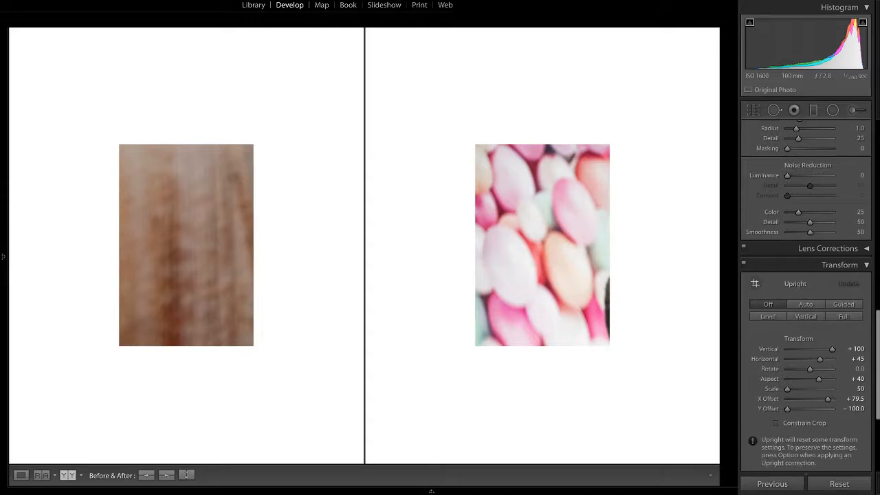
pyautogui.doubleClick(798, 338)
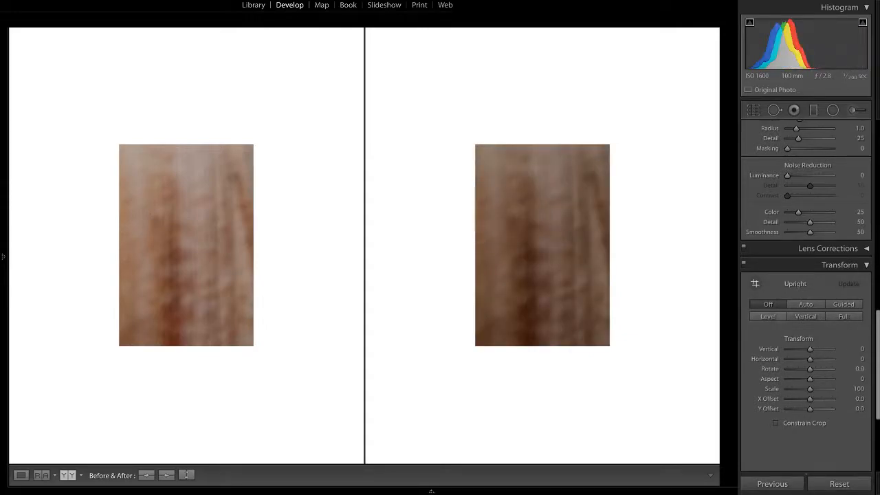
# Step: Set the Transform Scale to 150 with Upright switched off
pyautogui.press('z')
pyautogui.press('z')
pyautogui.press('z')
pyautogui.press('z')
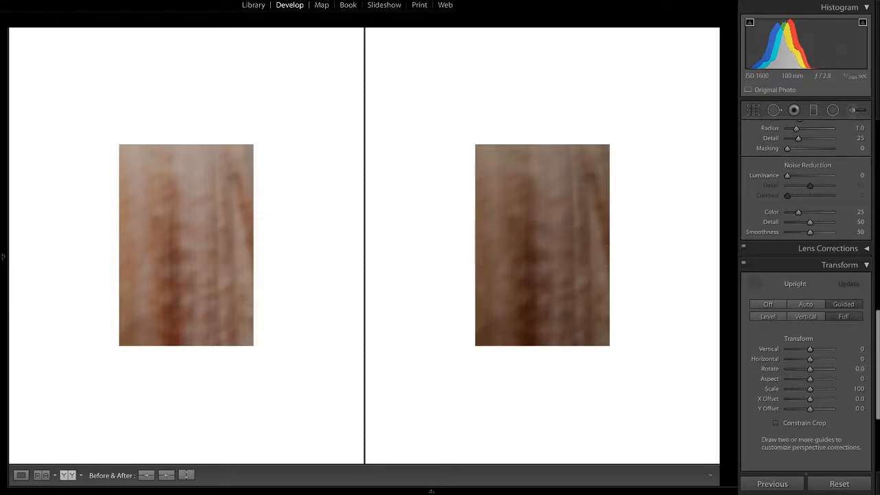
pyautogui.click(844, 304)
pyautogui.moveTo(810, 389); pyautogui.dragTo(833, 389)
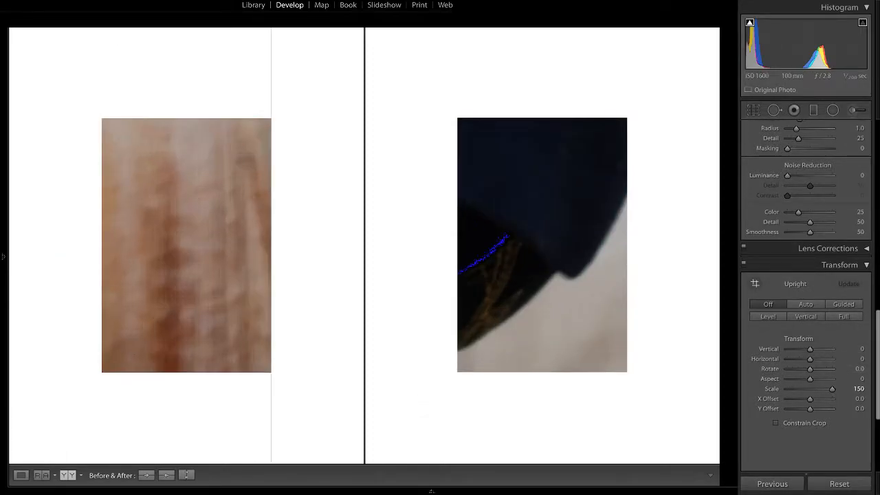
pyautogui.scroll(-5, 806, 310)
pyautogui.scroll(15, 806, 275)
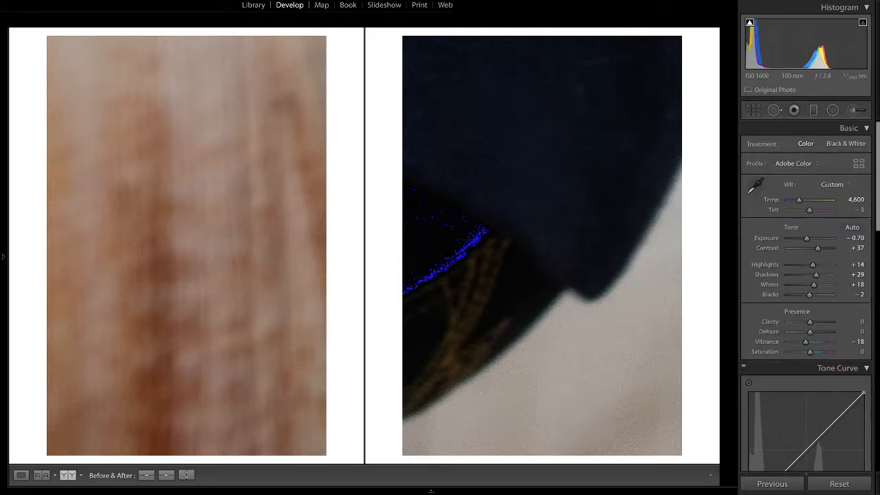
pyautogui.scroll(-15, 805, 275)
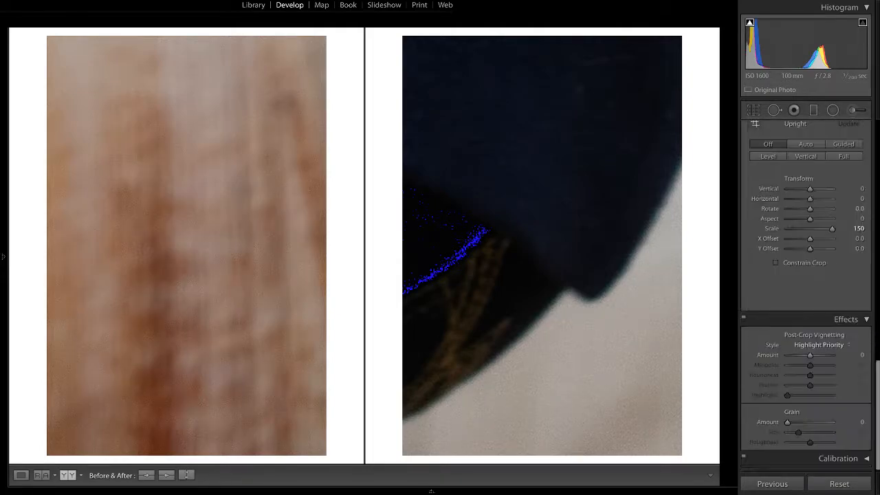
# Step: Reset all the photo's Develop adjustments and apply the Vertical Upright correction
pyautogui.click(839, 484)
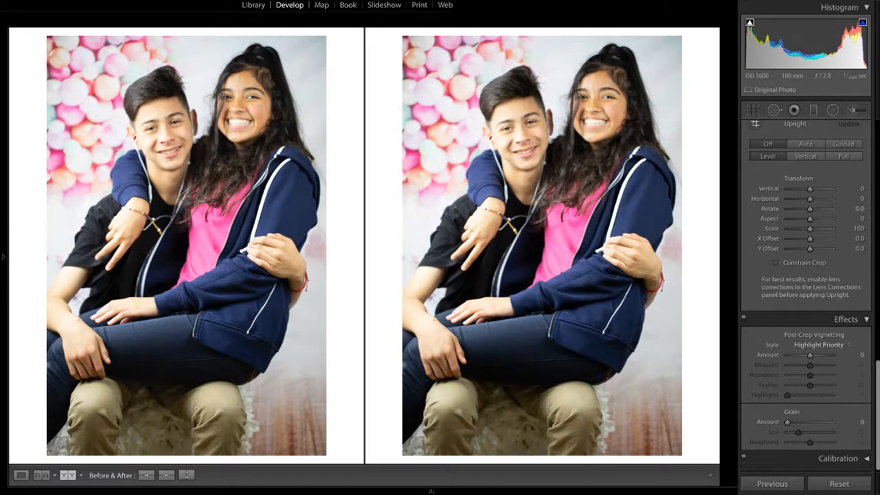
pyautogui.click(805, 156)
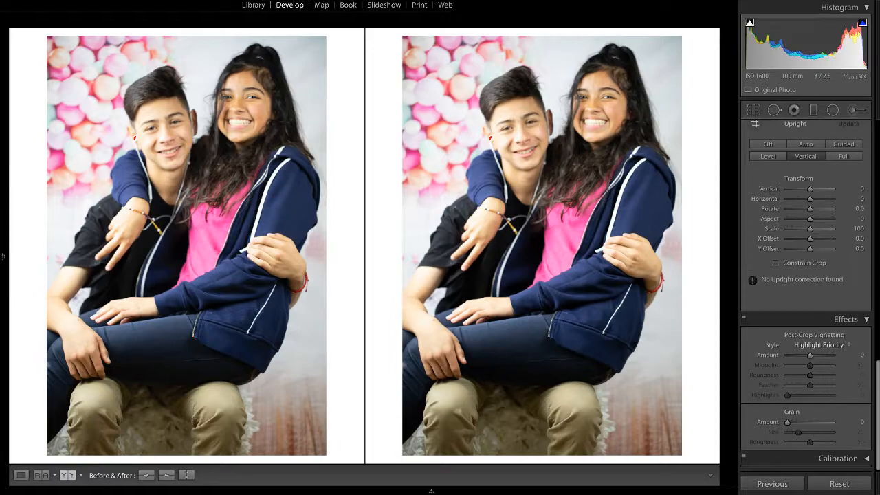
# Step: Collapse the Transform, Tone Curve, Basic and Detail sections of the Develop adjustments
pyautogui.scroll(5, 805, 275)
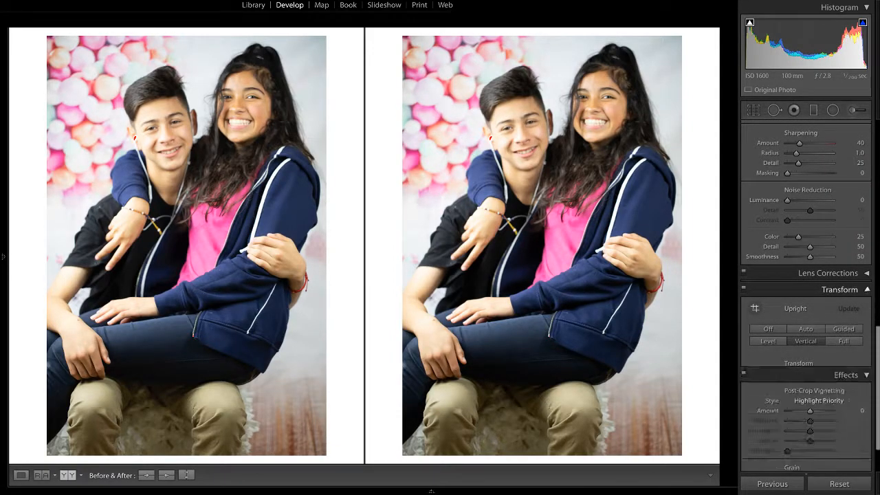
pyautogui.hotkey('ctrl', '7')
pyautogui.scroll(8, 806, 295)
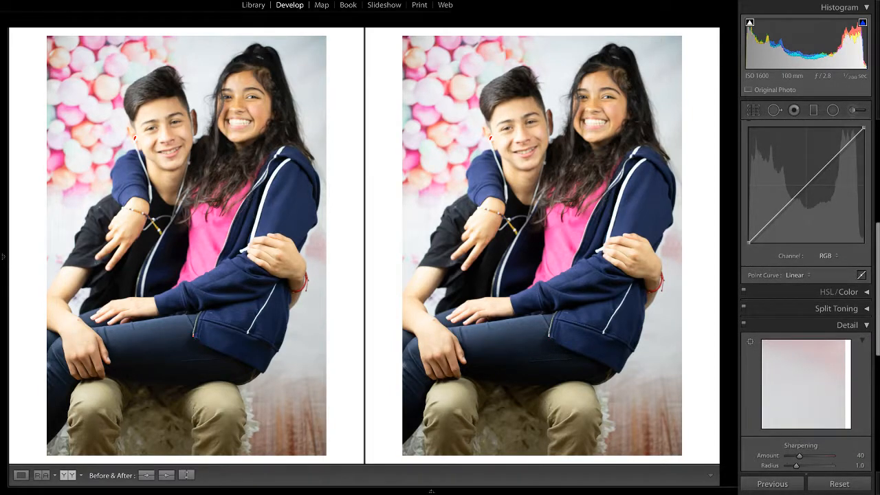
pyautogui.scroll(4, 806, 295)
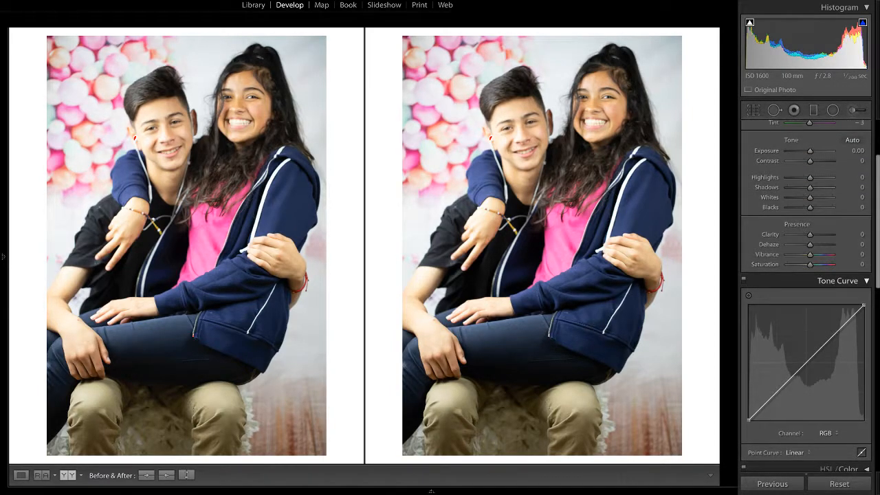
pyautogui.hotkey('ctrl', '2')
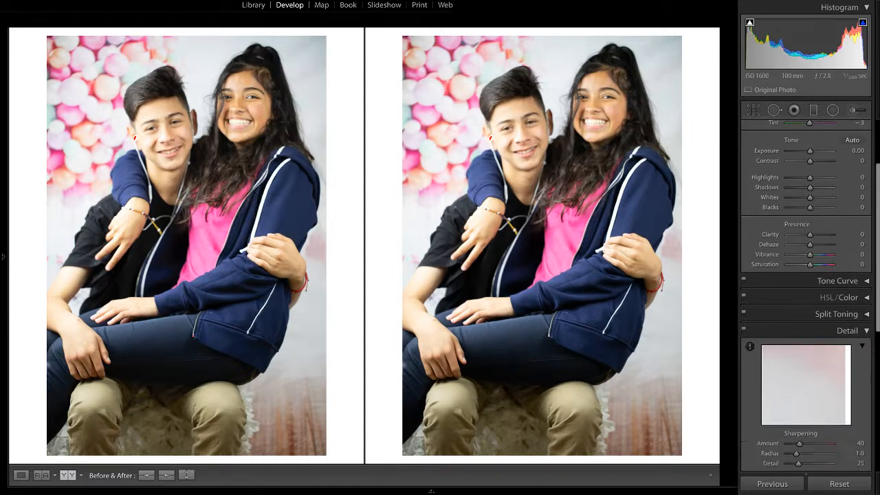
pyautogui.scroll(2, 805, 296)
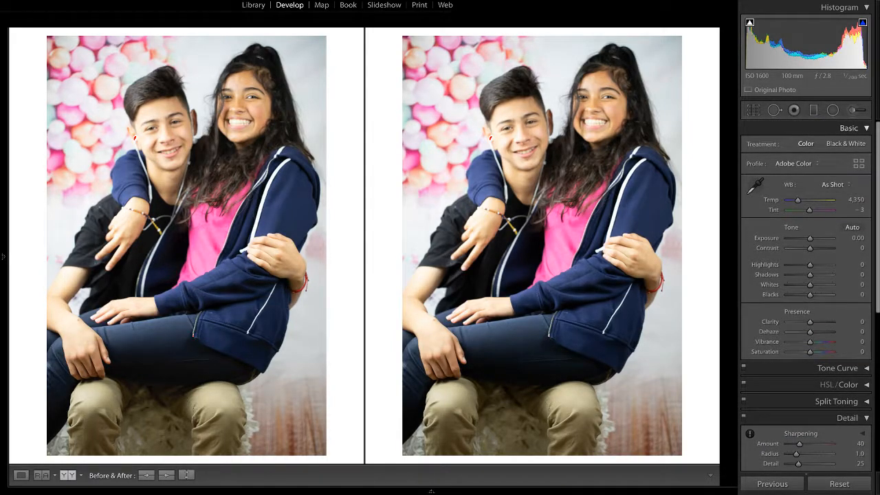
pyautogui.hotkey('ctrl', '1')
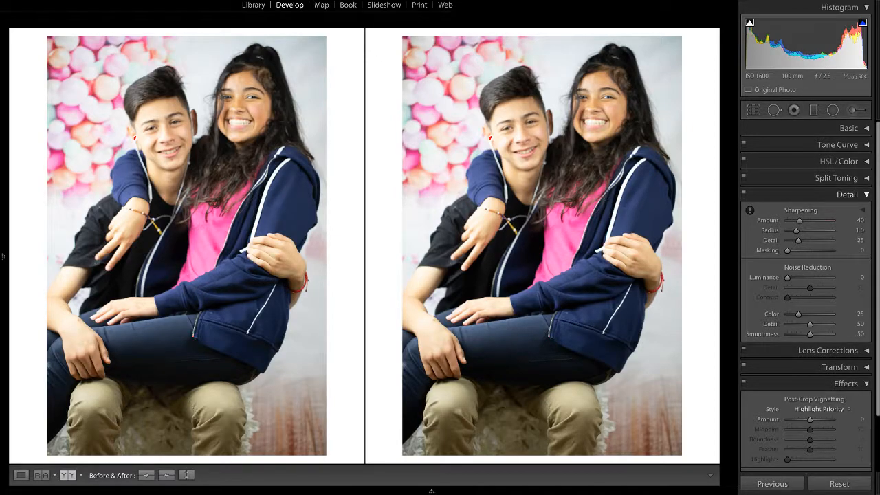
pyautogui.hotkey('ctrl', '5')
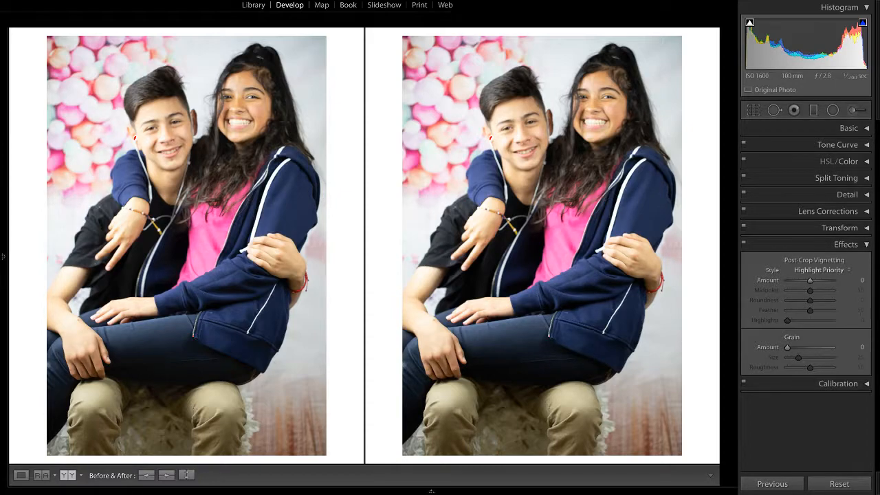
# Step: Expand Lens Corrections and enable profile corrections for the portrait
pyautogui.click(828, 211)
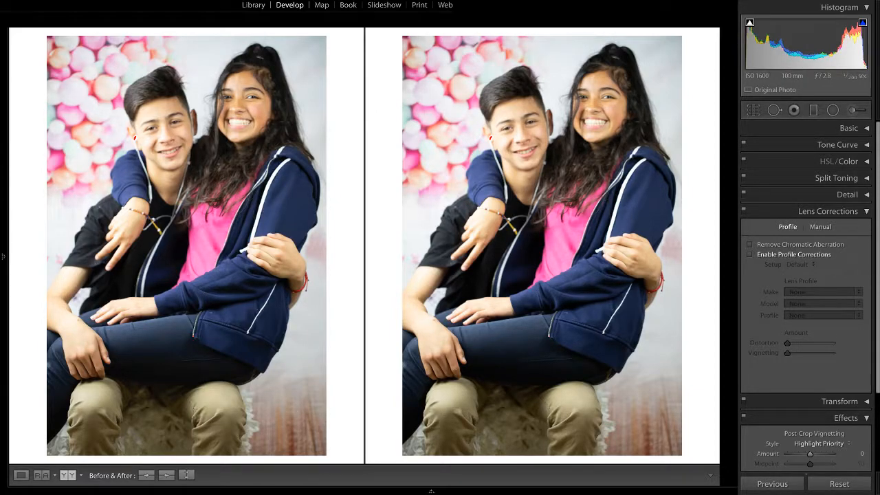
pyautogui.click(750, 255)
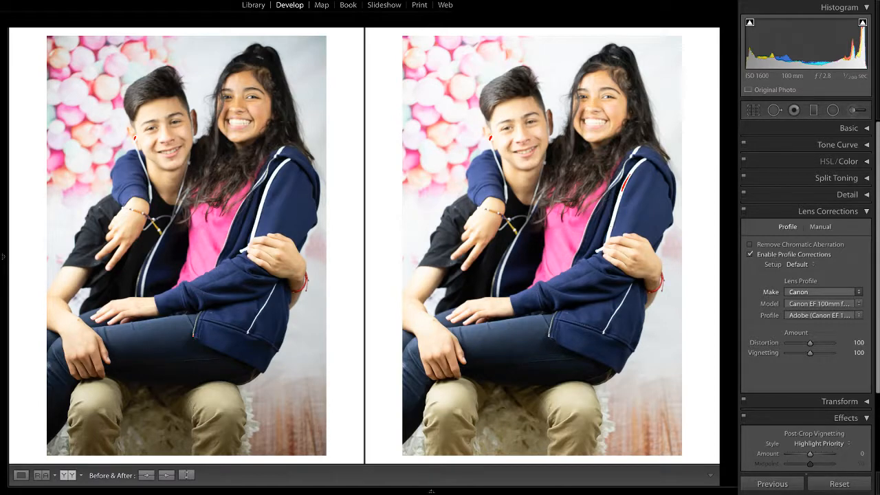
# Step: Try the GoPro FUSION lens profile, compare it close up with the original, and try the HUAWEI P9 Lite profile
pyautogui.click(810, 318)
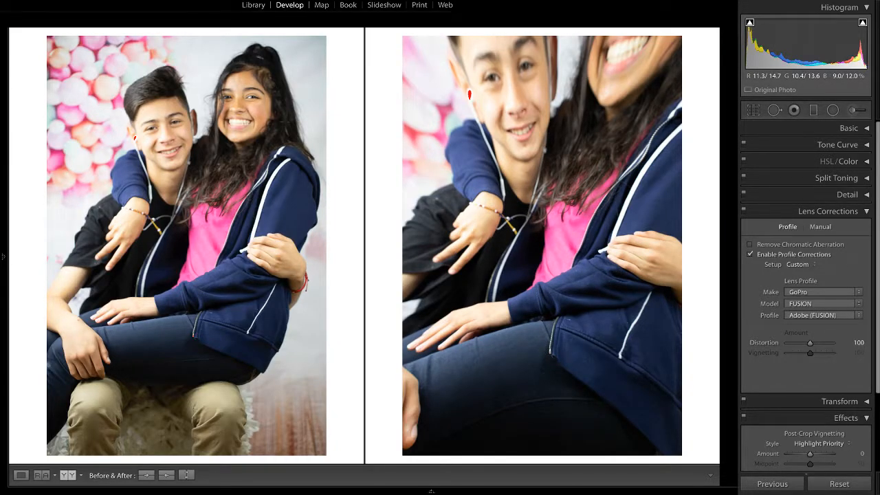
pyautogui.press('z')
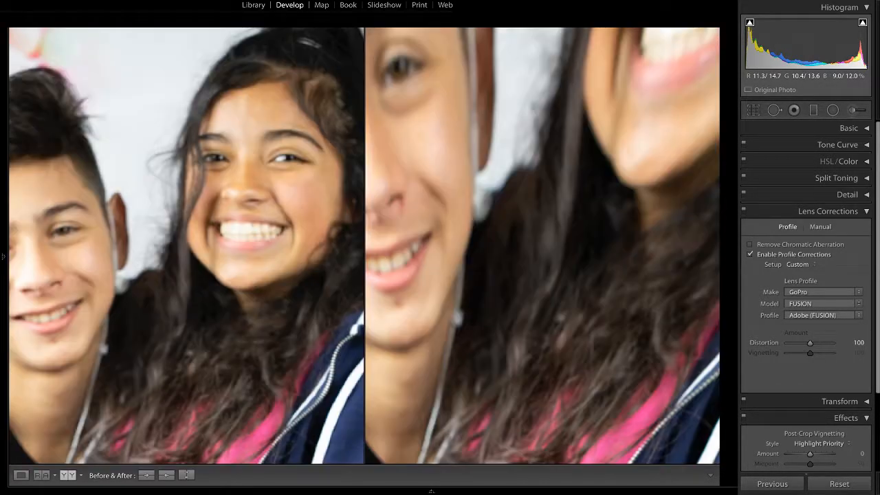
pyautogui.press('z')
pyautogui.press('z')
pyautogui.press('z')
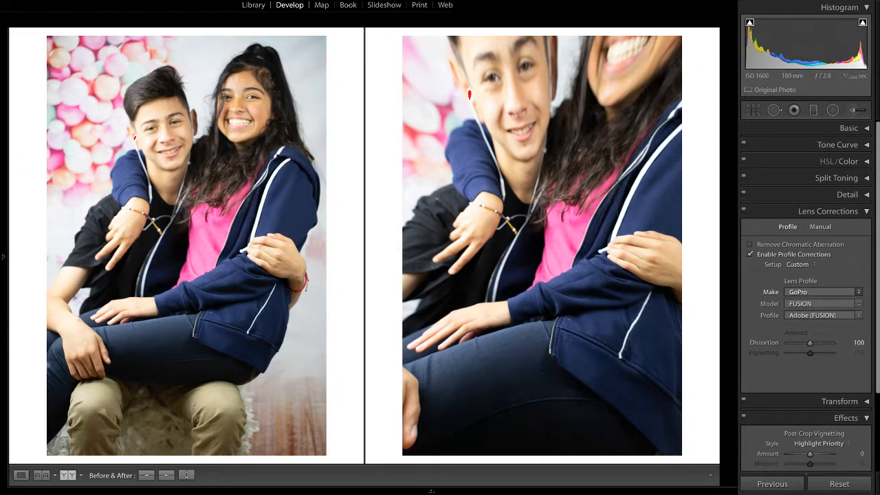
pyautogui.click(809, 310)
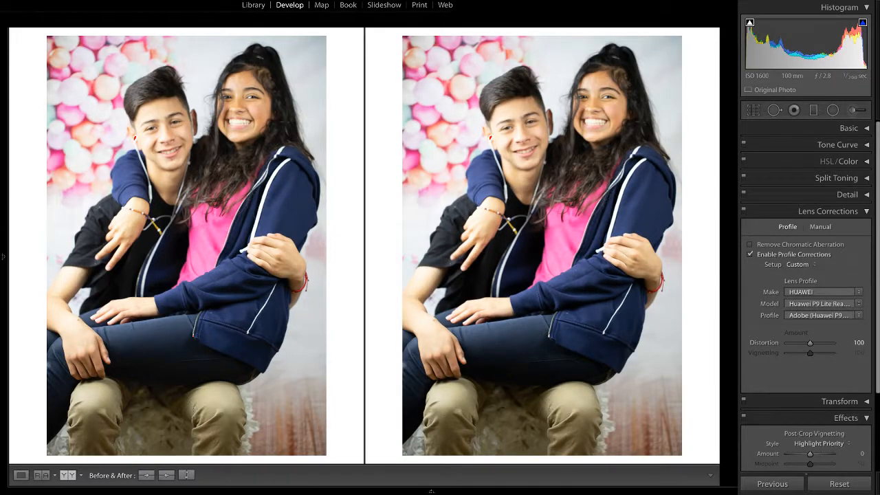
pyautogui.moveTo(810, 342)
pyautogui.mouseDown()
pyautogui.moveTo(832, 342)
pyautogui.moveTo(796, 342)
pyautogui.moveTo(810, 342)
pyautogui.mouseUp()
# Step: Set the lens profile to the Canon EF 100mm with Distortion and Vignetting at 100
pyautogui.click(818, 302)
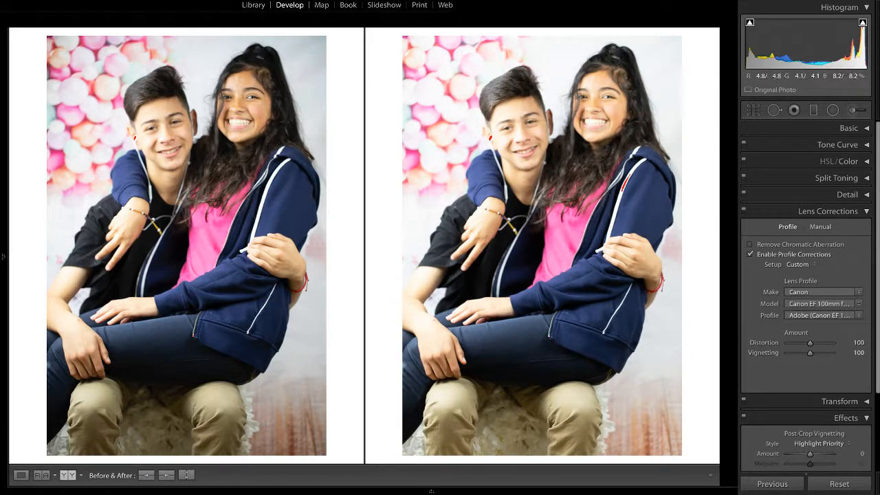
pyautogui.press('z')
pyautogui.press('z')
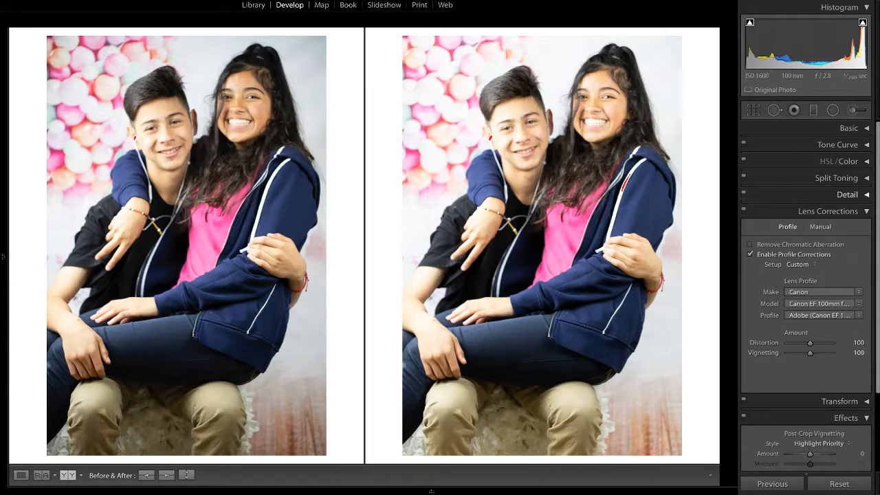
# Step: Check the Transform and Lens Corrections settings and collapse both sections
pyautogui.click(827, 211)
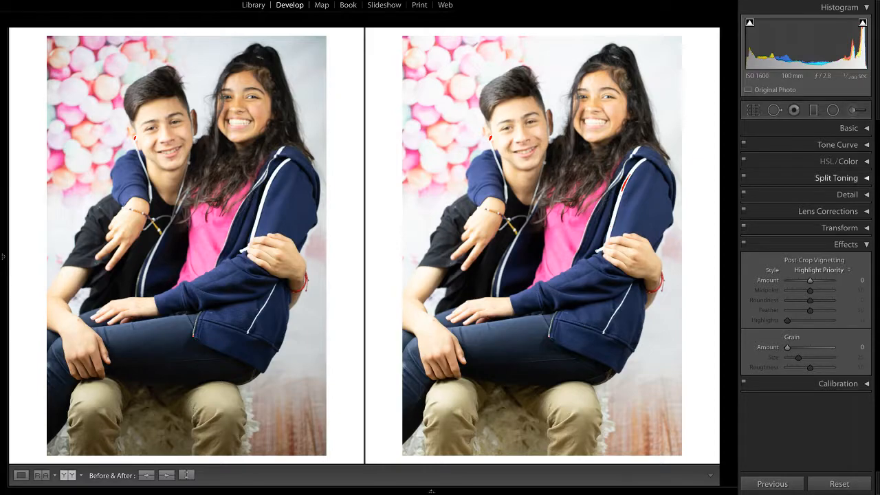
pyautogui.click(840, 227)
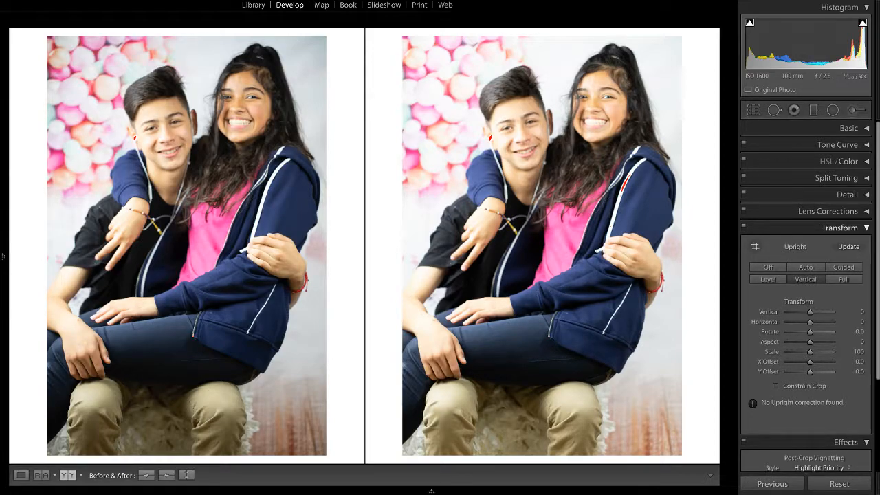
pyautogui.click(840, 227)
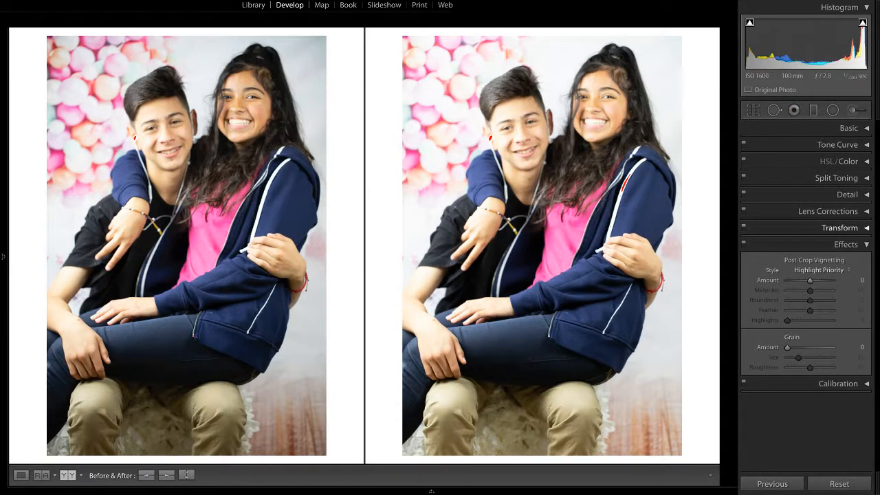
pyautogui.click(828, 211)
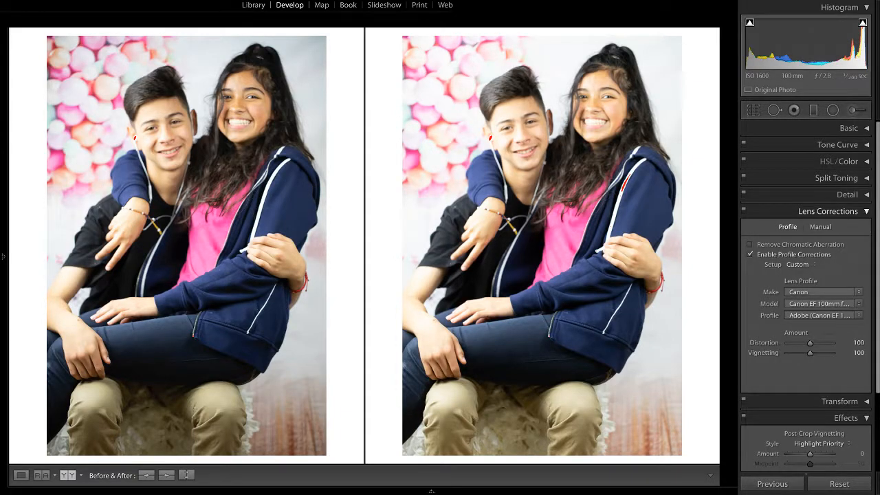
pyautogui.click(828, 211)
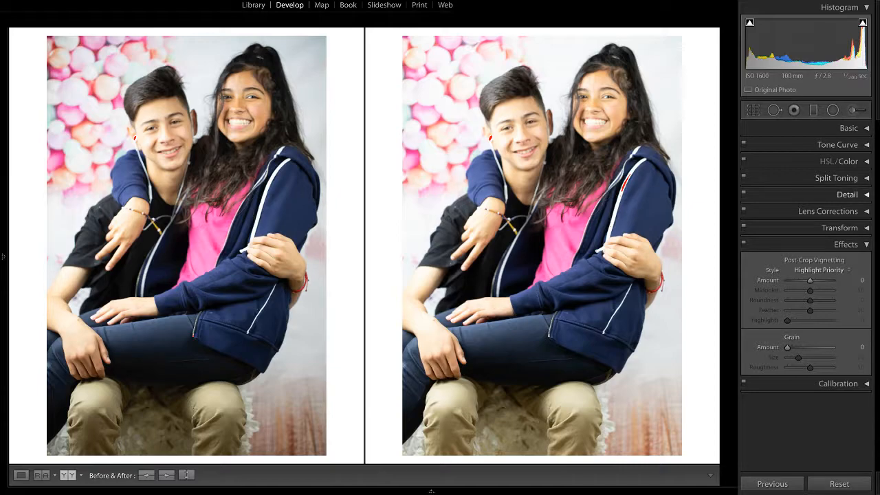
# Step: Expand Detail, review the Basic settings and collapse them, and show and hide the Detail preview
pyautogui.click(847, 194)
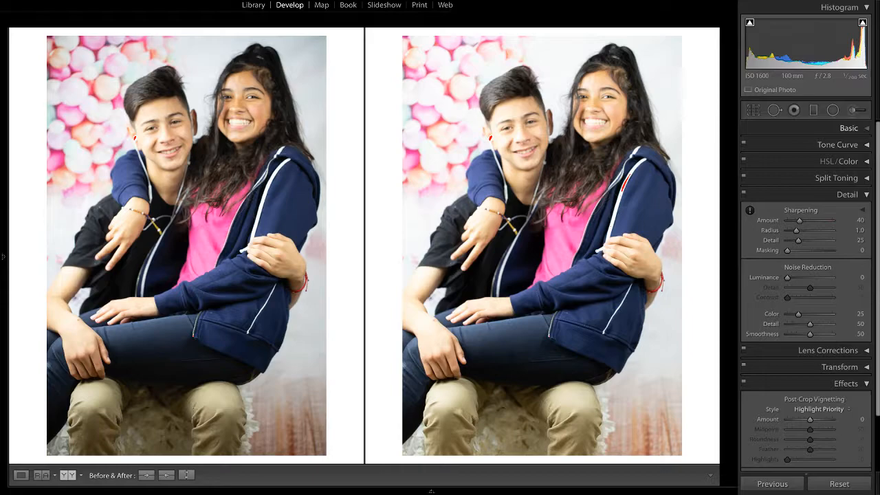
pyautogui.click(849, 128)
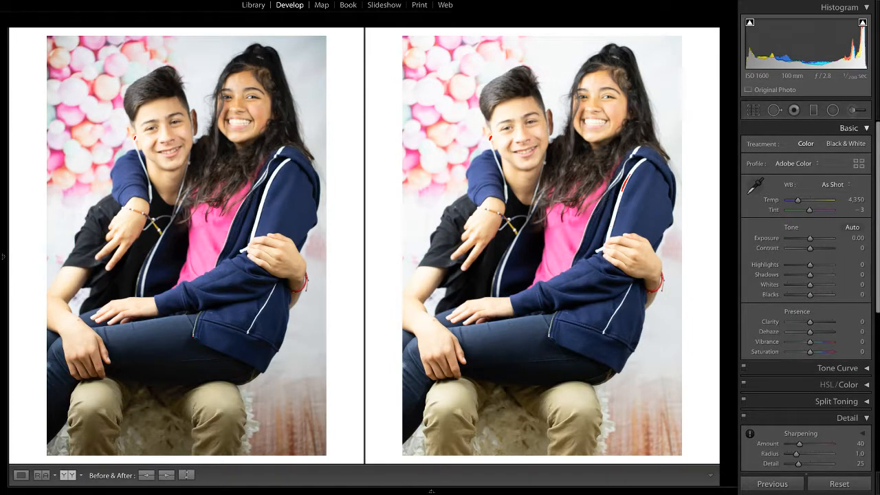
pyautogui.scroll(-5, 810, 293)
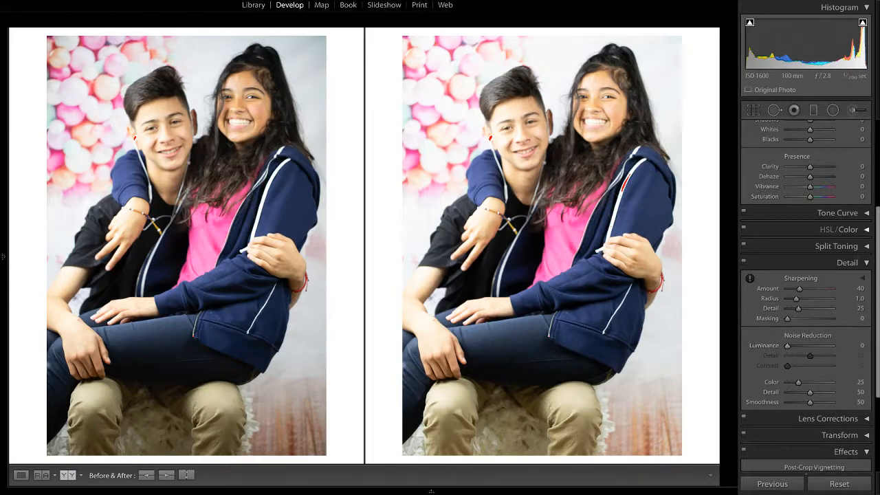
pyautogui.scroll(1, 810, 296)
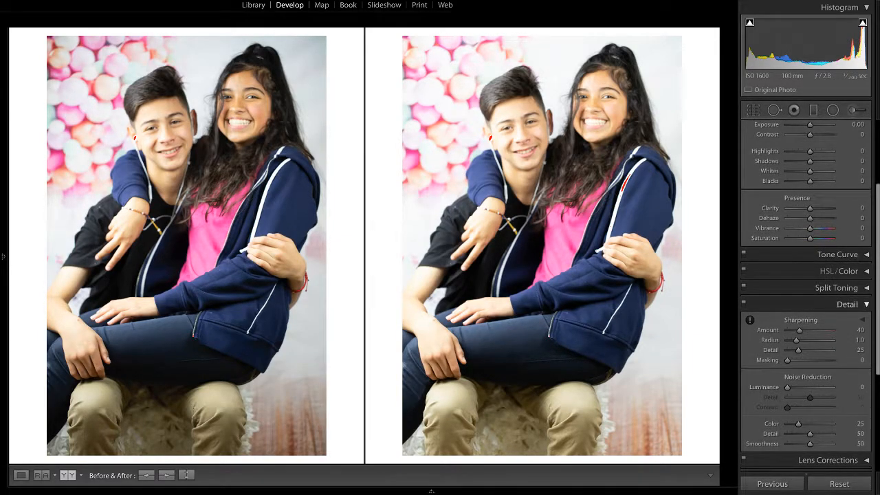
pyautogui.click(862, 319)
pyautogui.scroll(3, 810, 320)
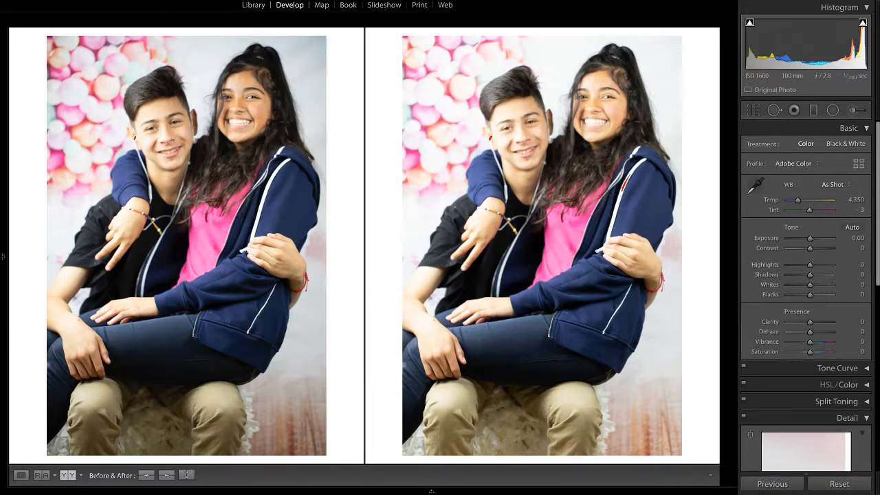
pyautogui.click(849, 128)
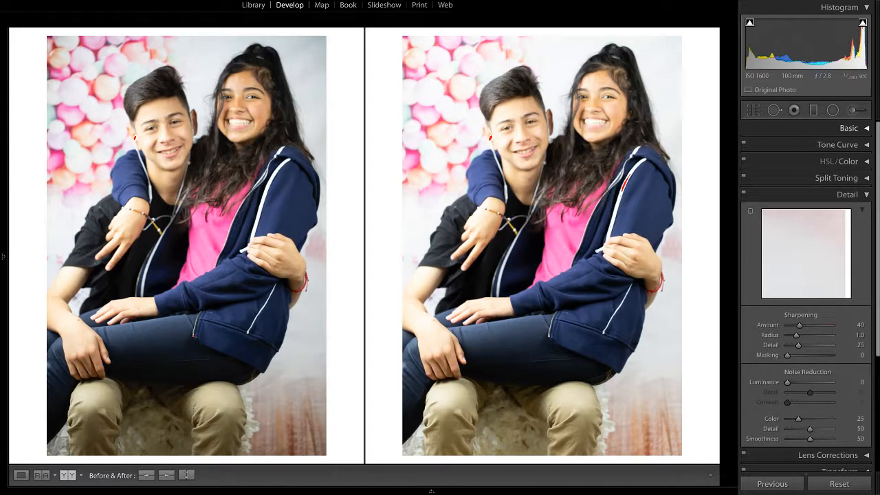
pyautogui.scroll(-3, 806, 275)
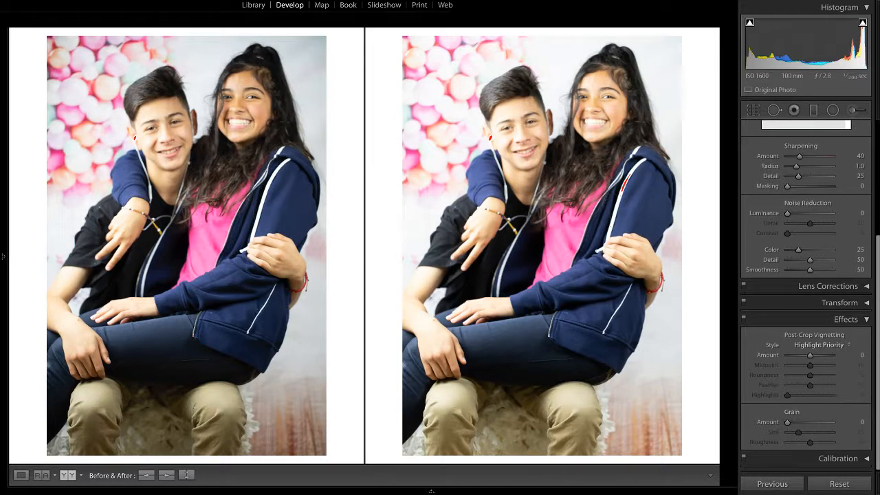
pyautogui.scroll(4, 806, 275)
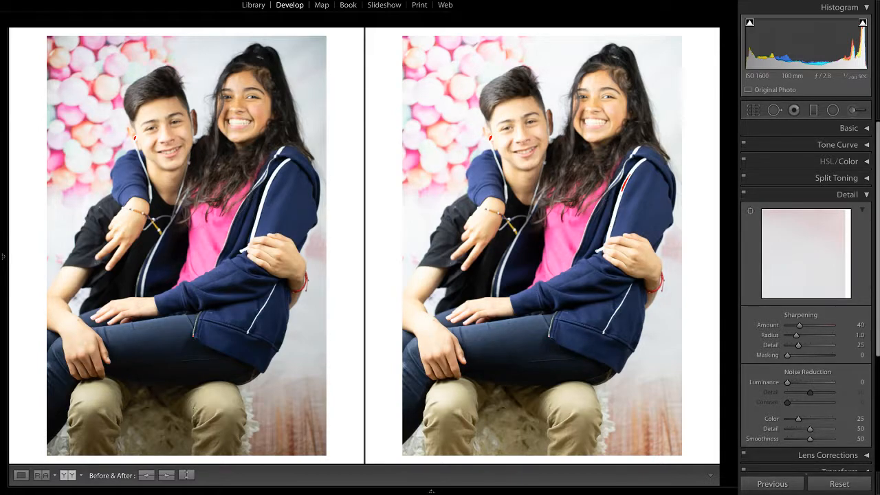
pyautogui.click(862, 209)
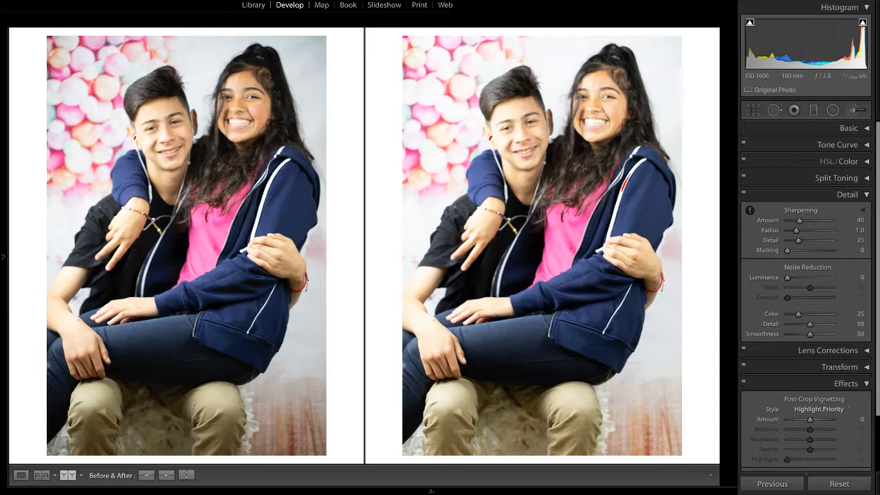
# Step: Look at the Adjustment Brush settings and close the brush without painting
pyautogui.press('k')
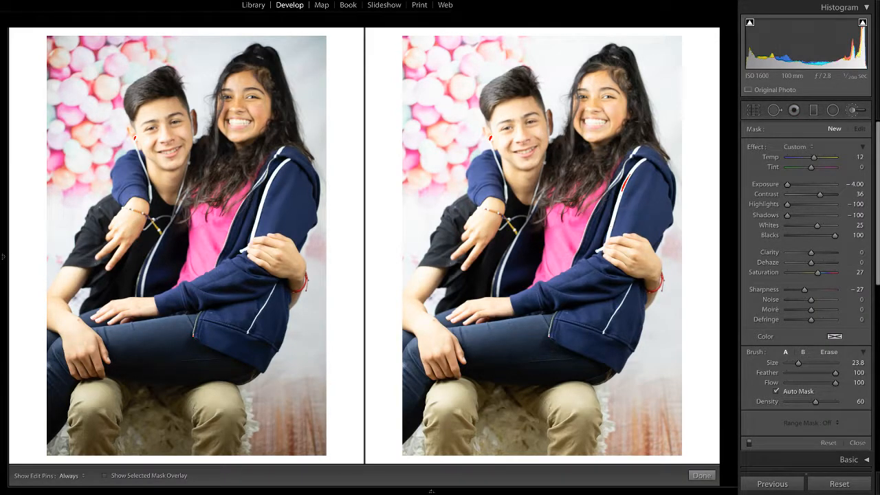
pyautogui.press('k')
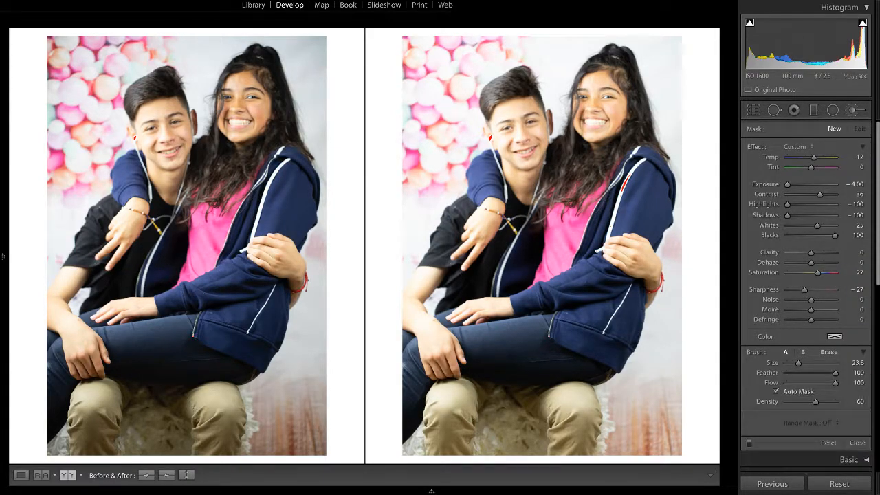
pyautogui.press('k')
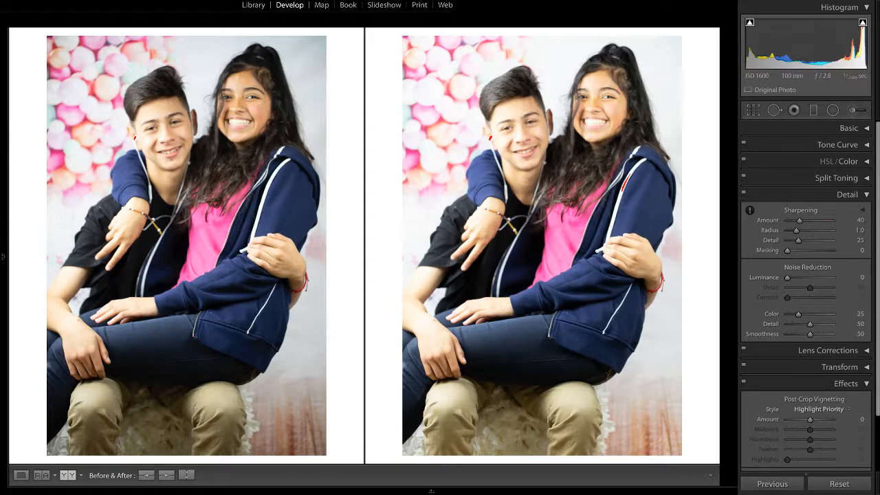
# Step: Show and hide the crop overlay, and compare the portrait's before and after versions several times
pyautogui.press('r')
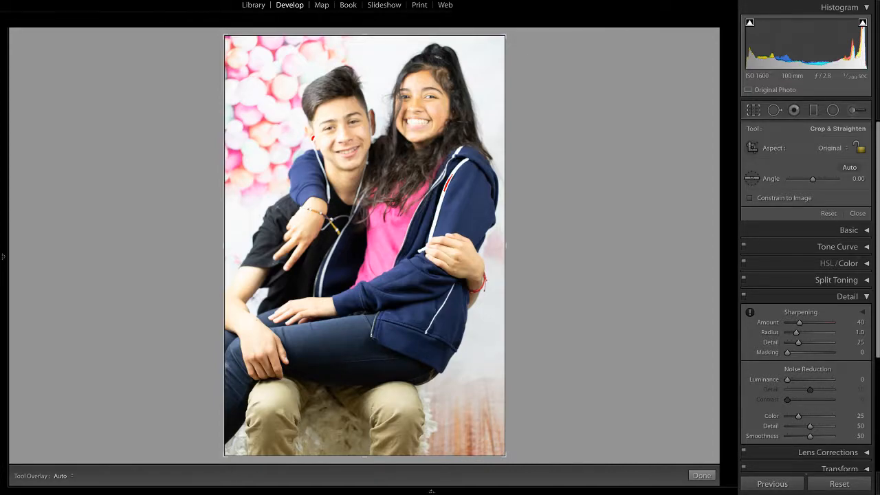
pyautogui.press('r')
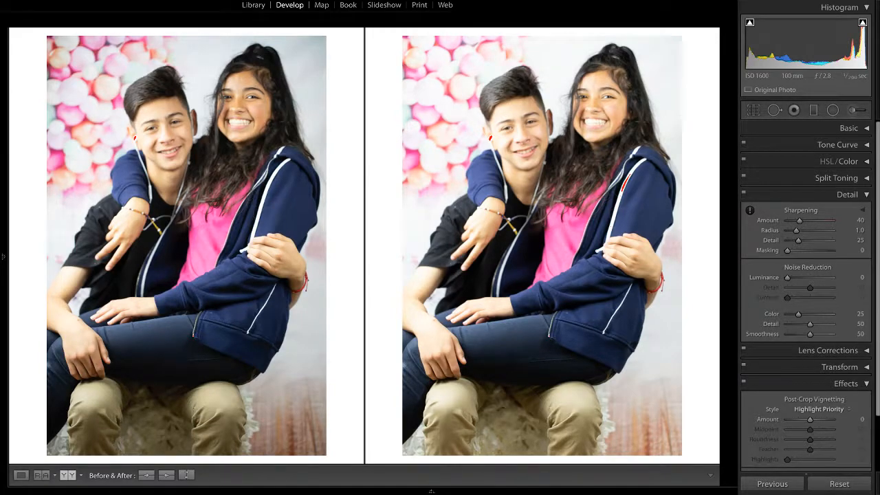
pyautogui.press('\\')
pyautogui.press('\\')
pyautogui.press('\\')
pyautogui.press('\\')
pyautogui.press('\\')
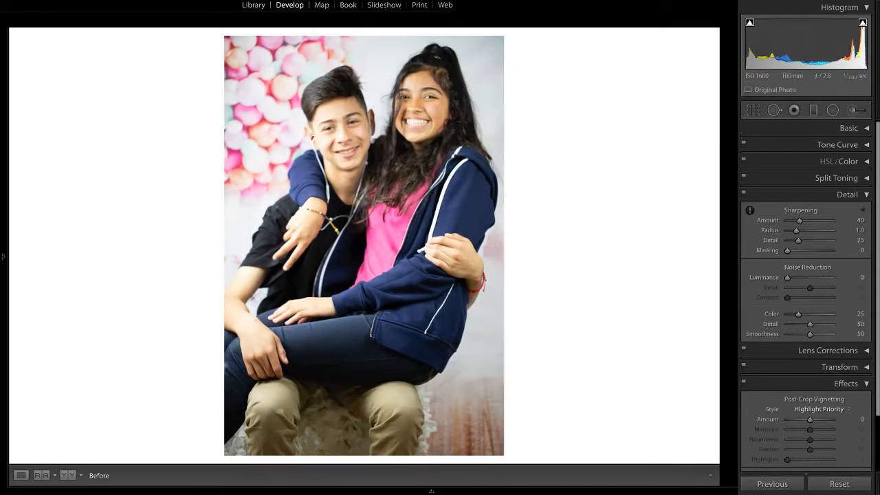
pyautogui.press('\\')
pyautogui.press('\\')
pyautogui.press('\\')
pyautogui.press('\\')
# Step: Try straightening at 35.46 and 19.67 degrees, and apply a custom-aspect crop around the couple's upper bodies
pyautogui.press('r')
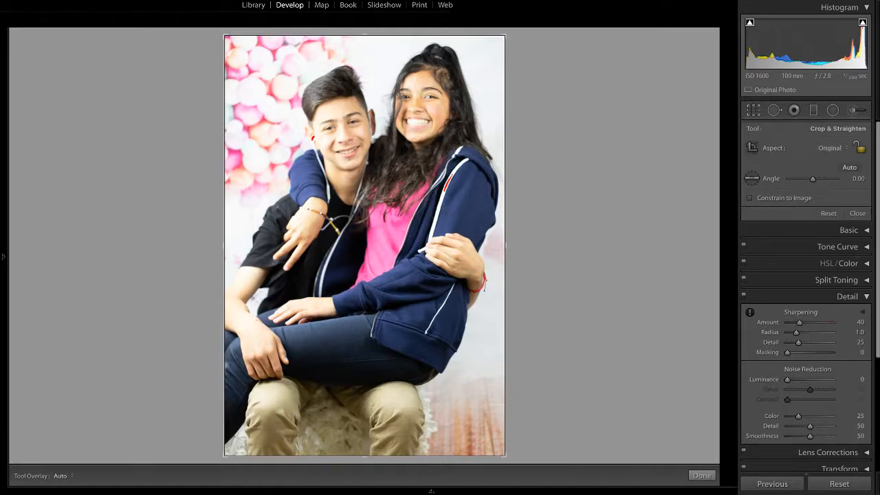
pyautogui.moveTo(812, 178); pyautogui.dragTo(831, 178)
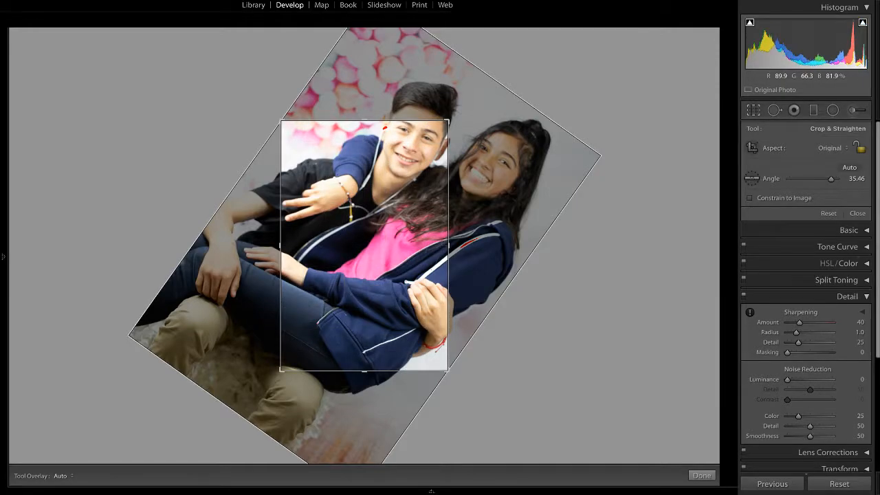
pyautogui.moveTo(364, 247); pyautogui.dragTo(330, 295)
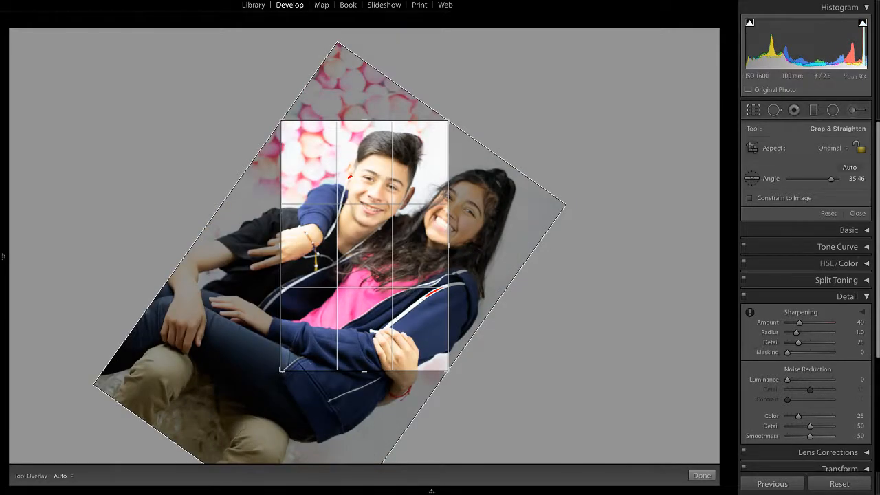
pyautogui.moveTo(831, 178)
pyautogui.mouseDown()
pyautogui.moveTo(791, 178)
pyautogui.moveTo(823, 178)
pyautogui.mouseUp()
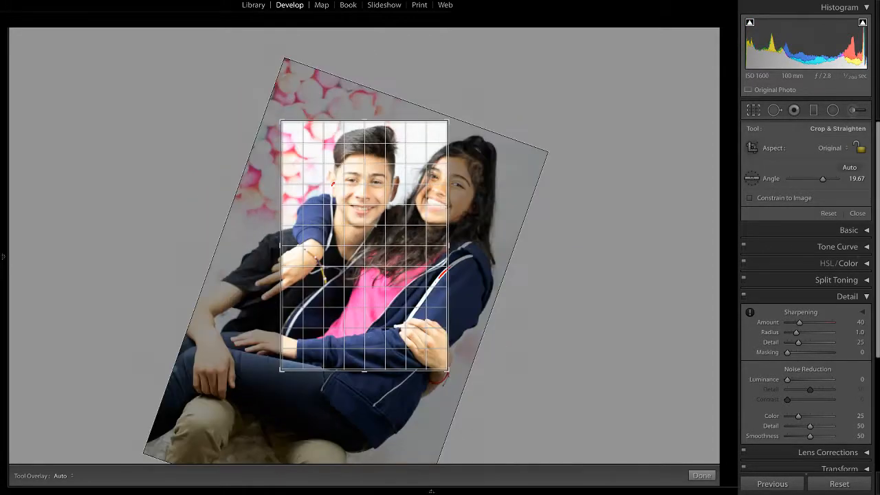
pyautogui.moveTo(448, 121); pyautogui.dragTo(459, 354)
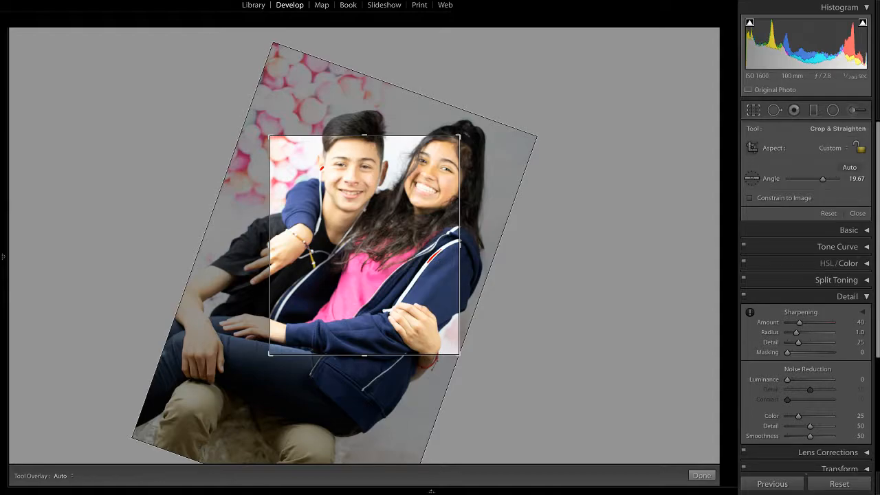
pyautogui.press('Return')
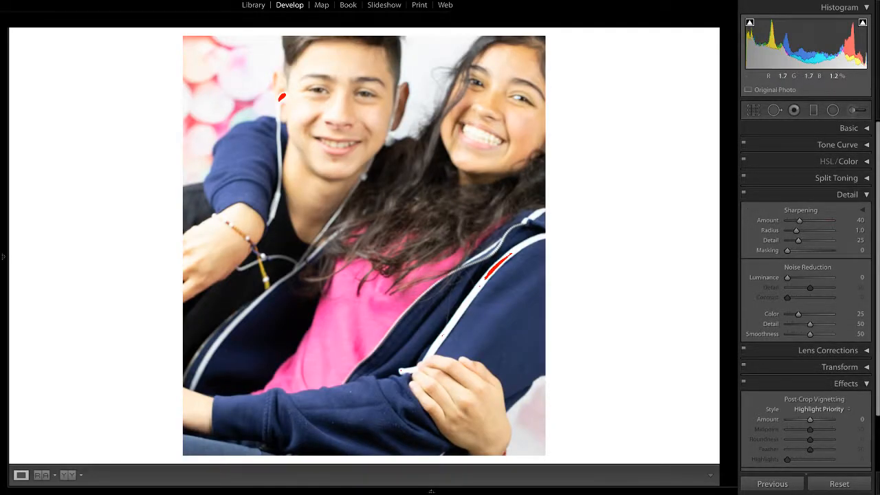
# Step: Undo the crop and rotation changes until the full upright portrait is restored
pyautogui.press('z')
pyautogui.press('z')
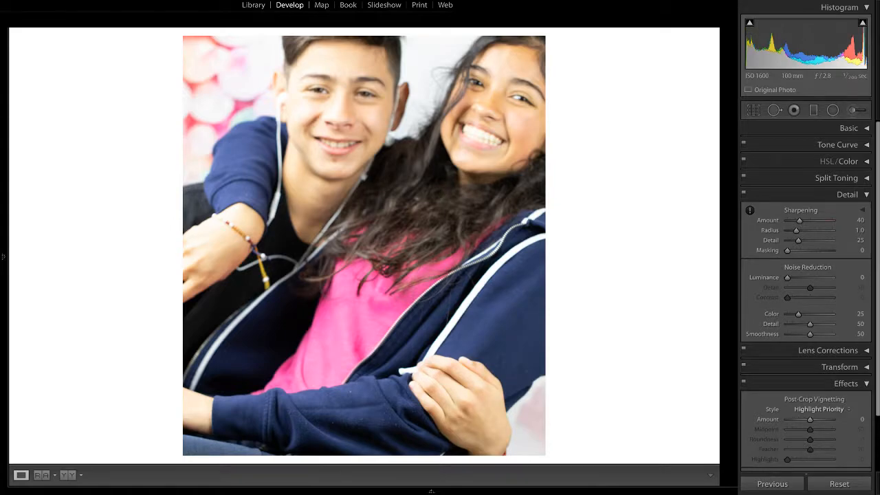
pyautogui.press('Right')
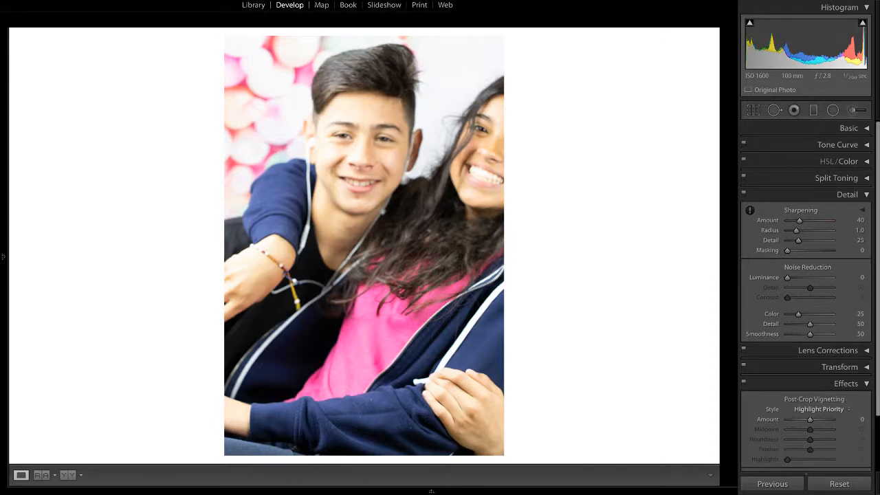
pyautogui.press('Right')
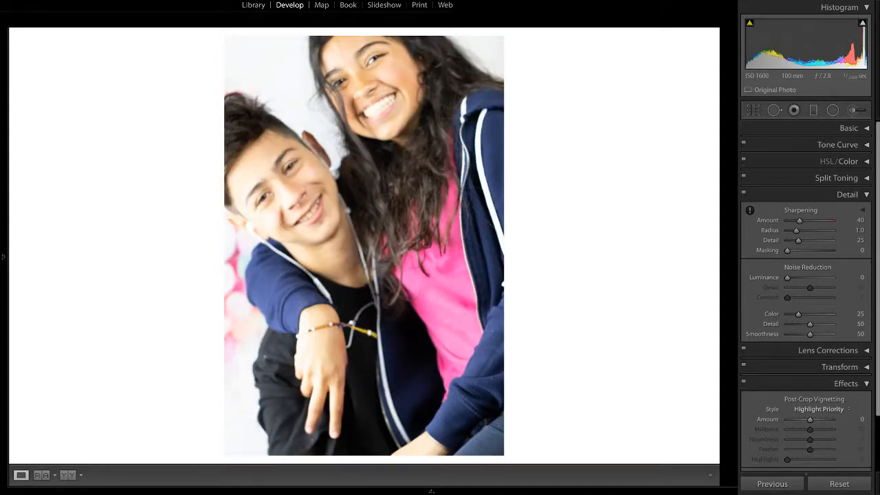
pyautogui.press('Right')
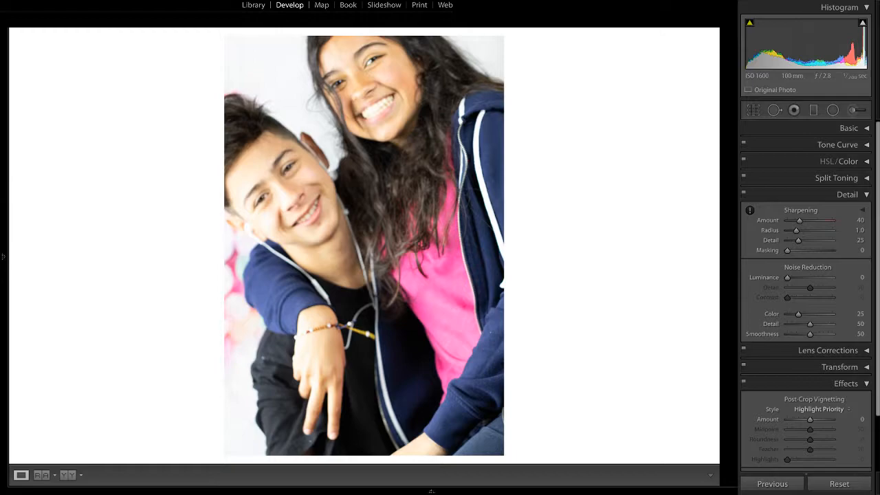
pyautogui.press('Right')
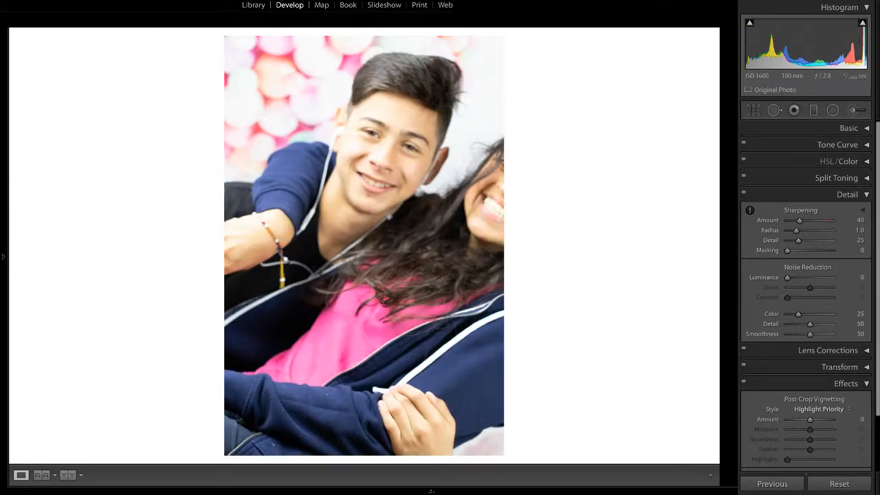
pyautogui.press('Right')
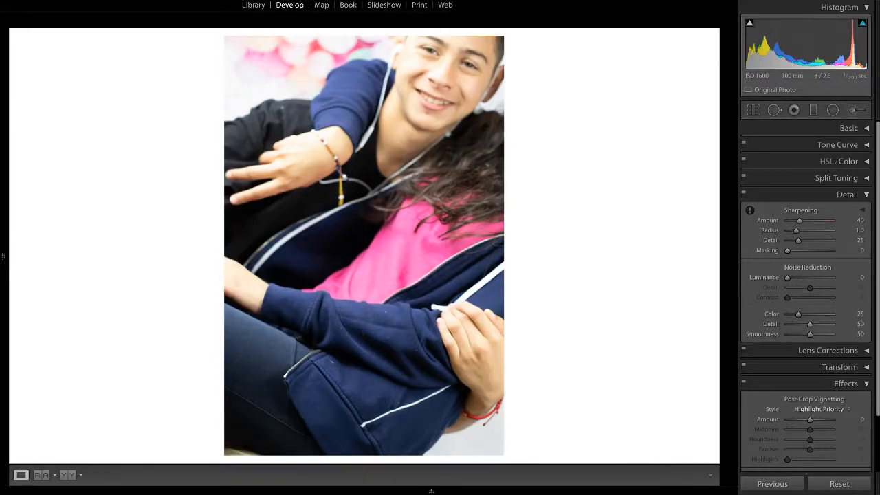
pyautogui.press('Right')
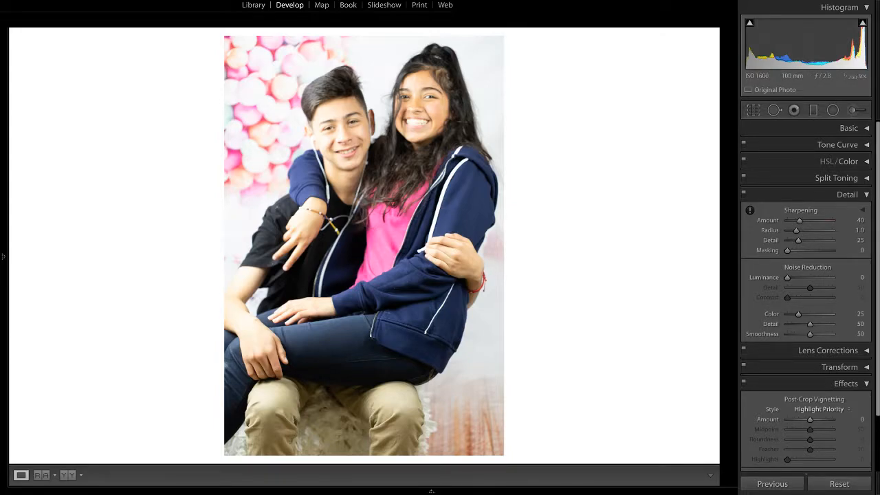
# Step: Straighten the portrait to -0.14 degrees, trim a narrow strip off its left edge with a custom aspect, and apply the crop
pyautogui.press('r')
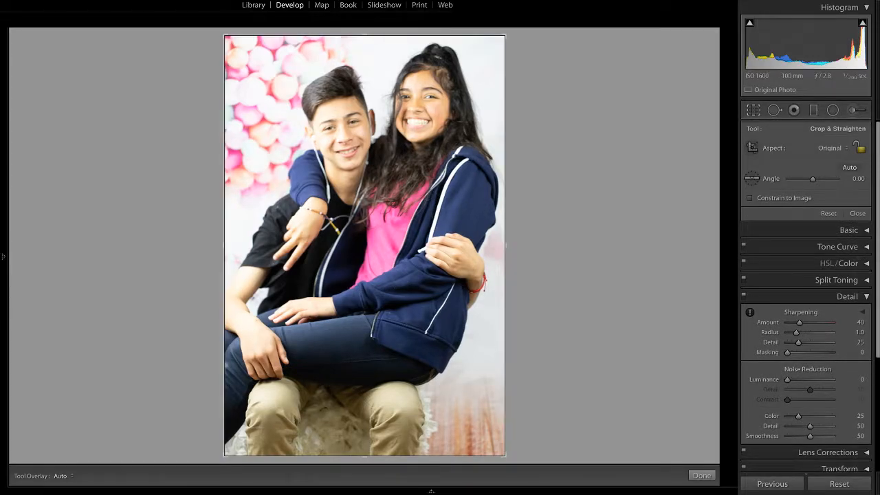
pyautogui.moveTo(813, 178)
pyautogui.mouseDown()
pyautogui.moveTo(836, 179)
pyautogui.moveTo(813, 179)
pyautogui.mouseUp()
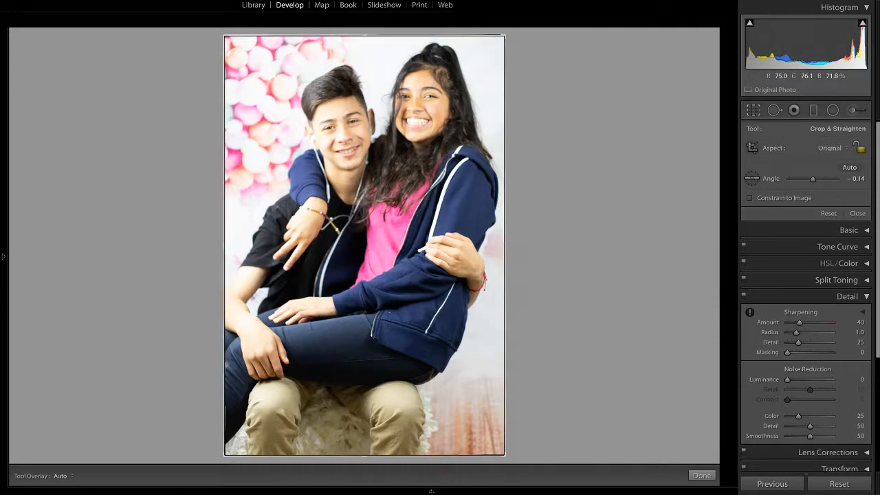
pyautogui.moveTo(225, 455)
pyautogui.mouseDown()
pyautogui.moveTo(241, 443)
pyautogui.moveTo(225, 456)
pyautogui.moveTo(242, 457)
pyautogui.moveTo(224, 455)
pyautogui.mouseUp()
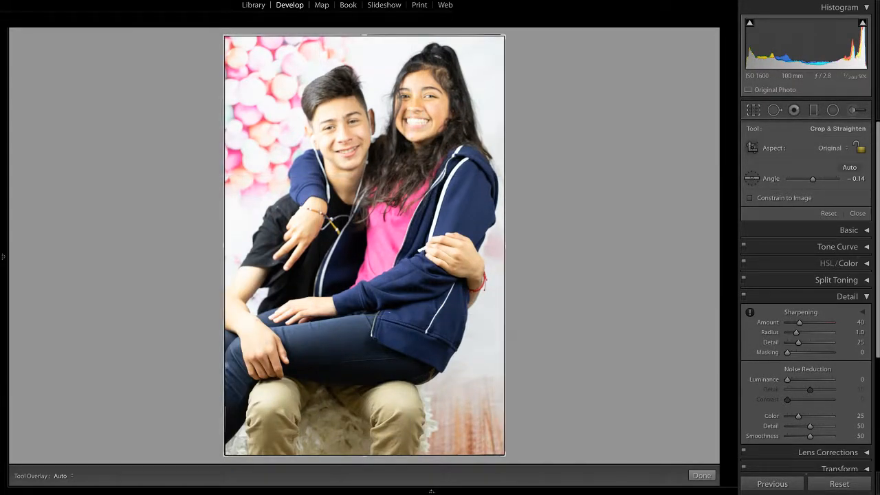
pyautogui.moveTo(225, 455)
pyautogui.mouseDown()
pyautogui.moveTo(212, 463)
pyautogui.moveTo(252, 448)
pyautogui.moveTo(229, 454)
pyautogui.mouseUp()
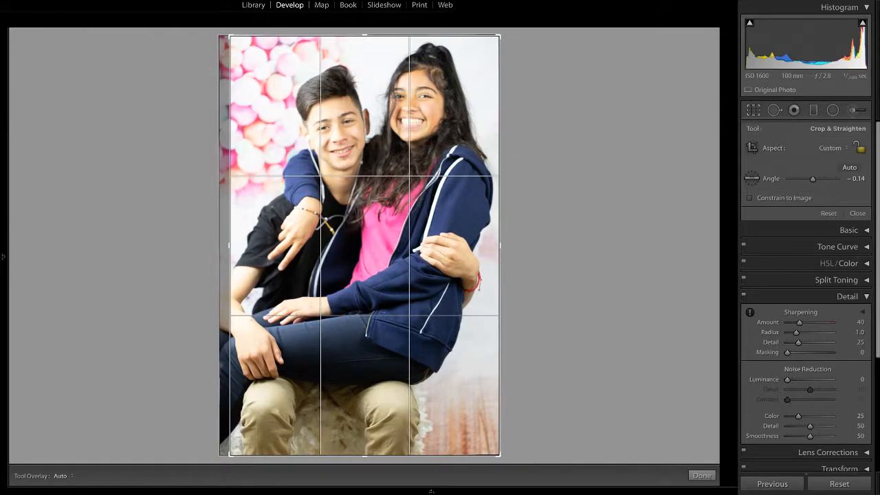
pyautogui.moveTo(229, 455); pyautogui.dragTo(229, 455)
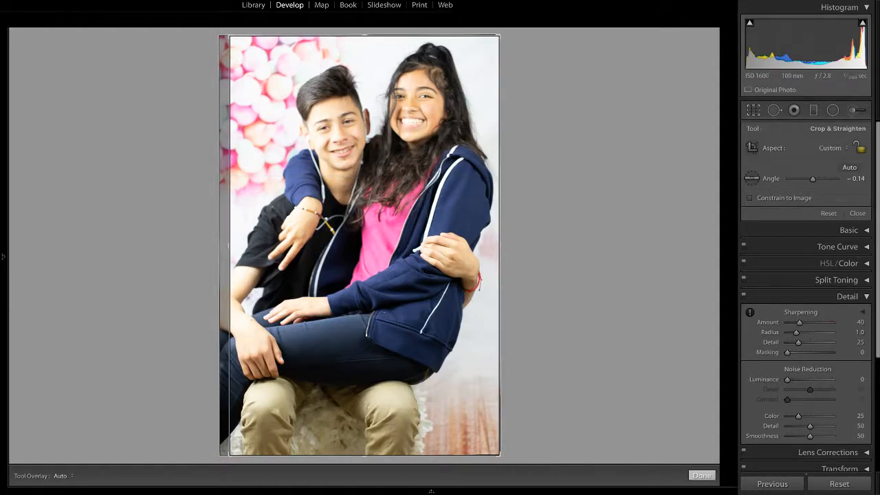
pyautogui.click(702, 475)
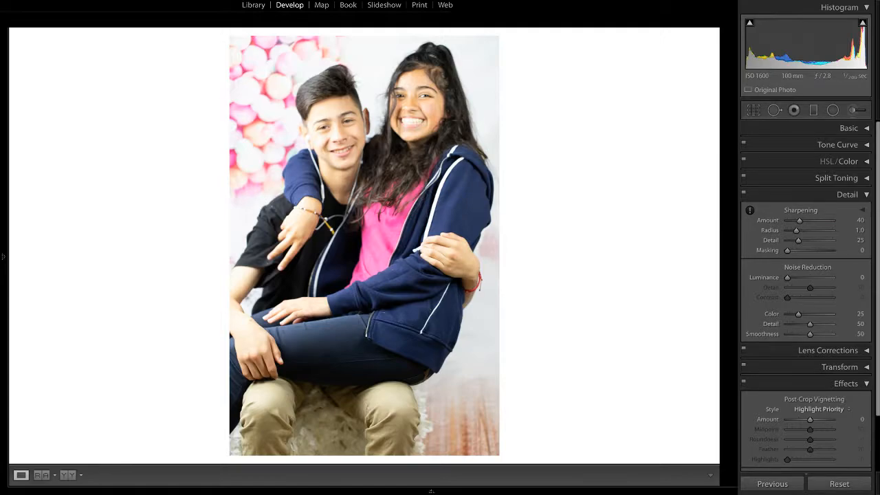
# Step: Expand the Transform settings and review the Upright options and sliders
pyautogui.scroll(-3, 806, 296)
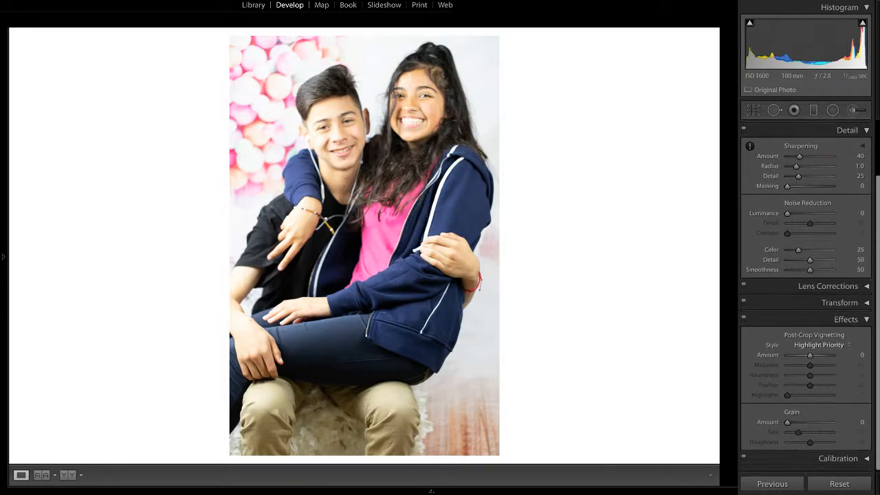
pyautogui.click(839, 302)
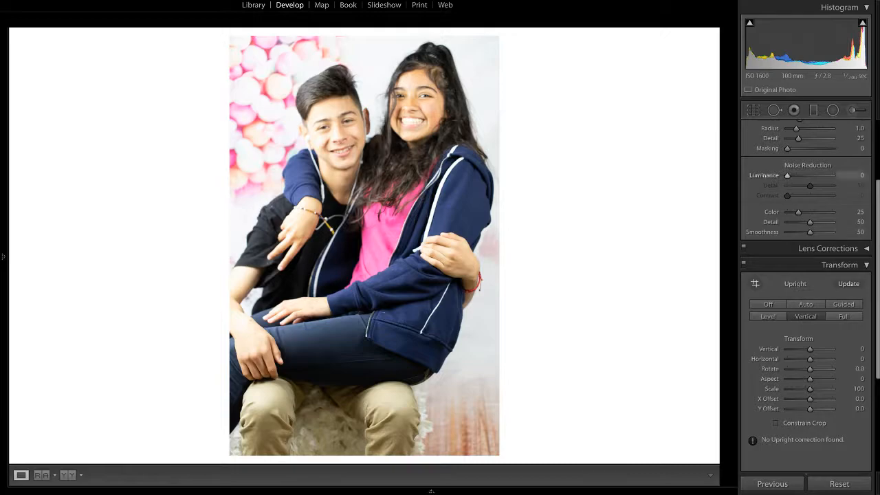
pyautogui.scroll(3, 806, 295)
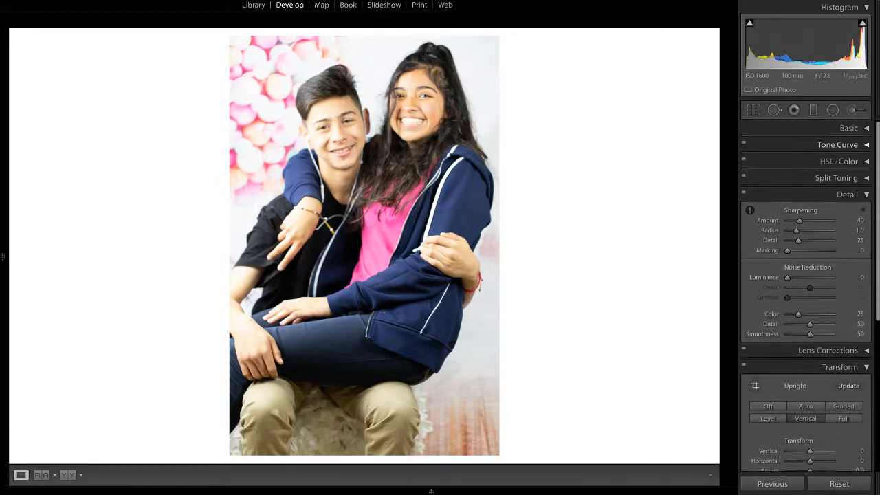
# Step: Turn on the clipping overlay, show the filmstrip, and select all the photos in it
pyautogui.press('j')
pyautogui.press('F6')
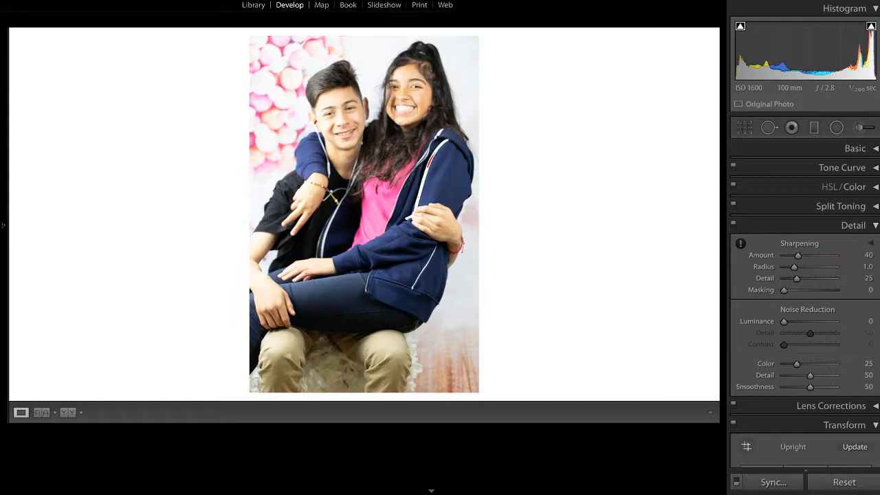
pyautogui.press('shift')
pyautogui.hotkey('ctrl', 'd')
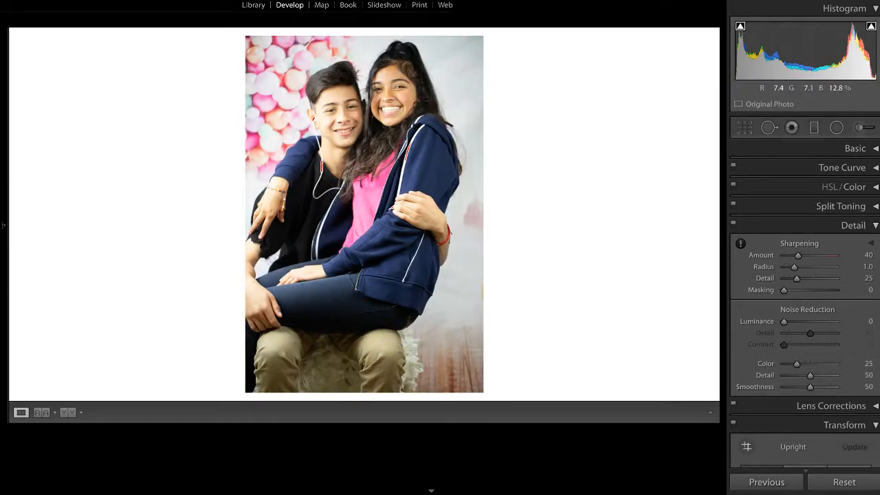
pyautogui.press('shift')
pyautogui.hotkey('ctrl', 'a')
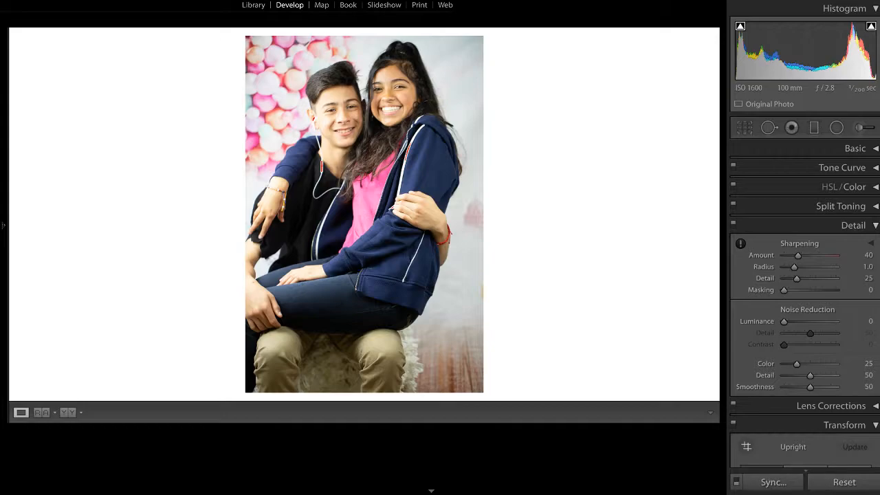